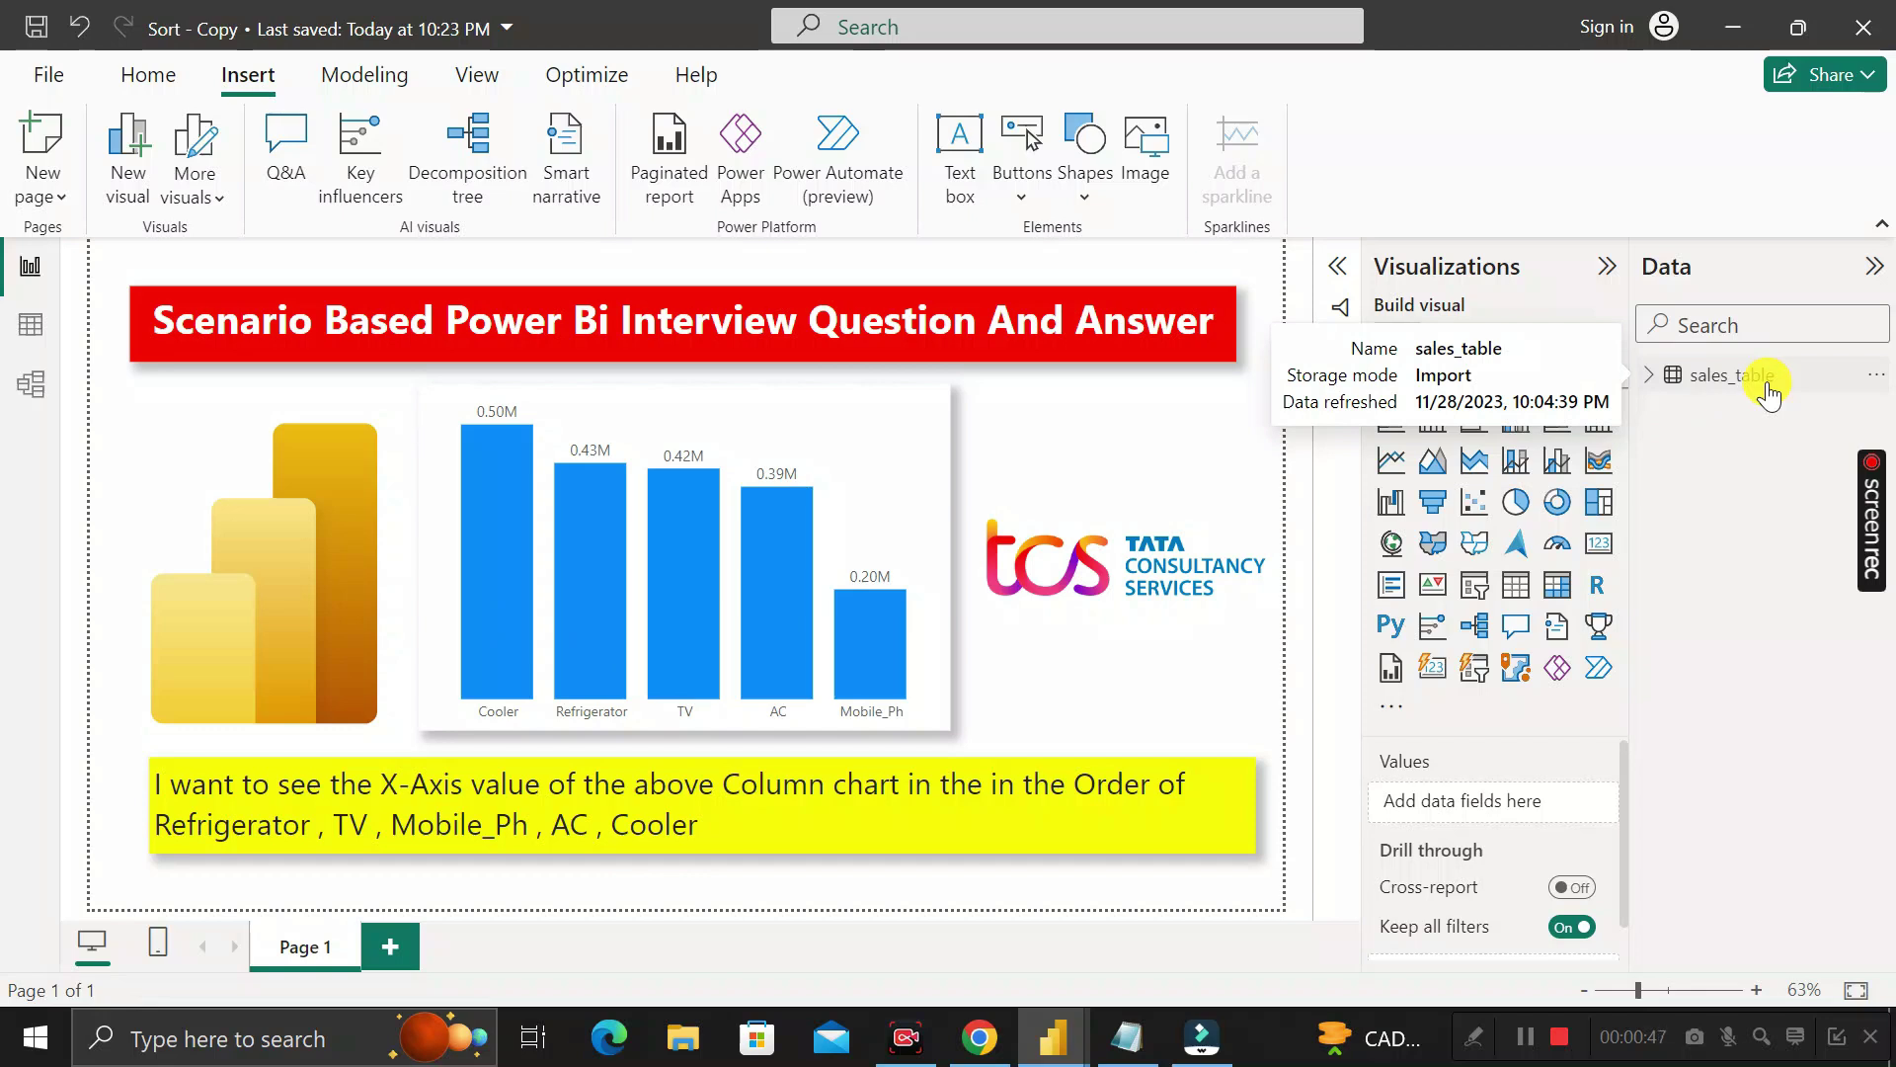
# Inspect sales_table's Product_Name and Sales_Amount columns in Table view, then return to the report.
pyautogui.click(29, 336)
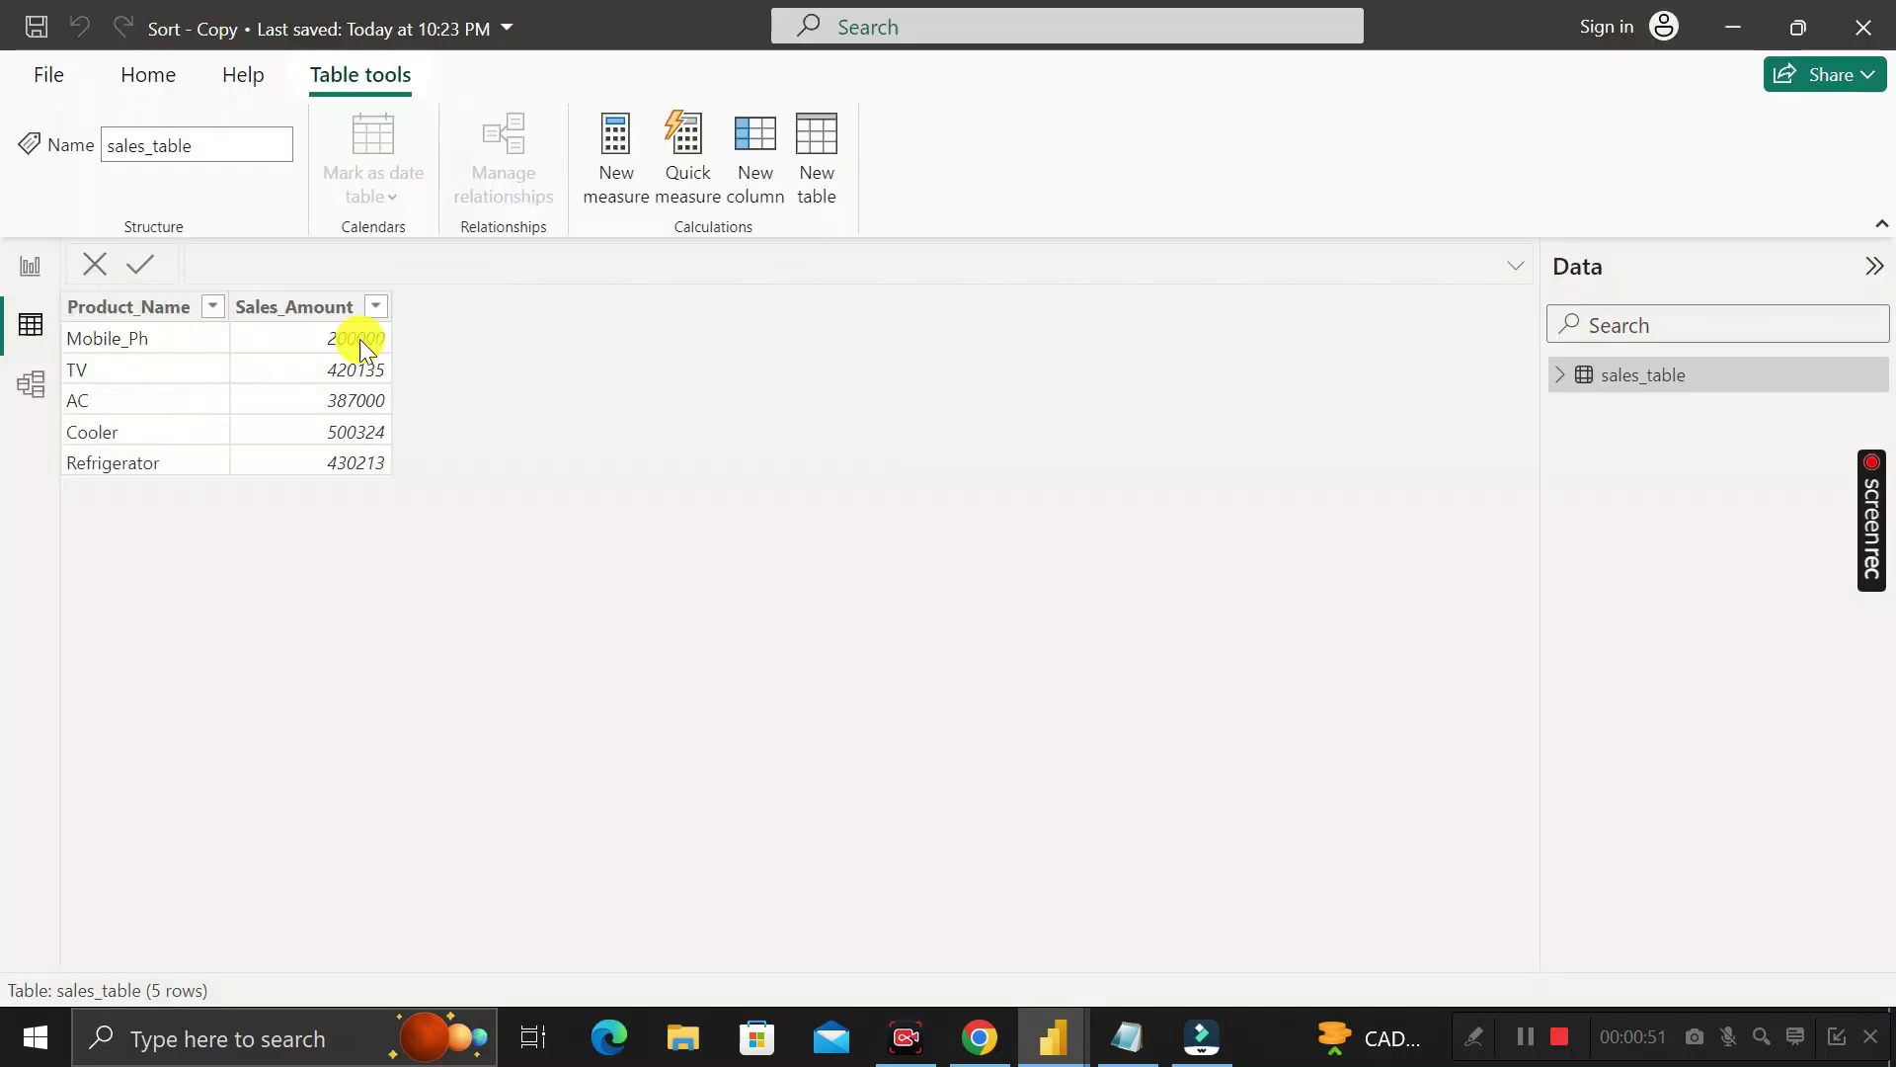
pyautogui.click(148, 312)
pyautogui.click(296, 314)
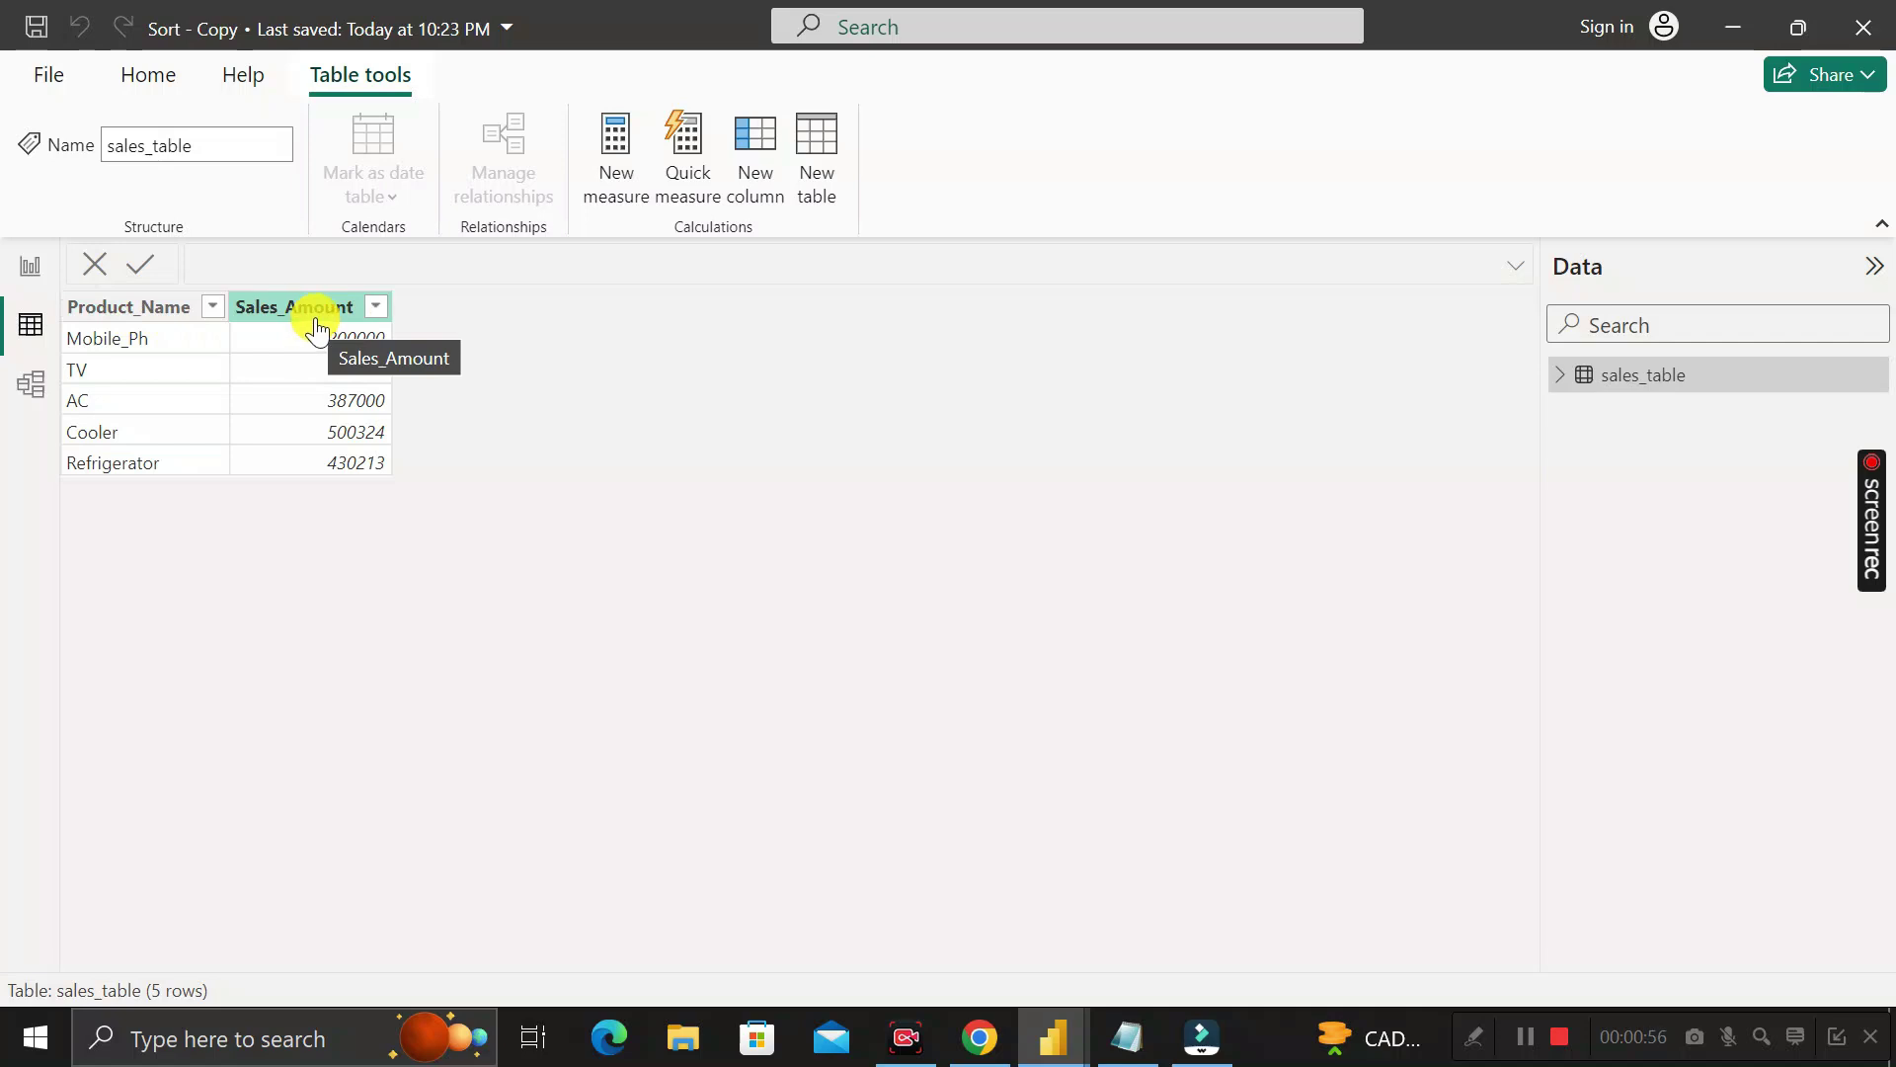
pyautogui.click(152, 313)
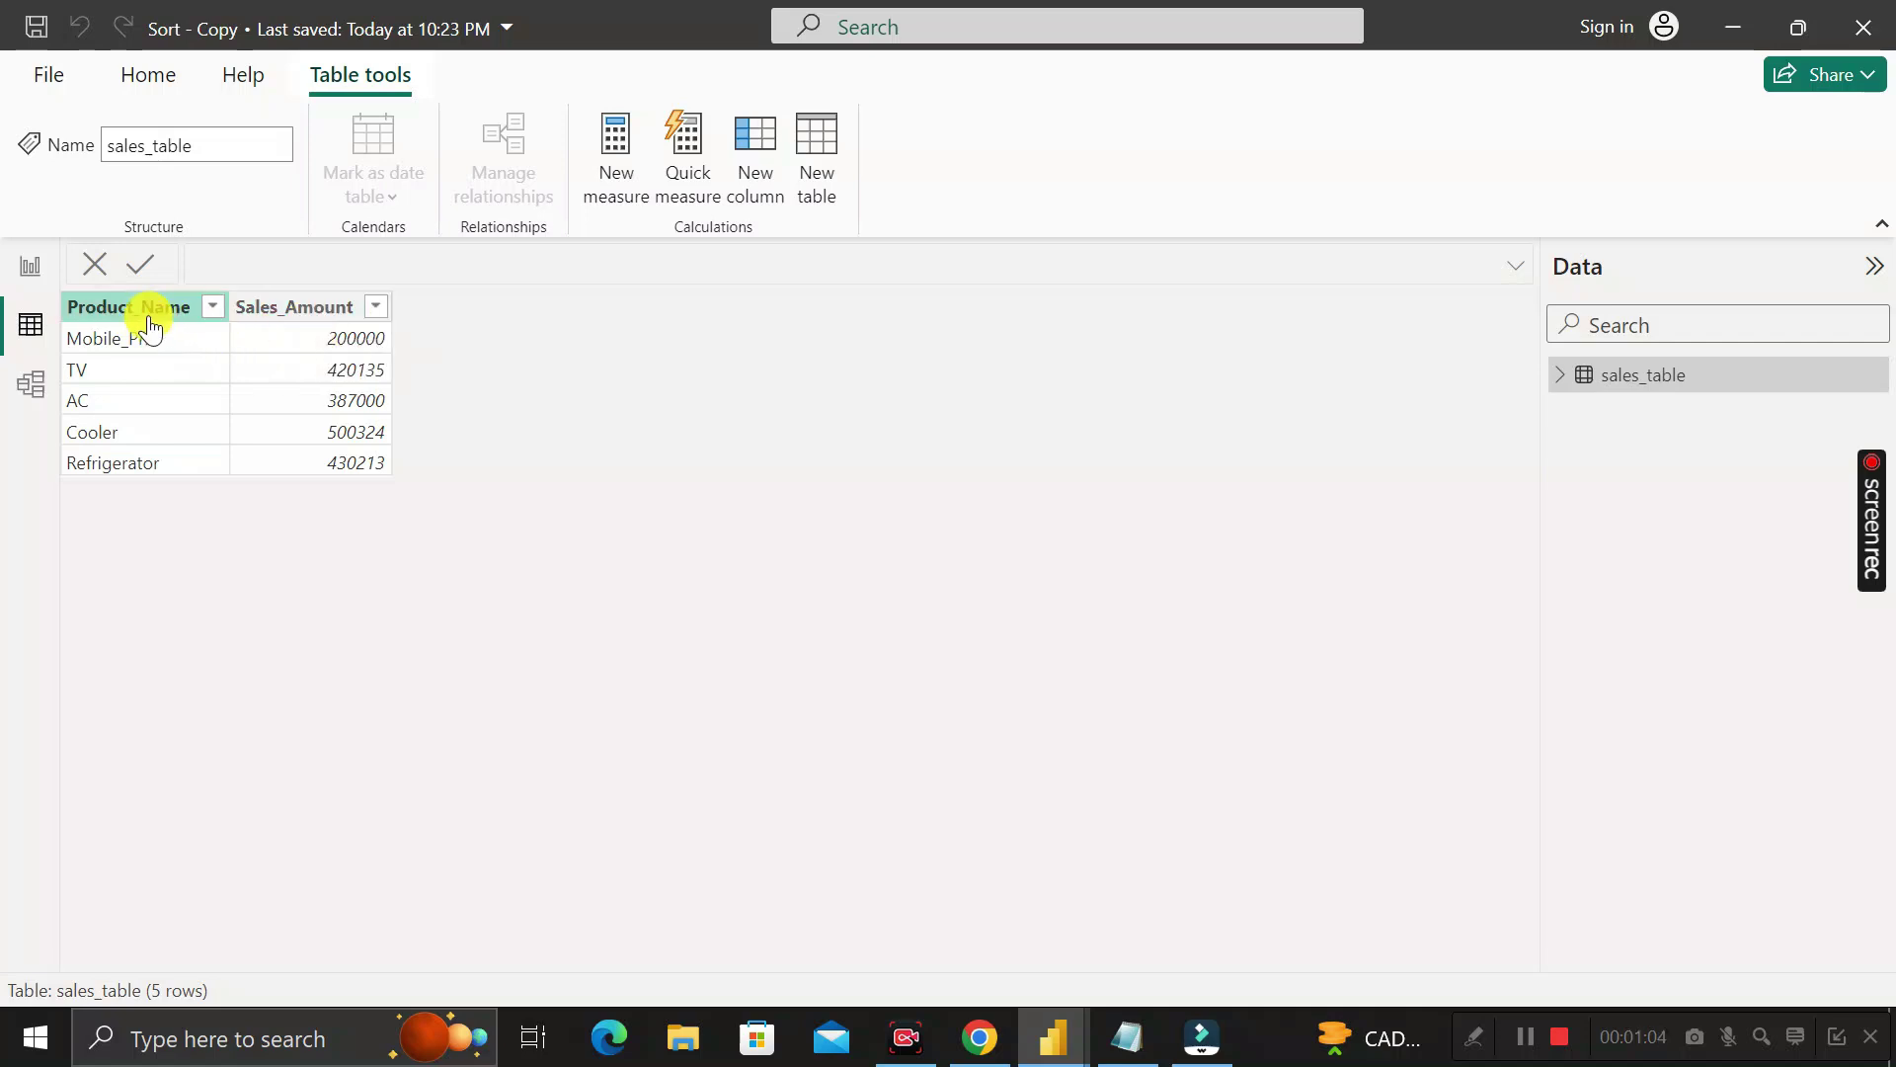
pyautogui.click(254, 308)
pyautogui.click(186, 318)
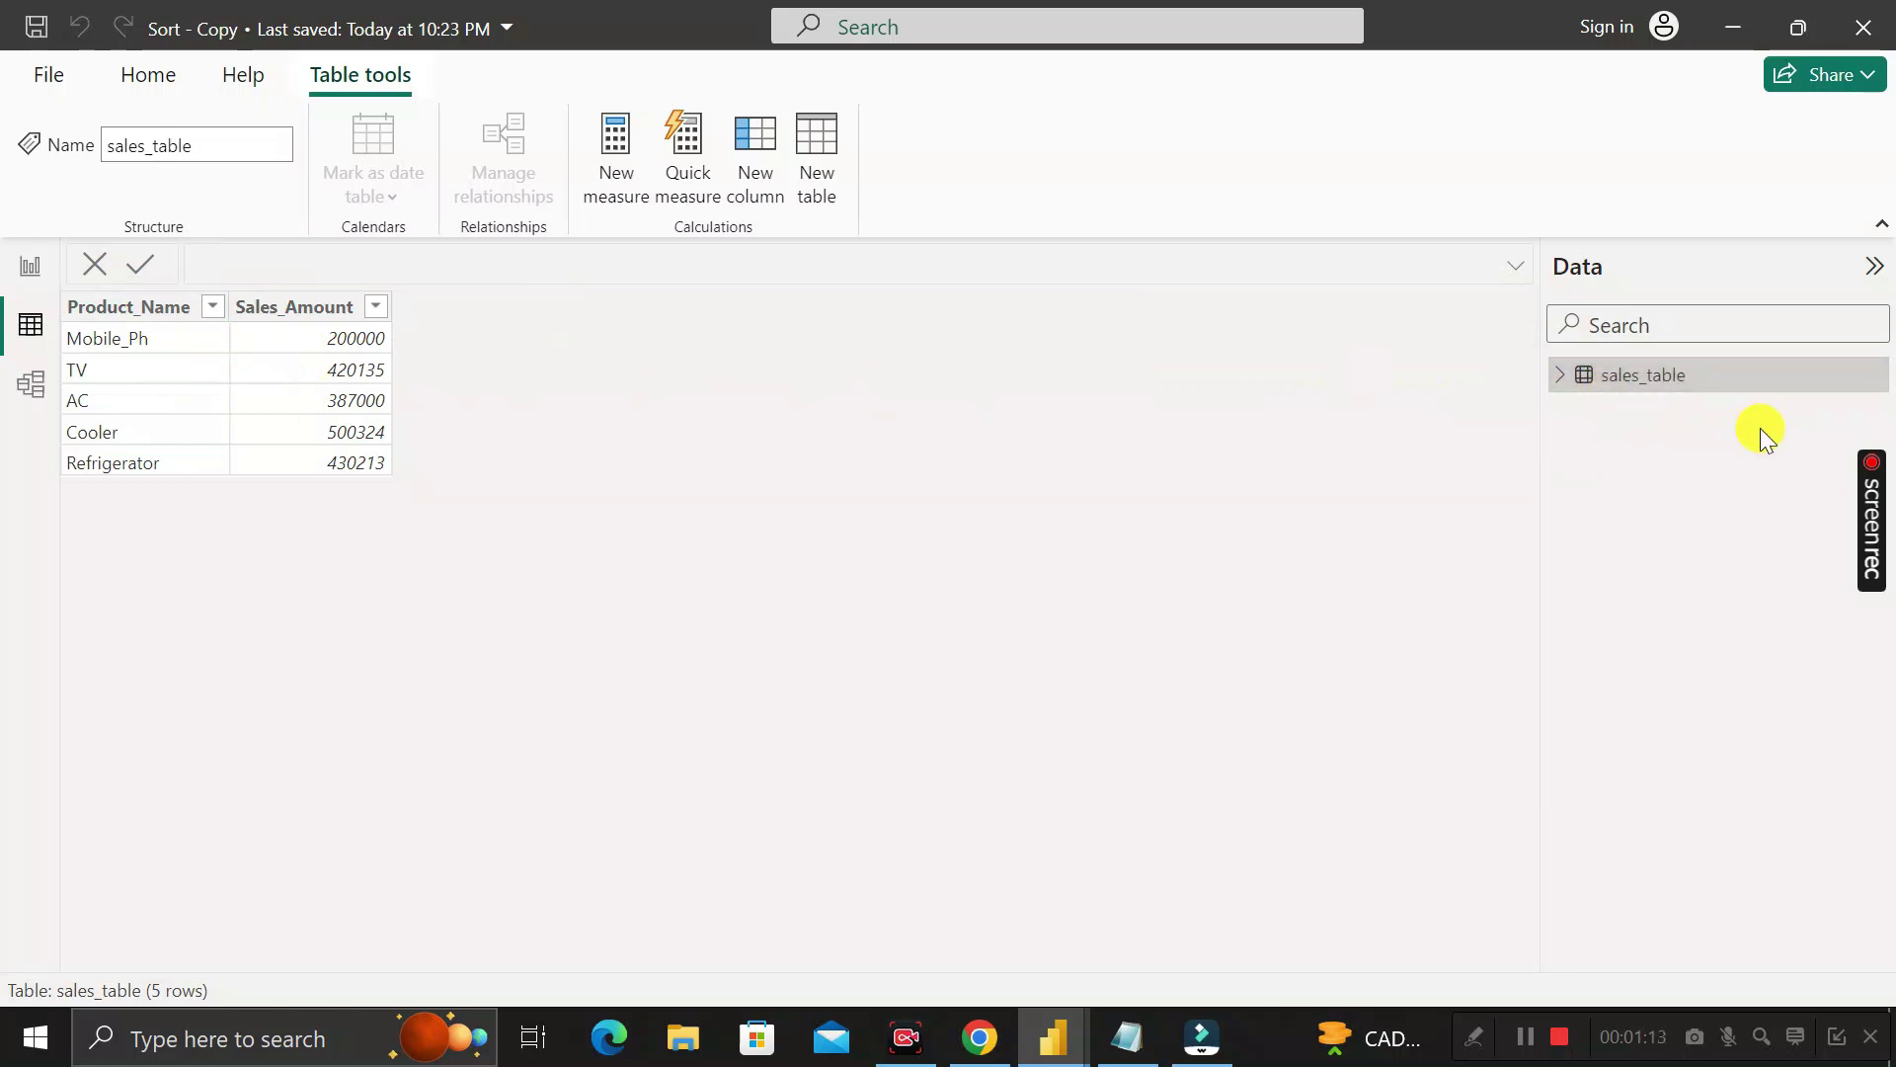
pyautogui.click(12, 282)
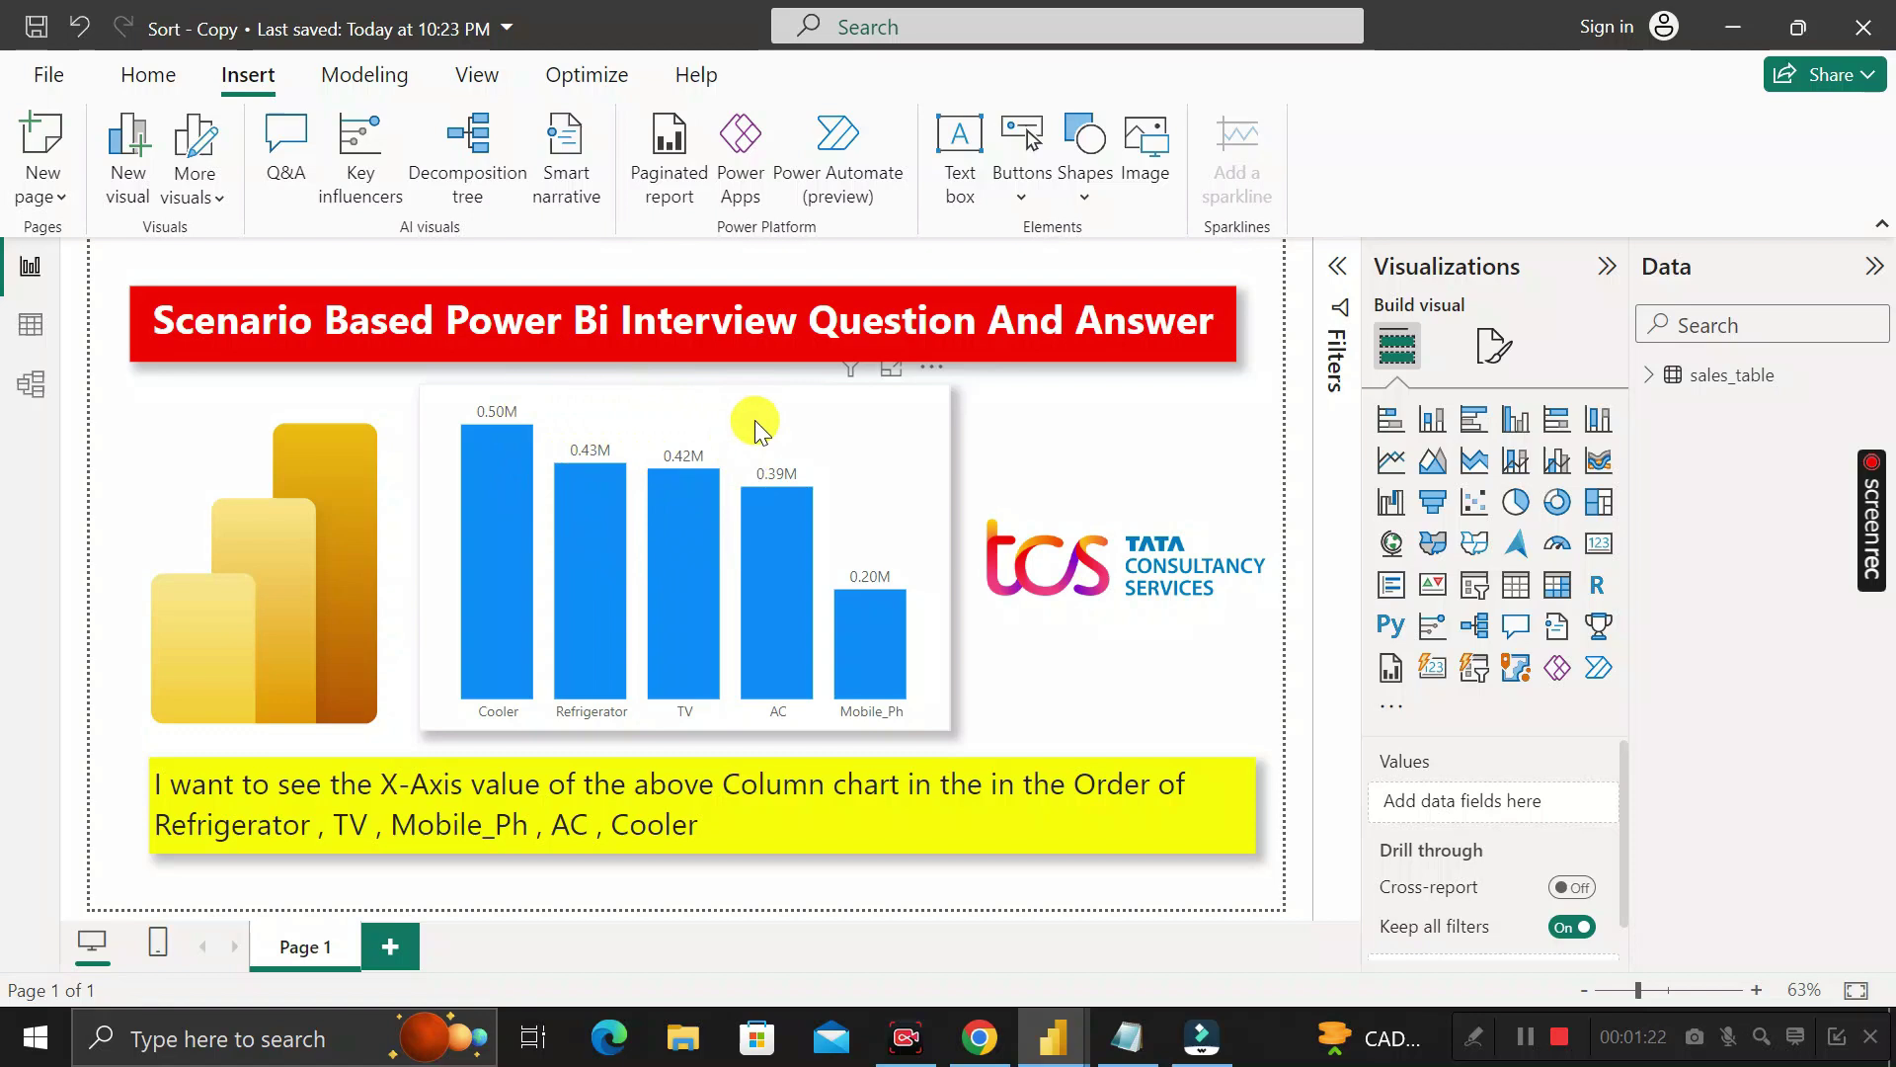
# Check the column chart's fields in the expanded sales_table list, then deselect the chart.
pyautogui.click(755, 419)
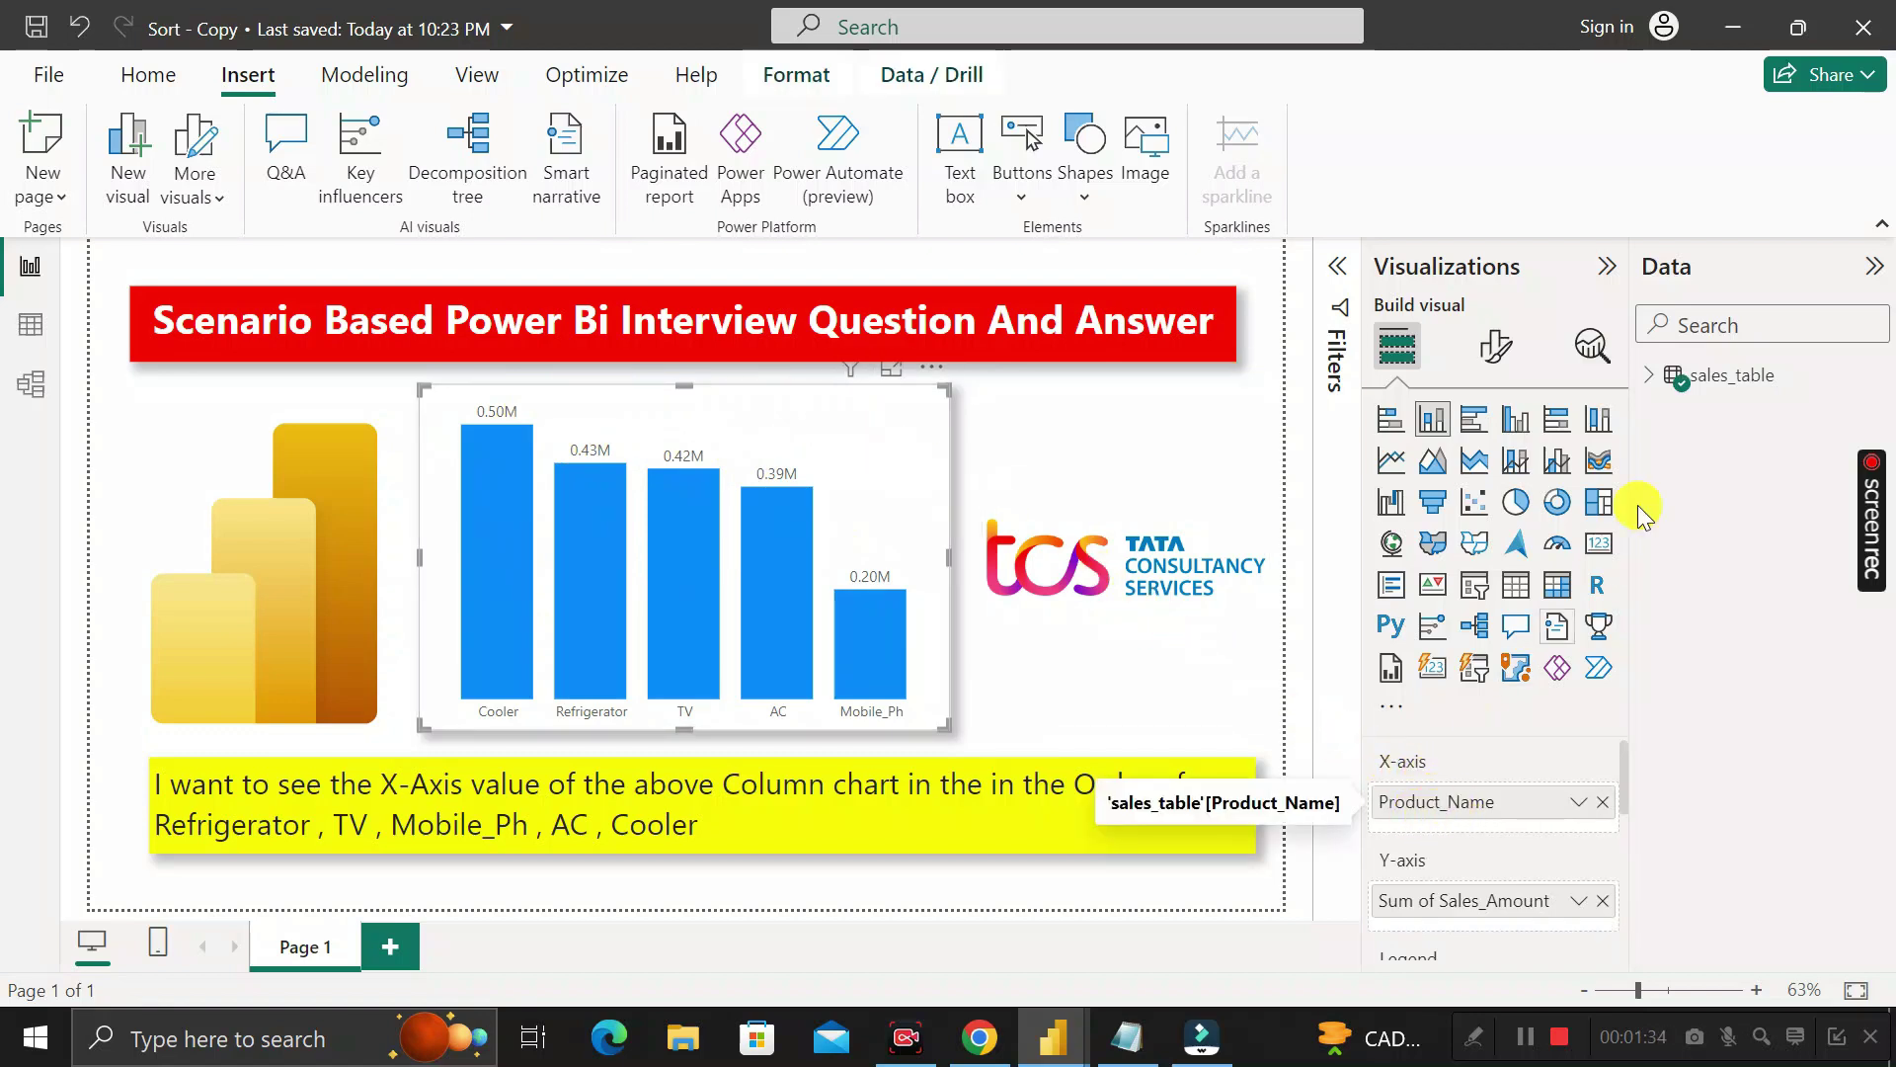
pyautogui.click(1648, 374)
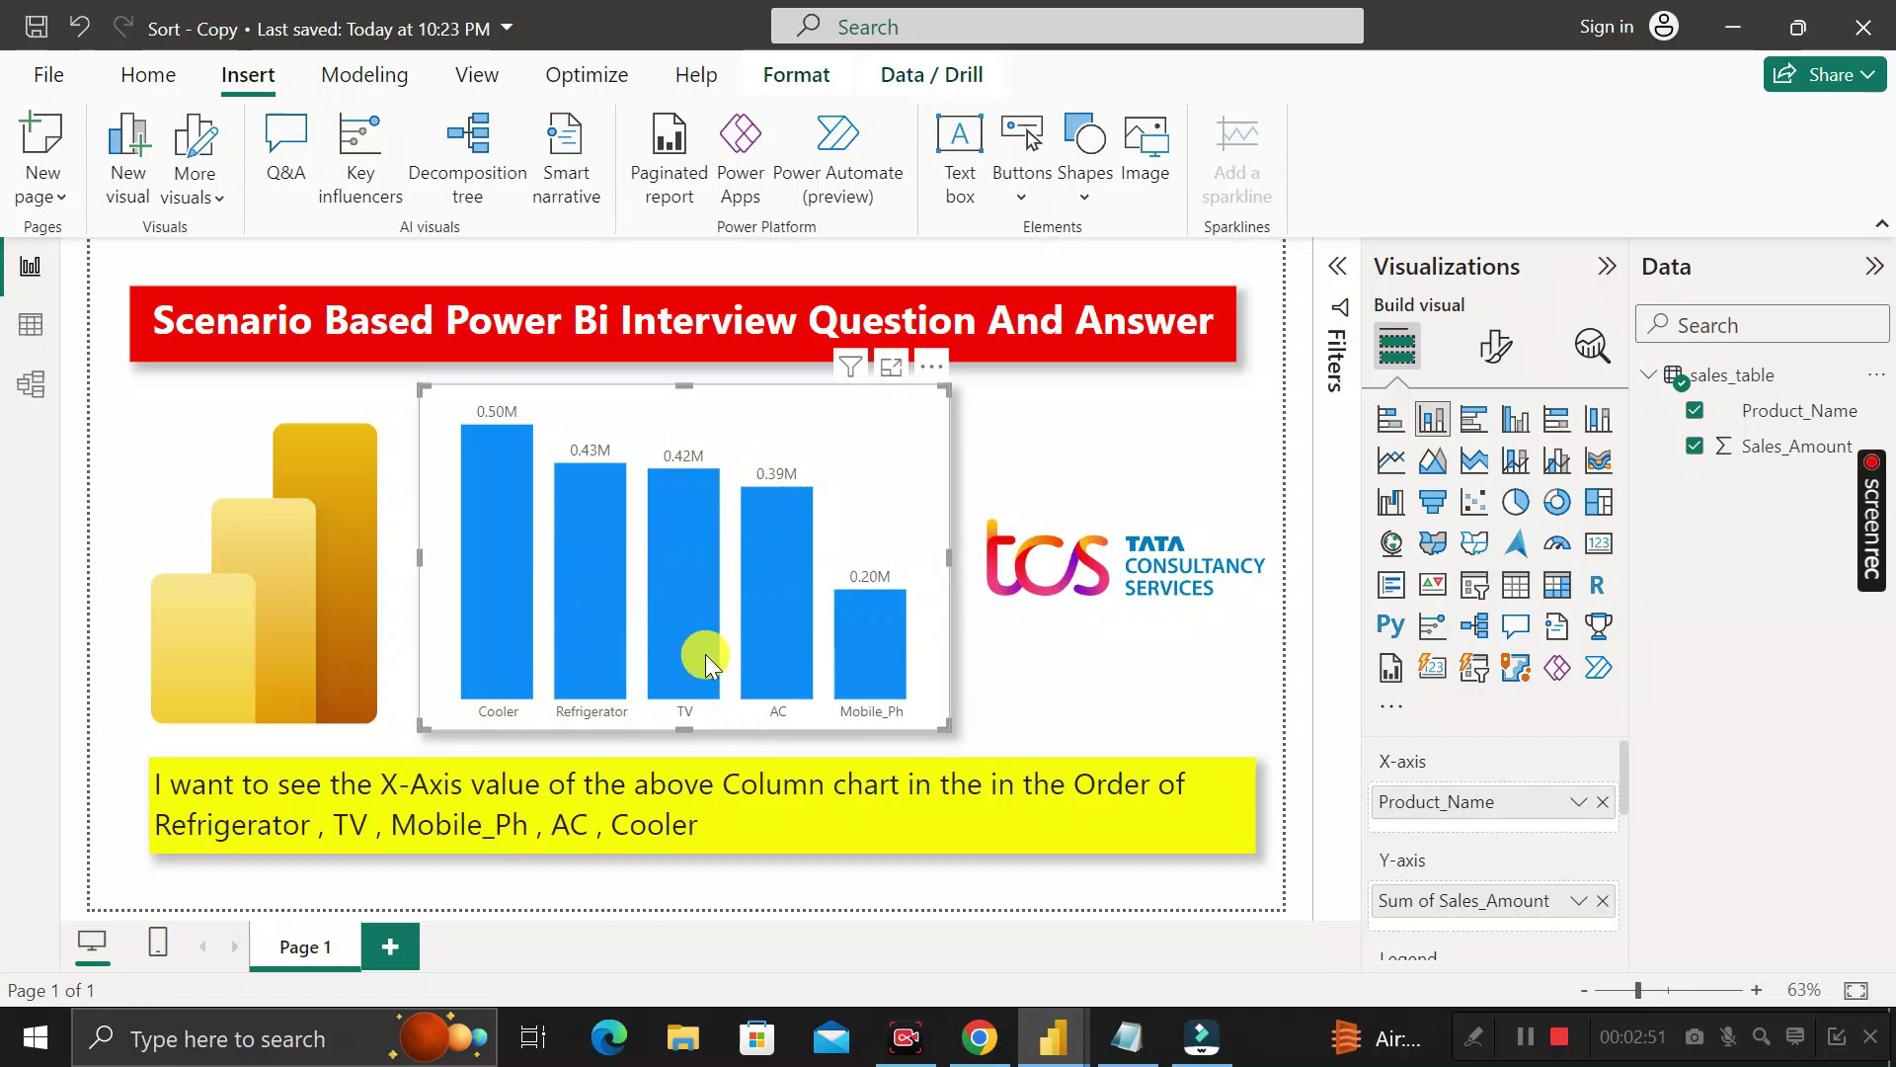
pyautogui.moveTo(768, 678)
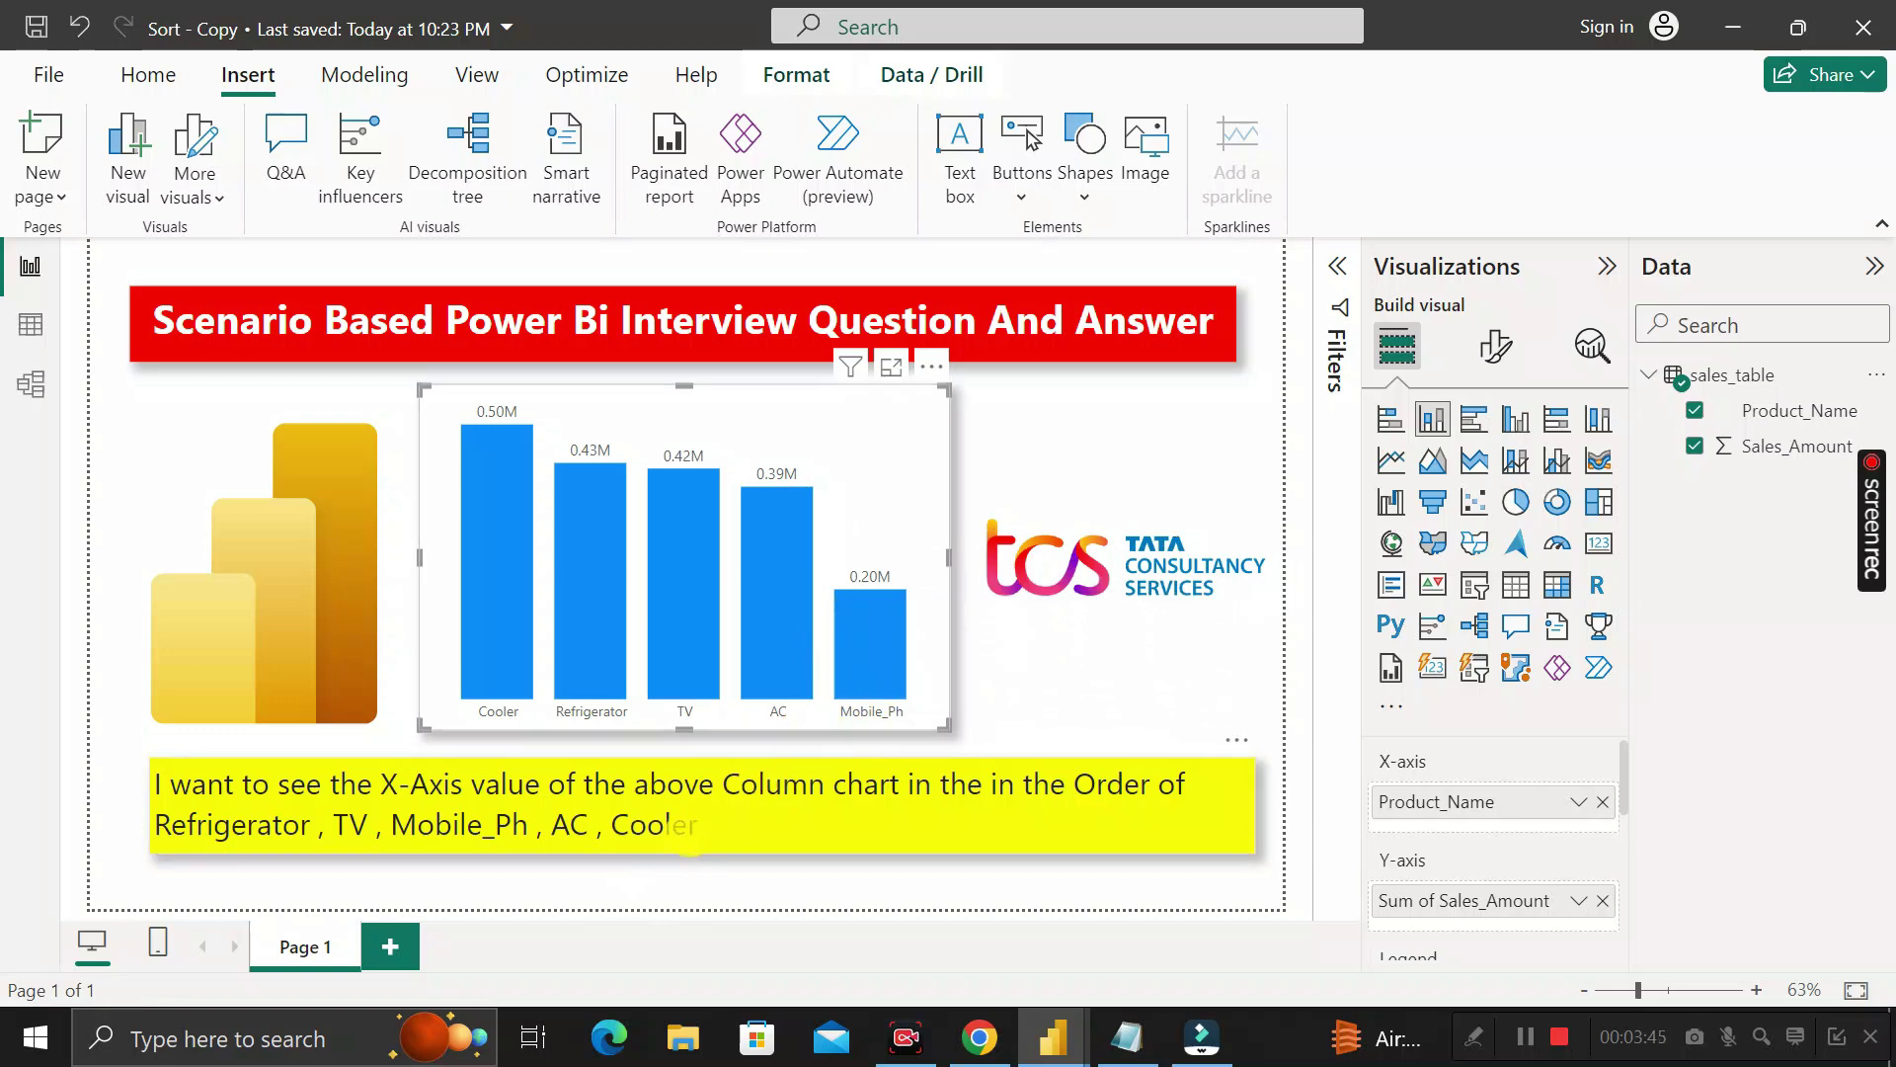
pyautogui.click(1266, 330)
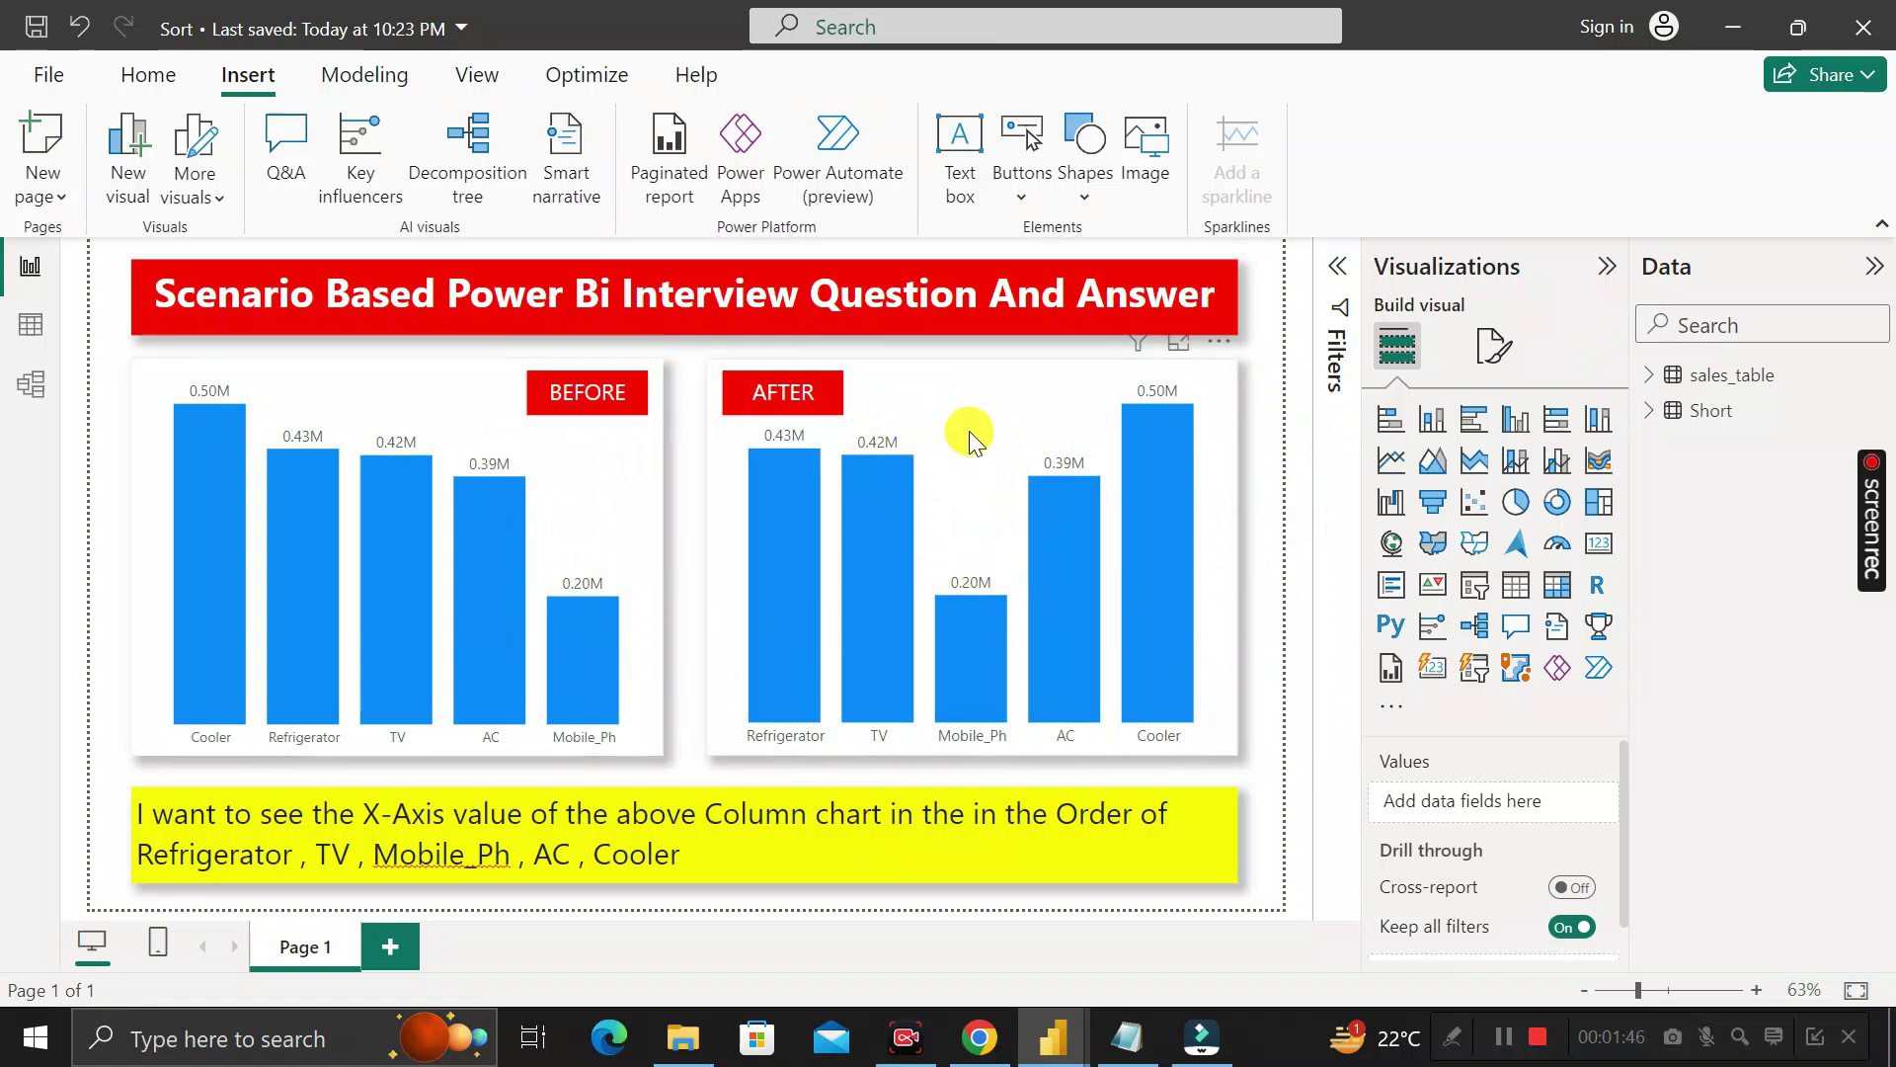
# Inspect the BEFORE chart's fields to compare it with the AFTER chart.
pyautogui.click(371, 375)
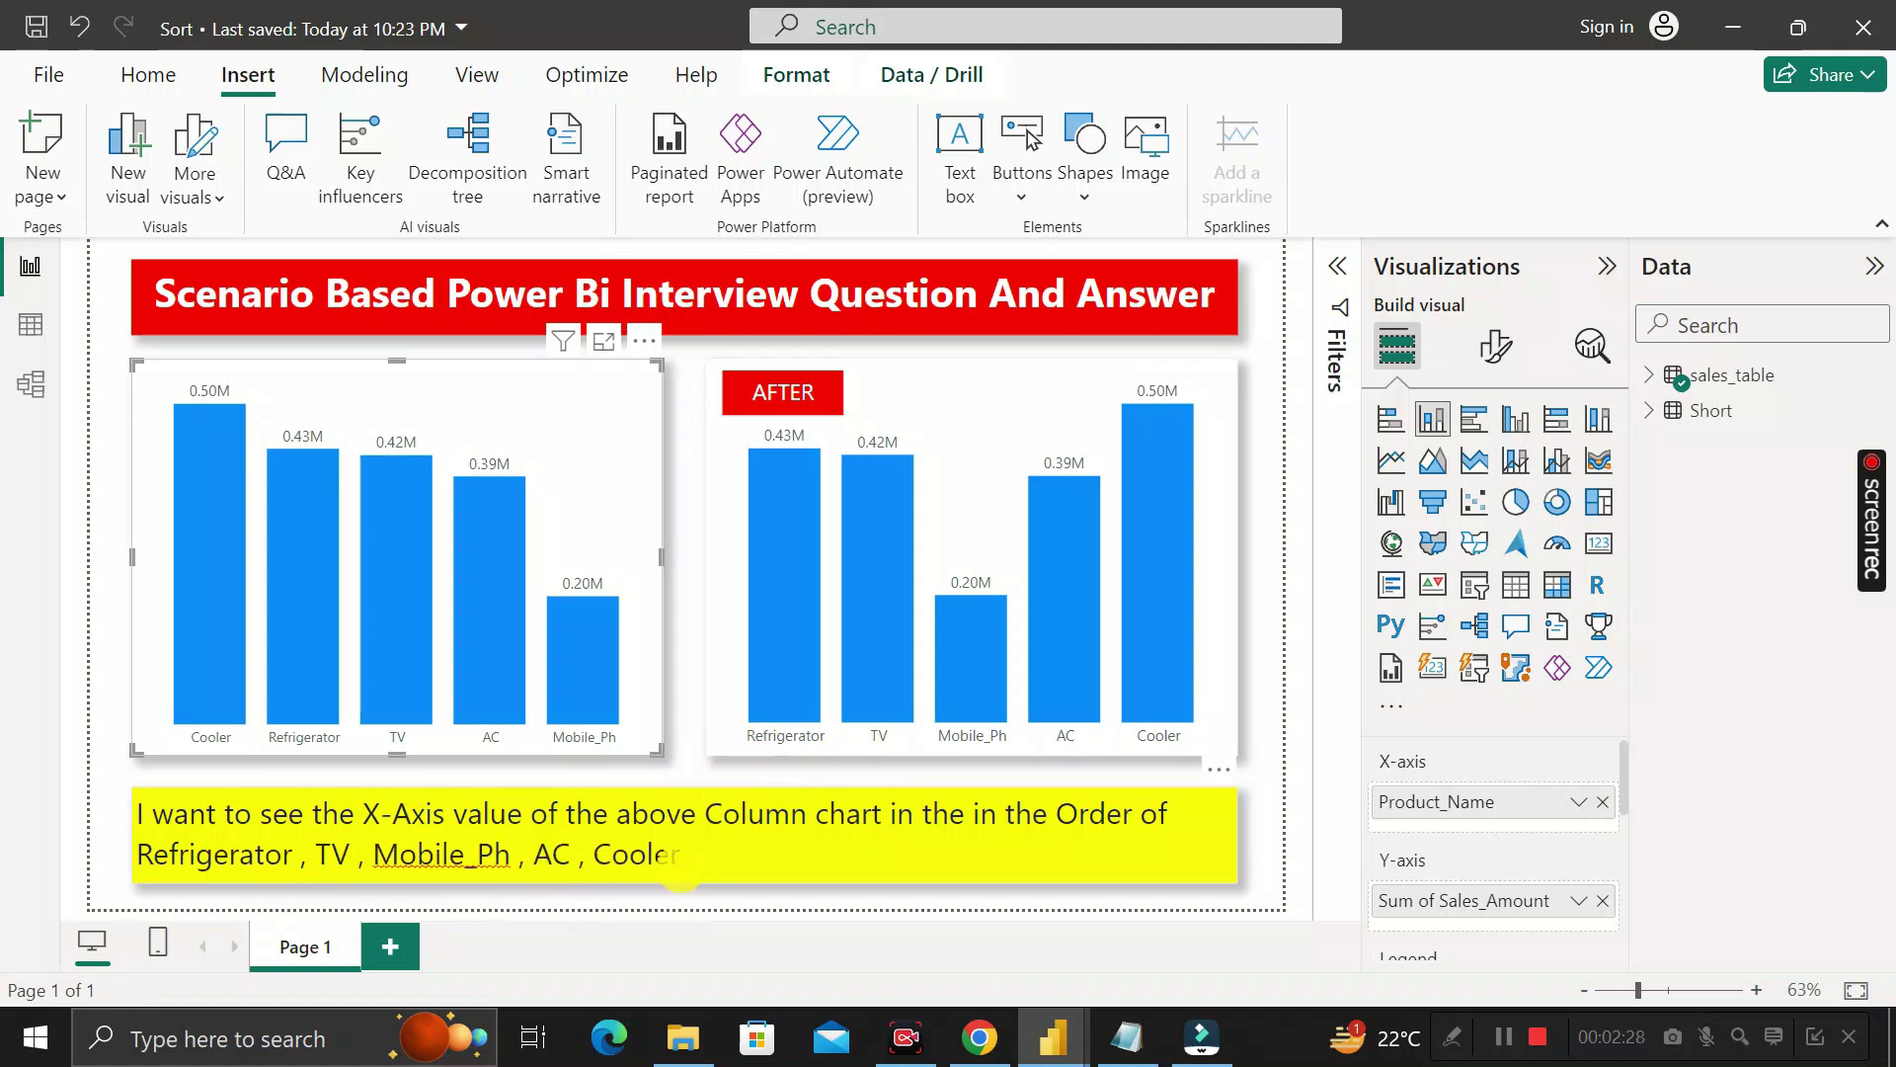
pyautogui.click(276, 756)
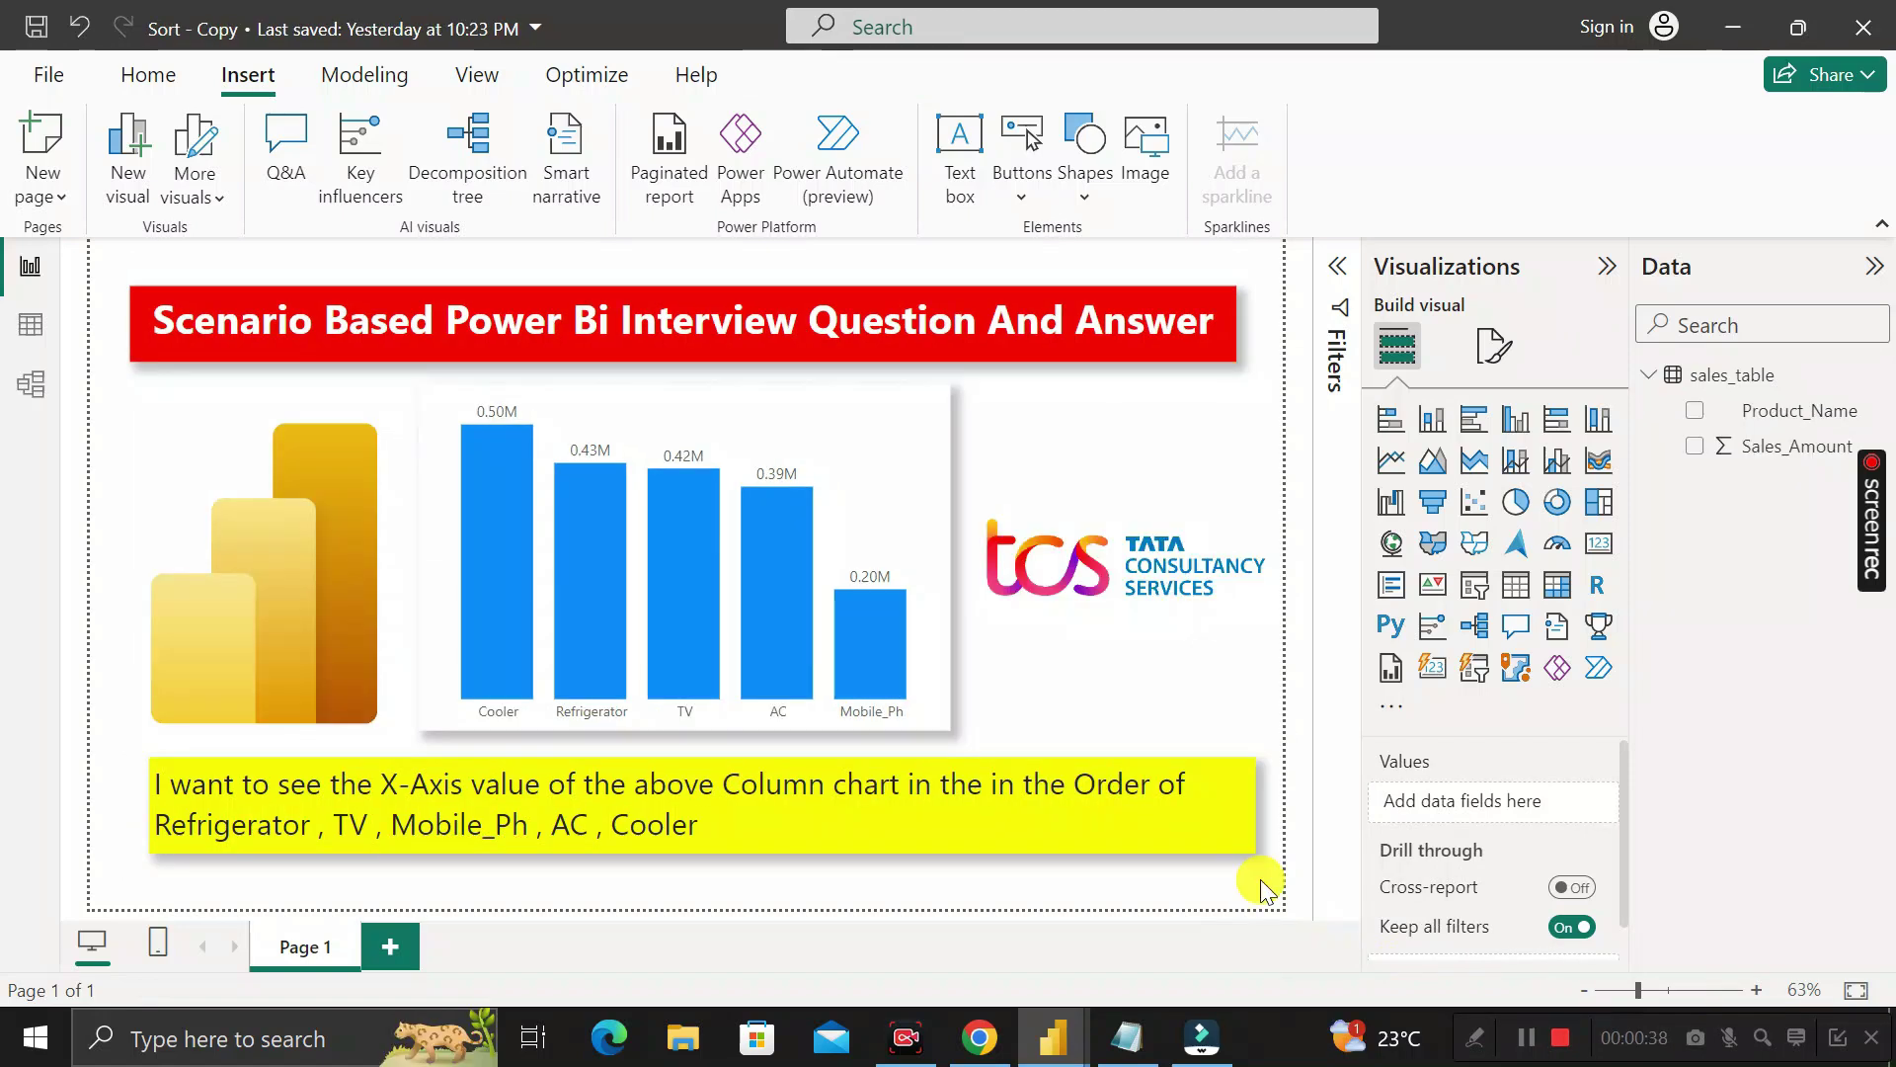
# Delete the TCS logo, move the column chart to the page's left, and view sales_table's data.
pyautogui.click(1253, 371)
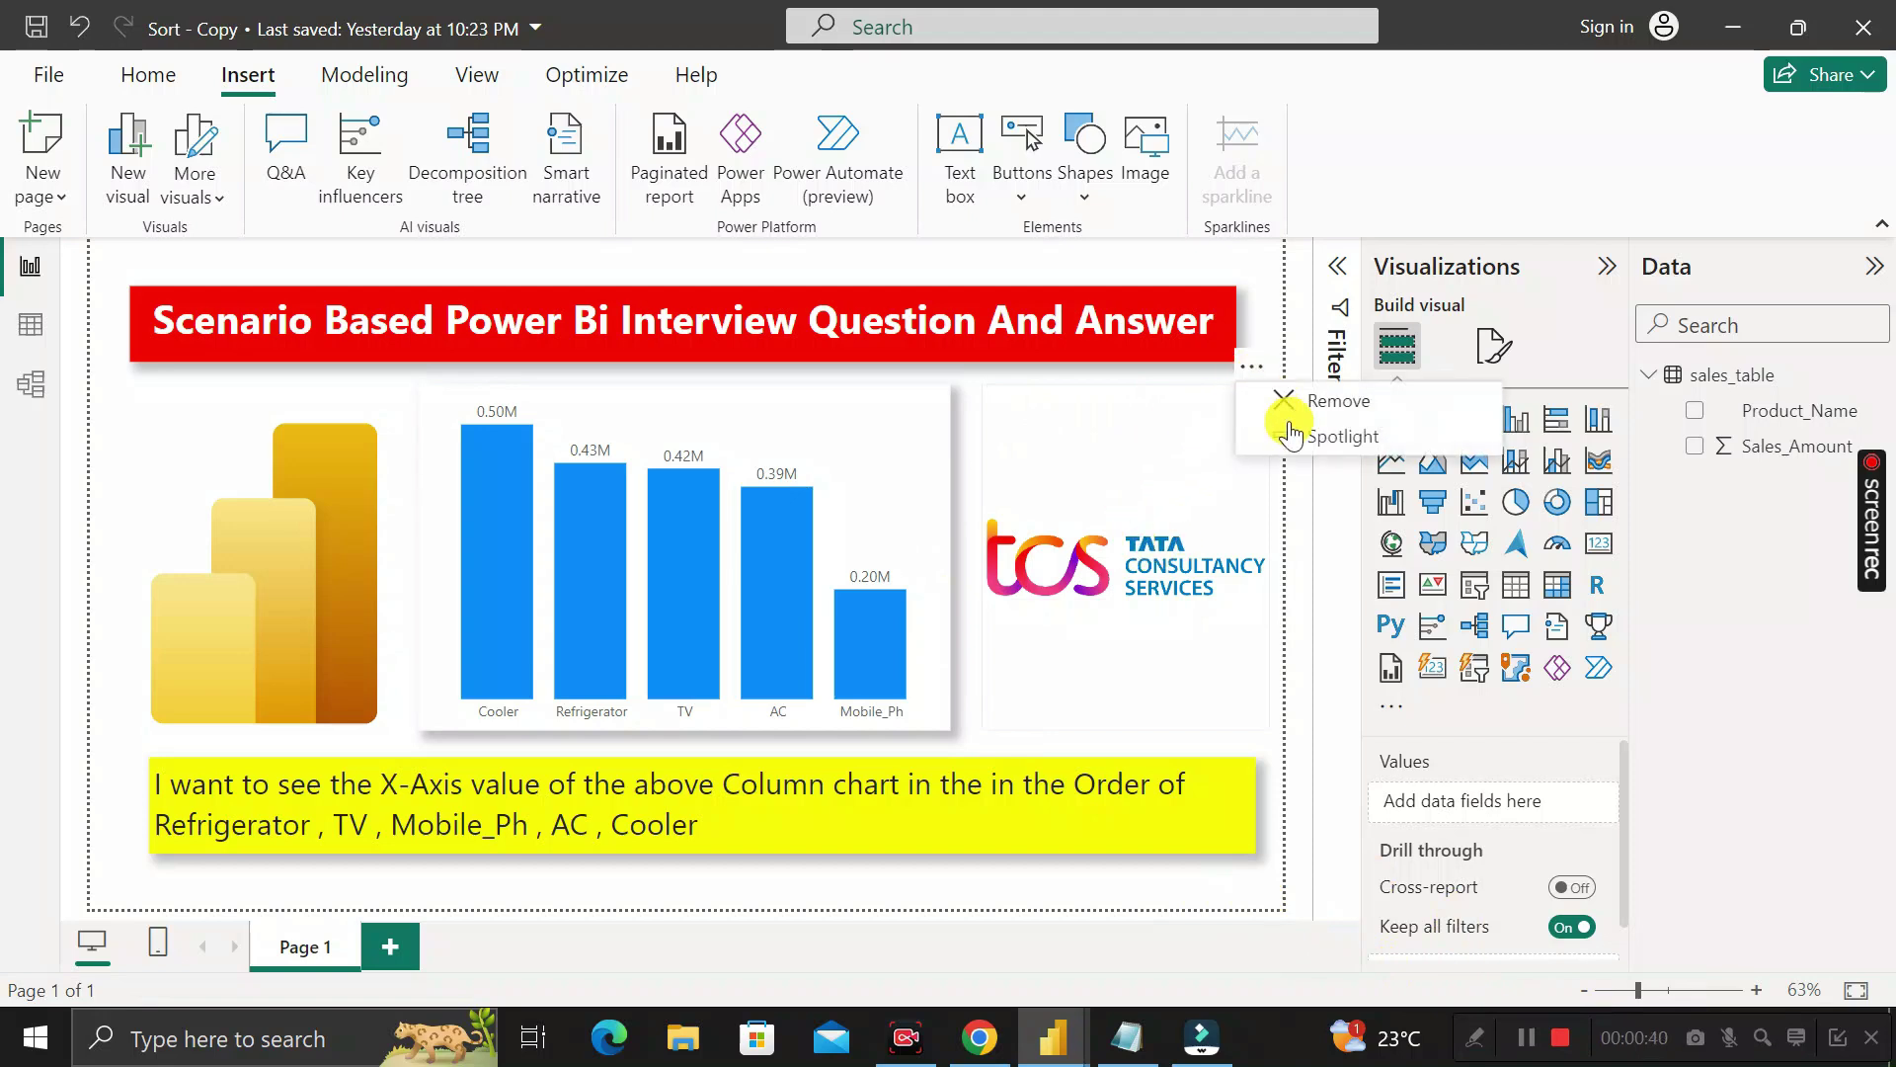
pyautogui.click(1289, 396)
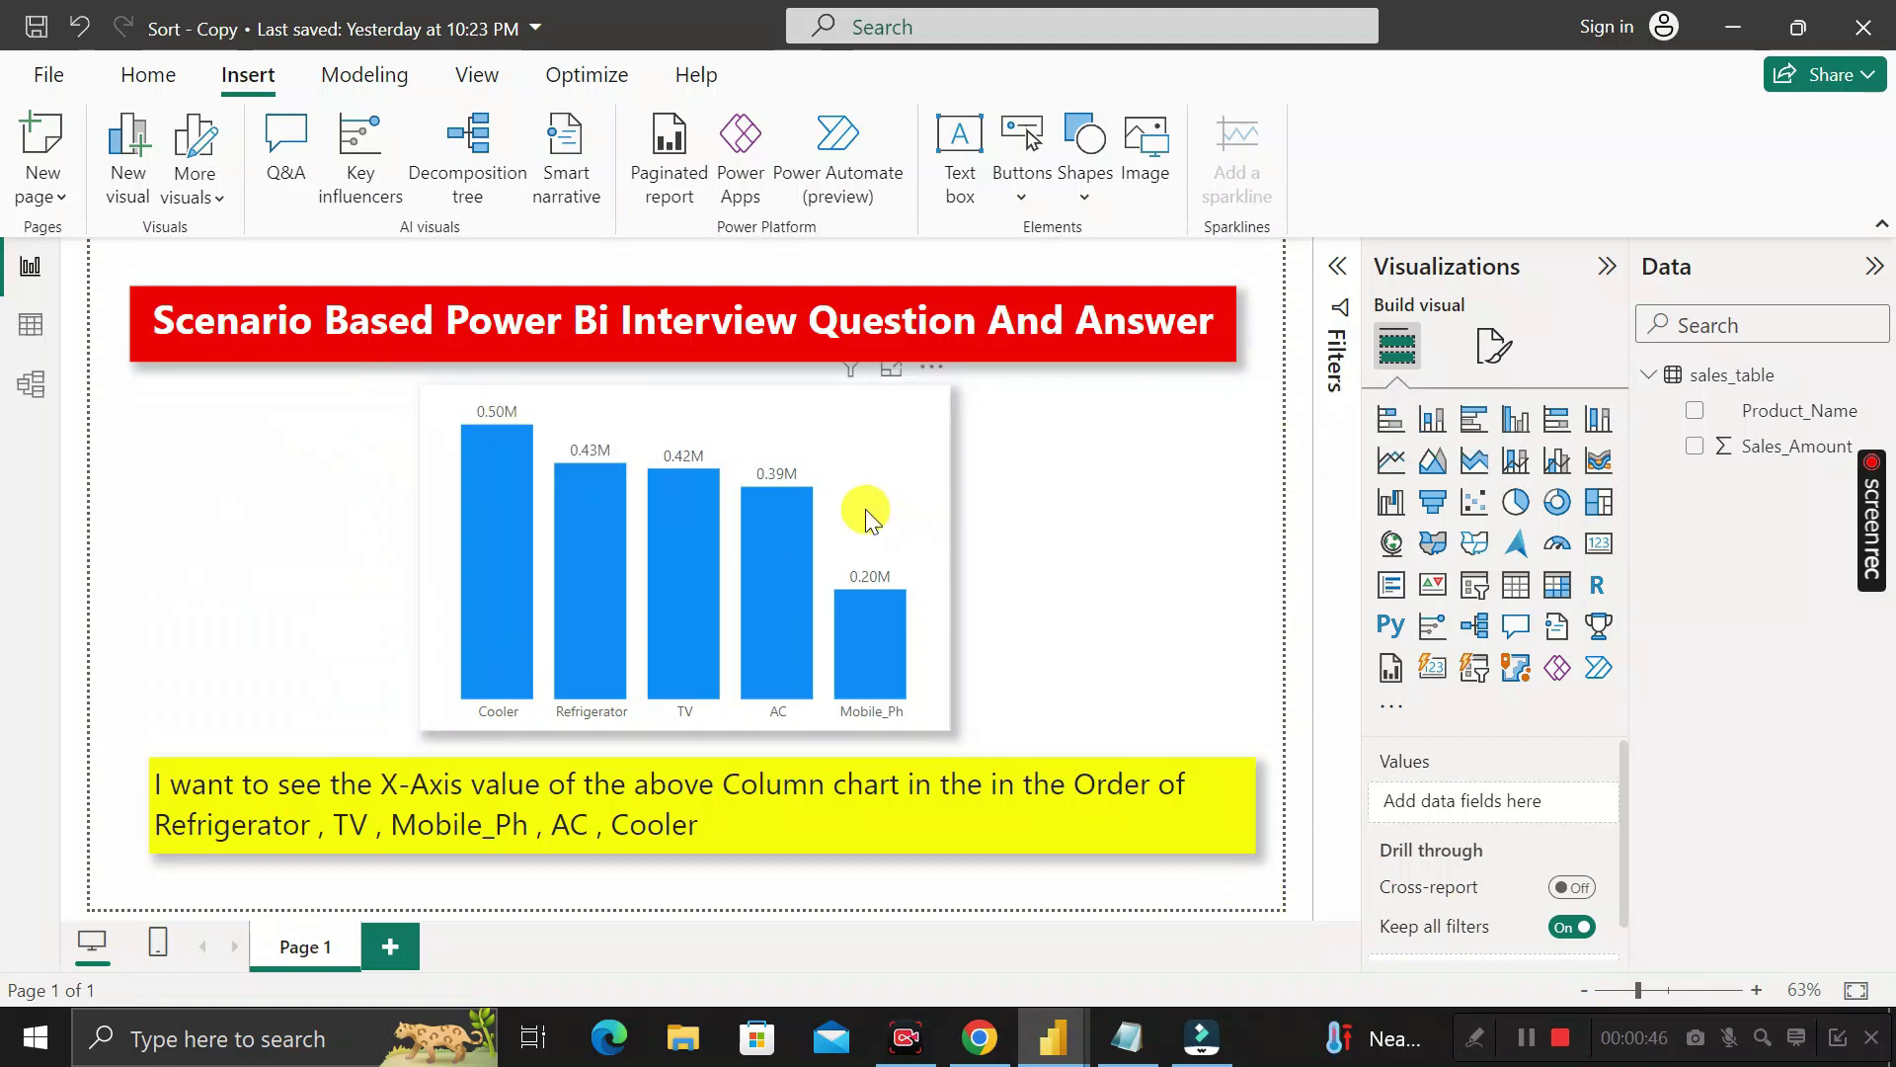
pyautogui.moveTo(865, 508); pyautogui.dragTo(577, 508)
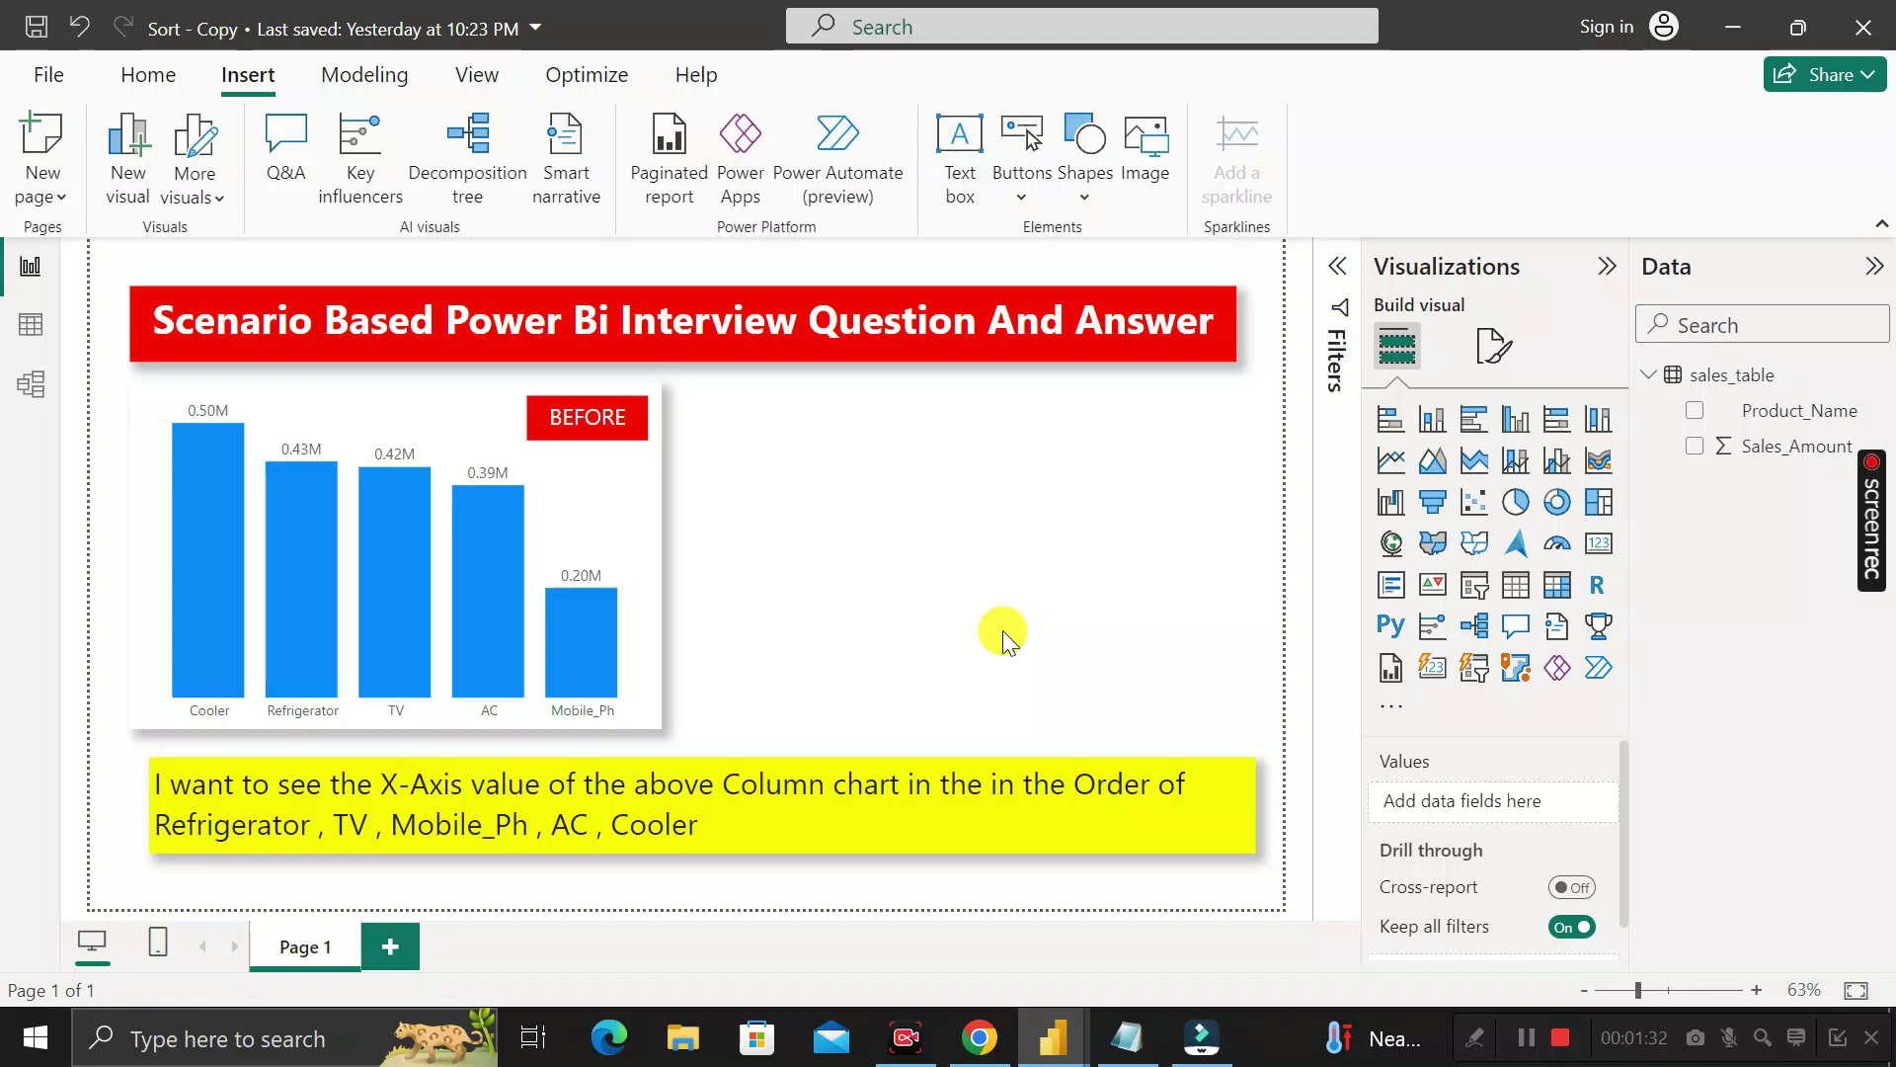
pyautogui.click(148, 77)
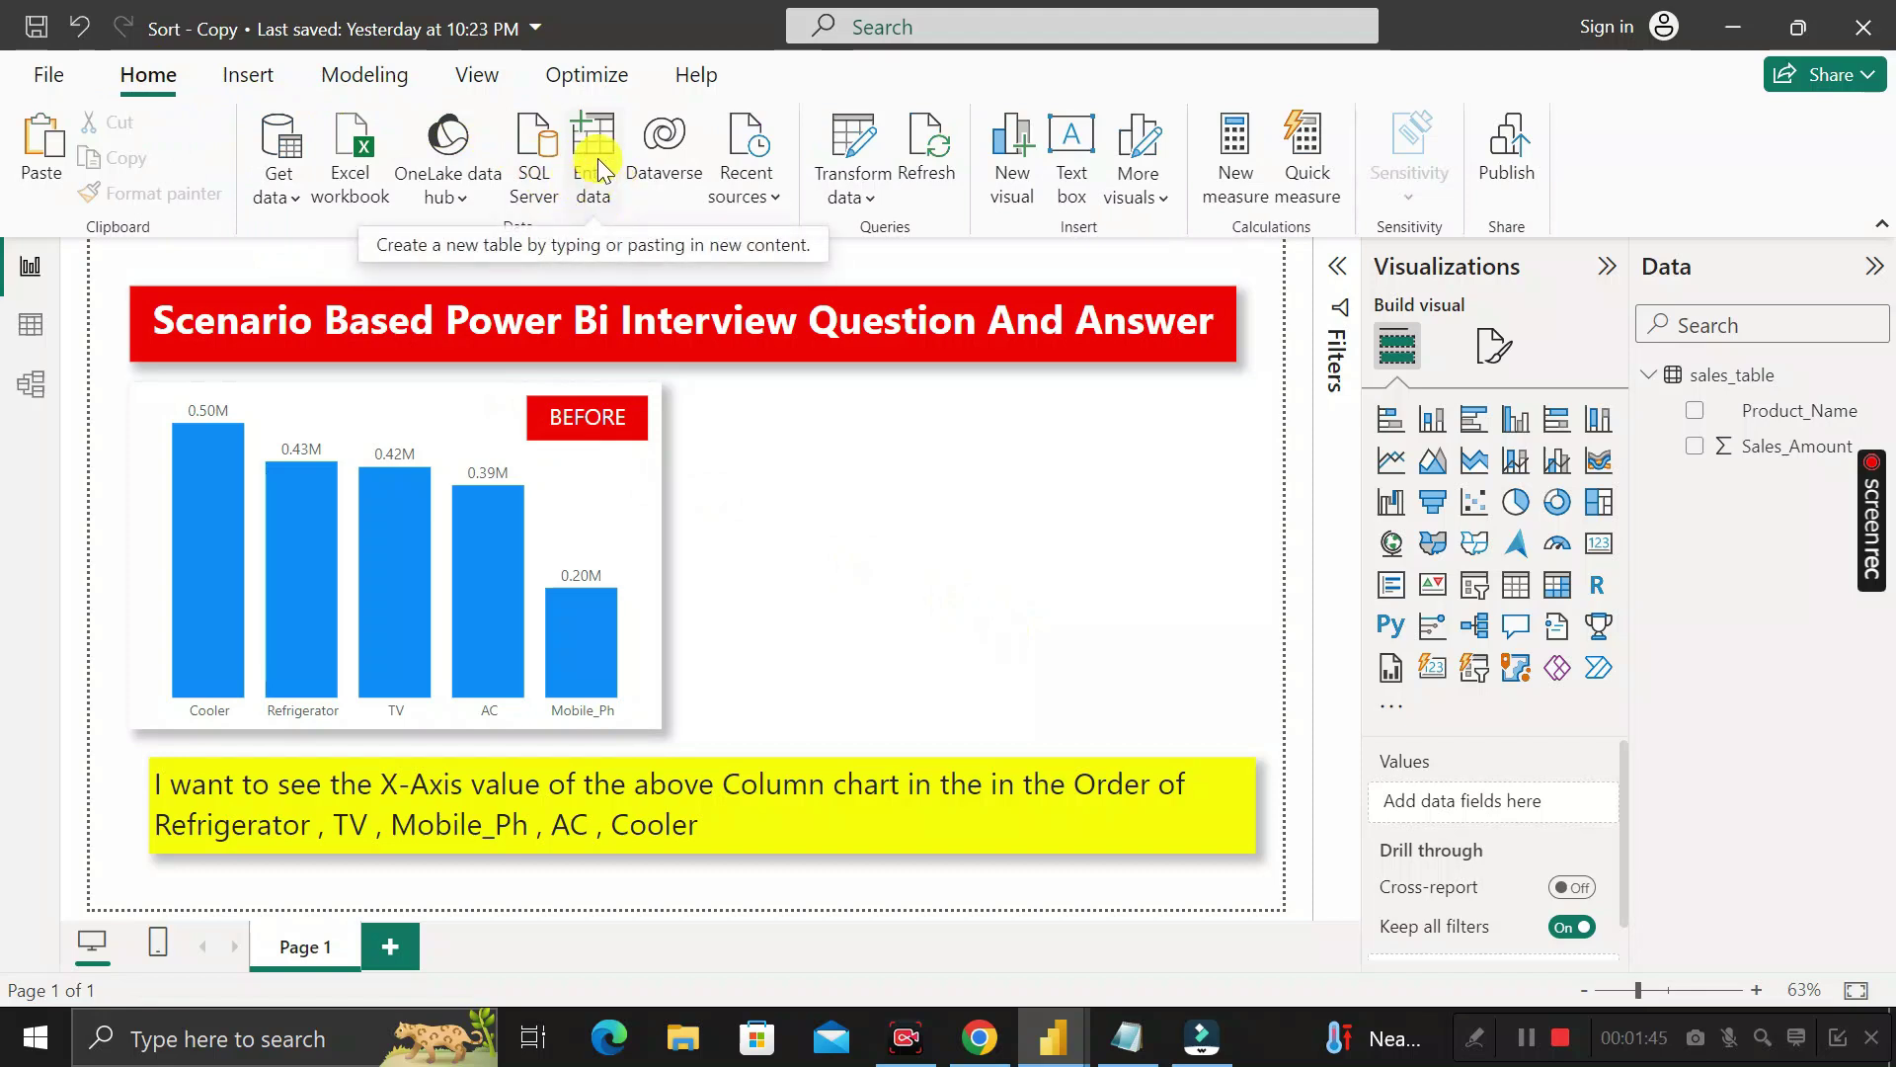
pyautogui.click(32, 330)
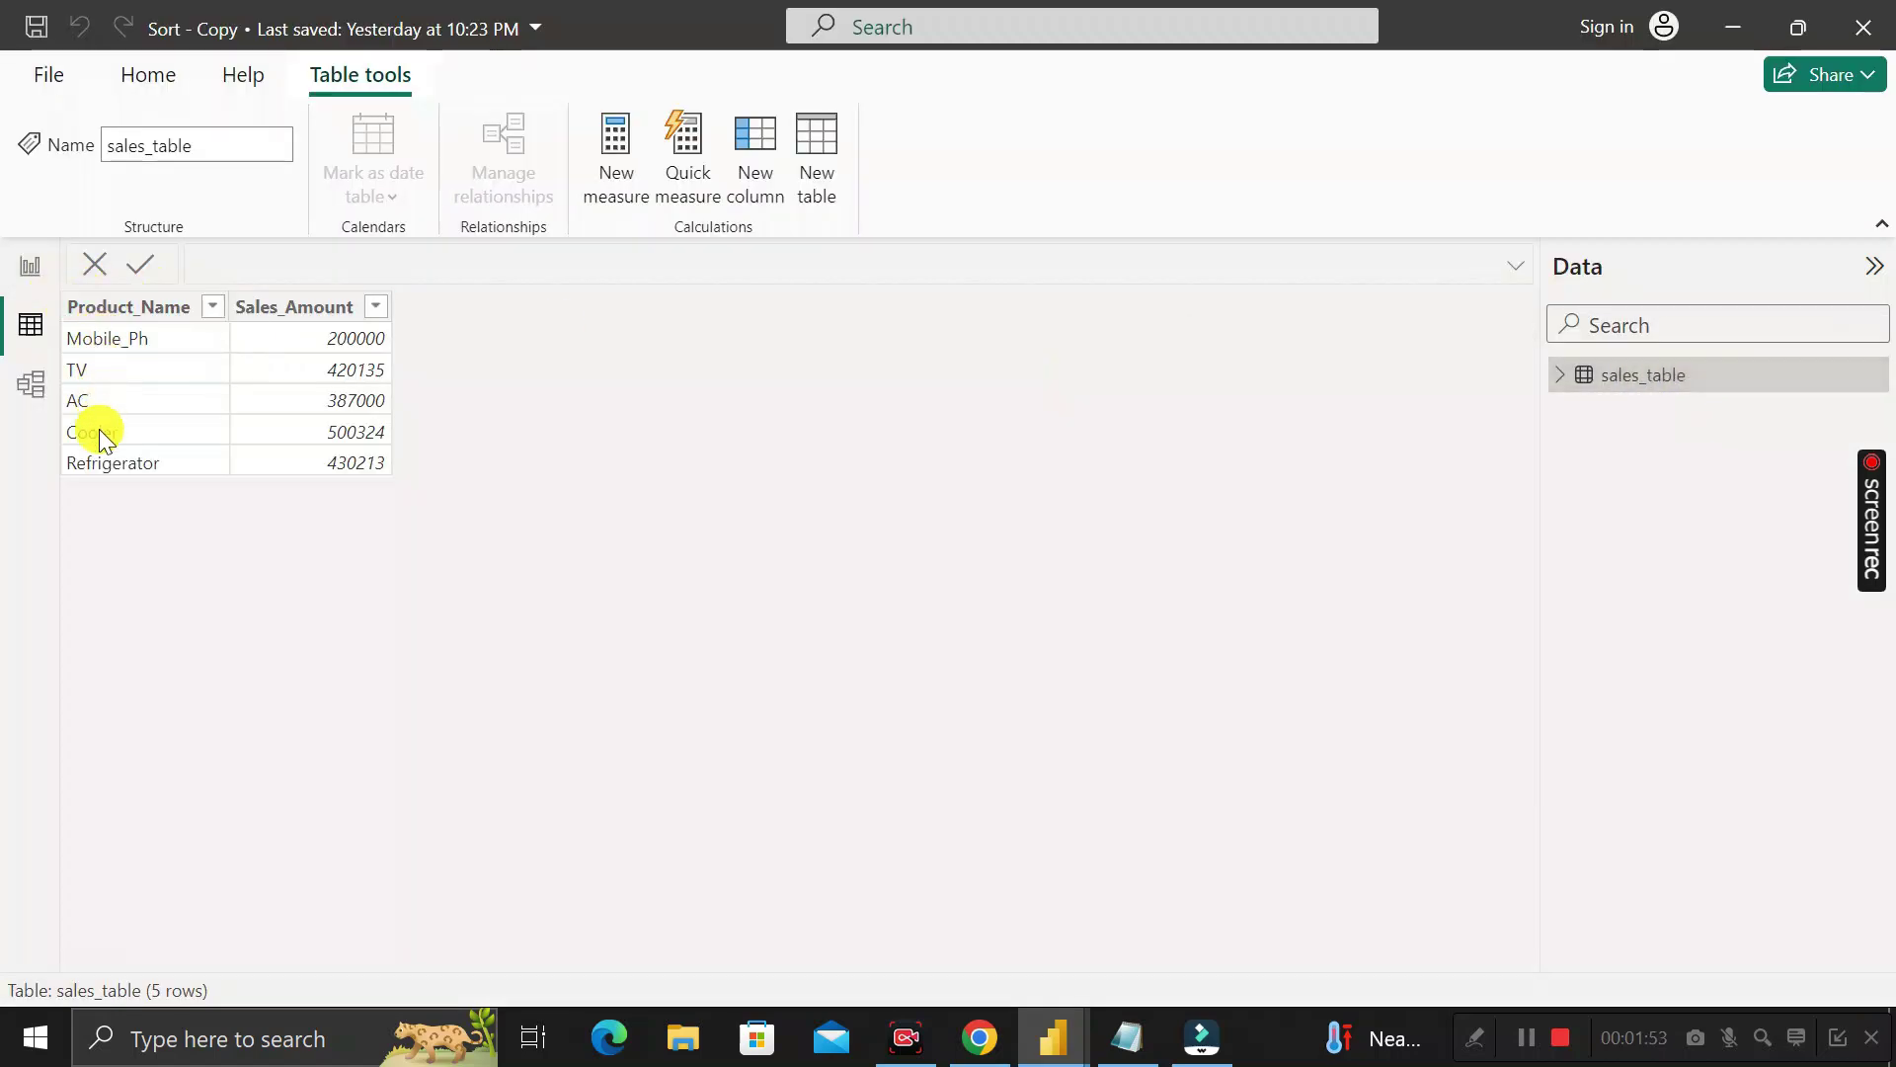
pyautogui.click(105, 308)
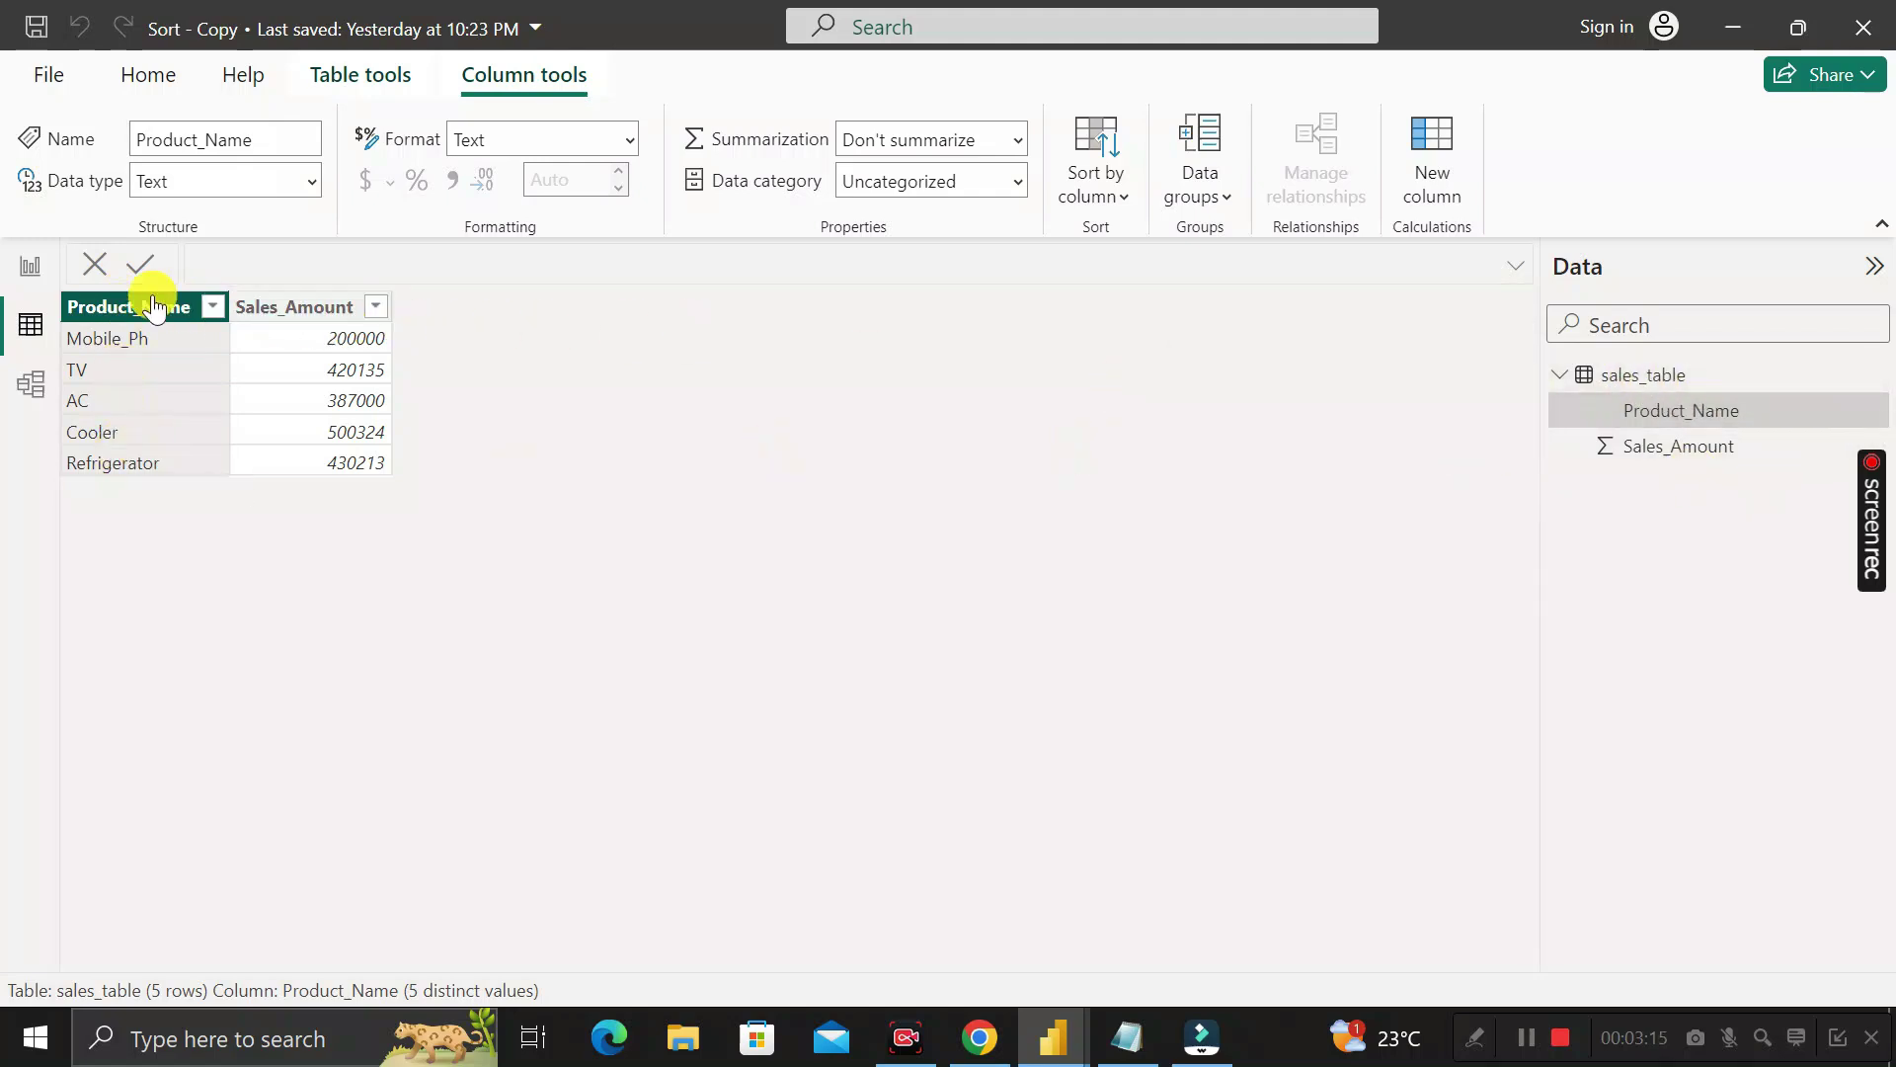
pyautogui.click(32, 274)
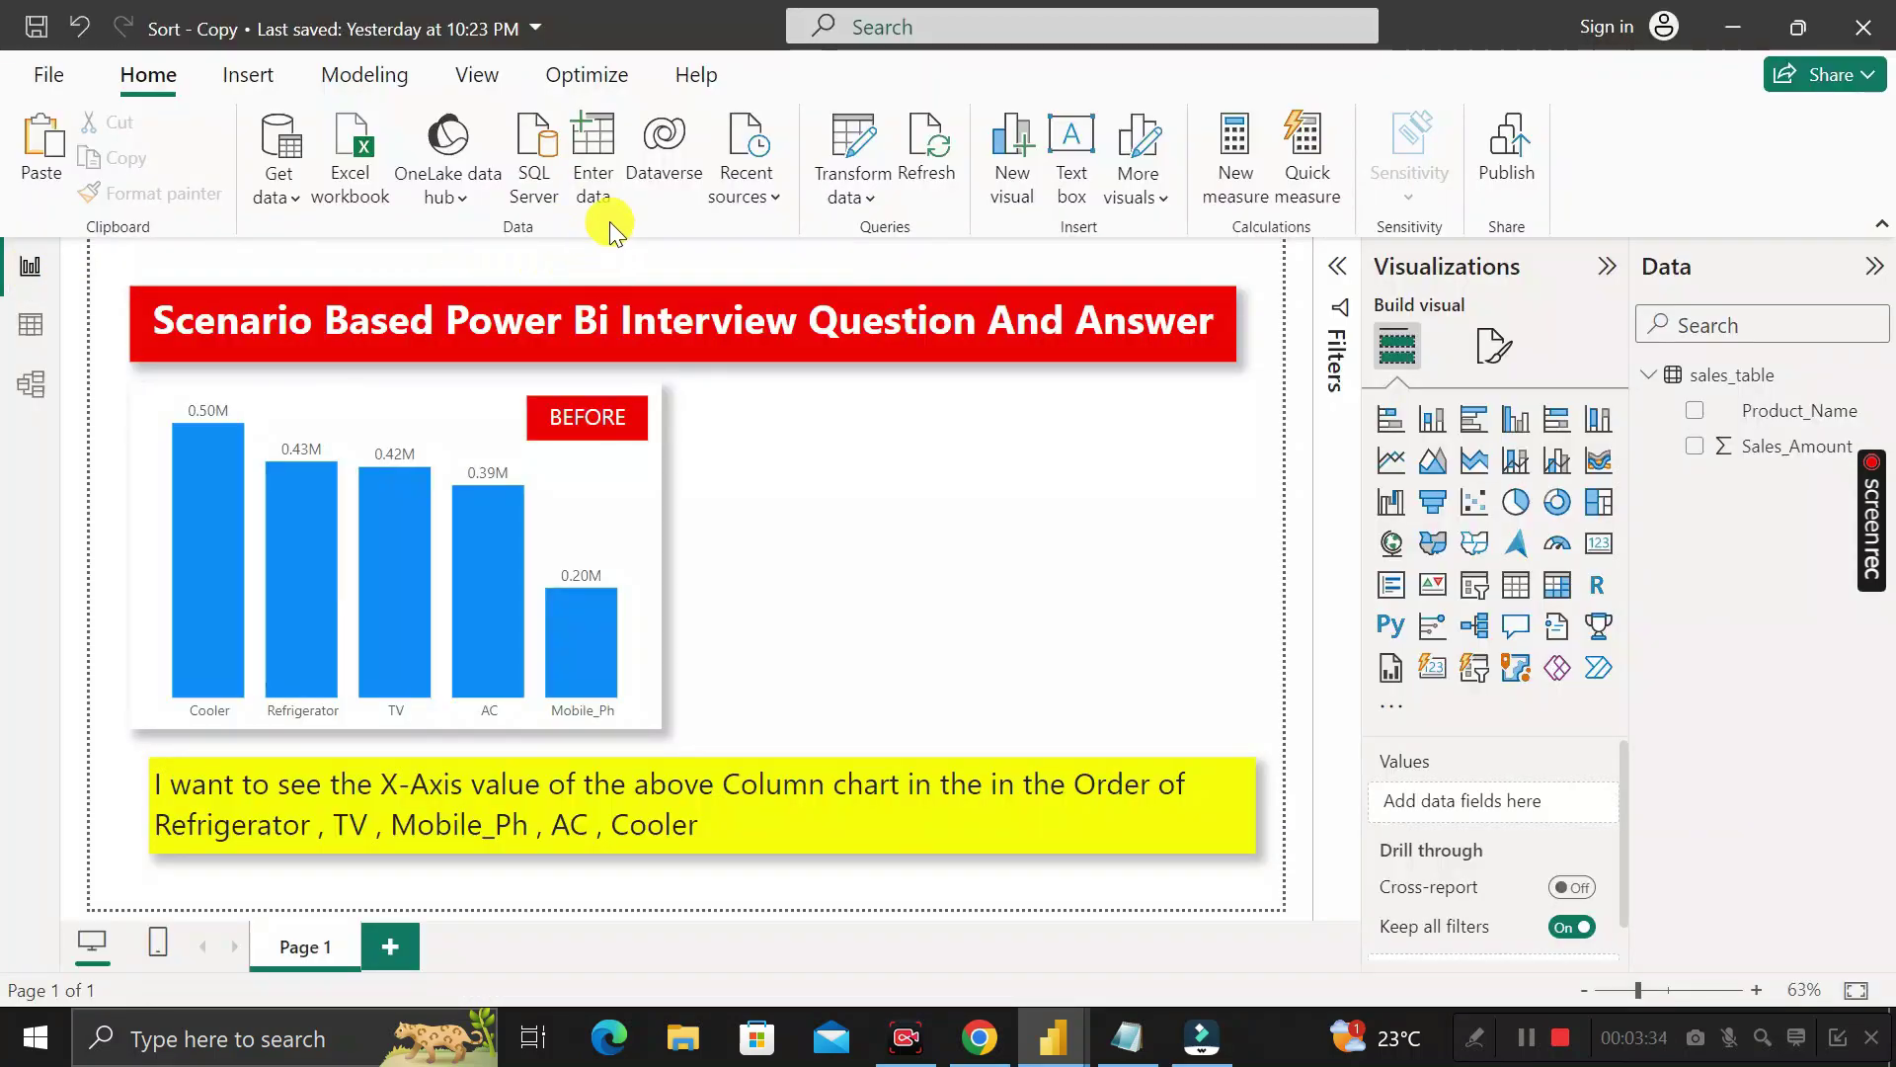
# Start a new Enter data table and name its first column Product_Name.
pyautogui.click(600, 140)
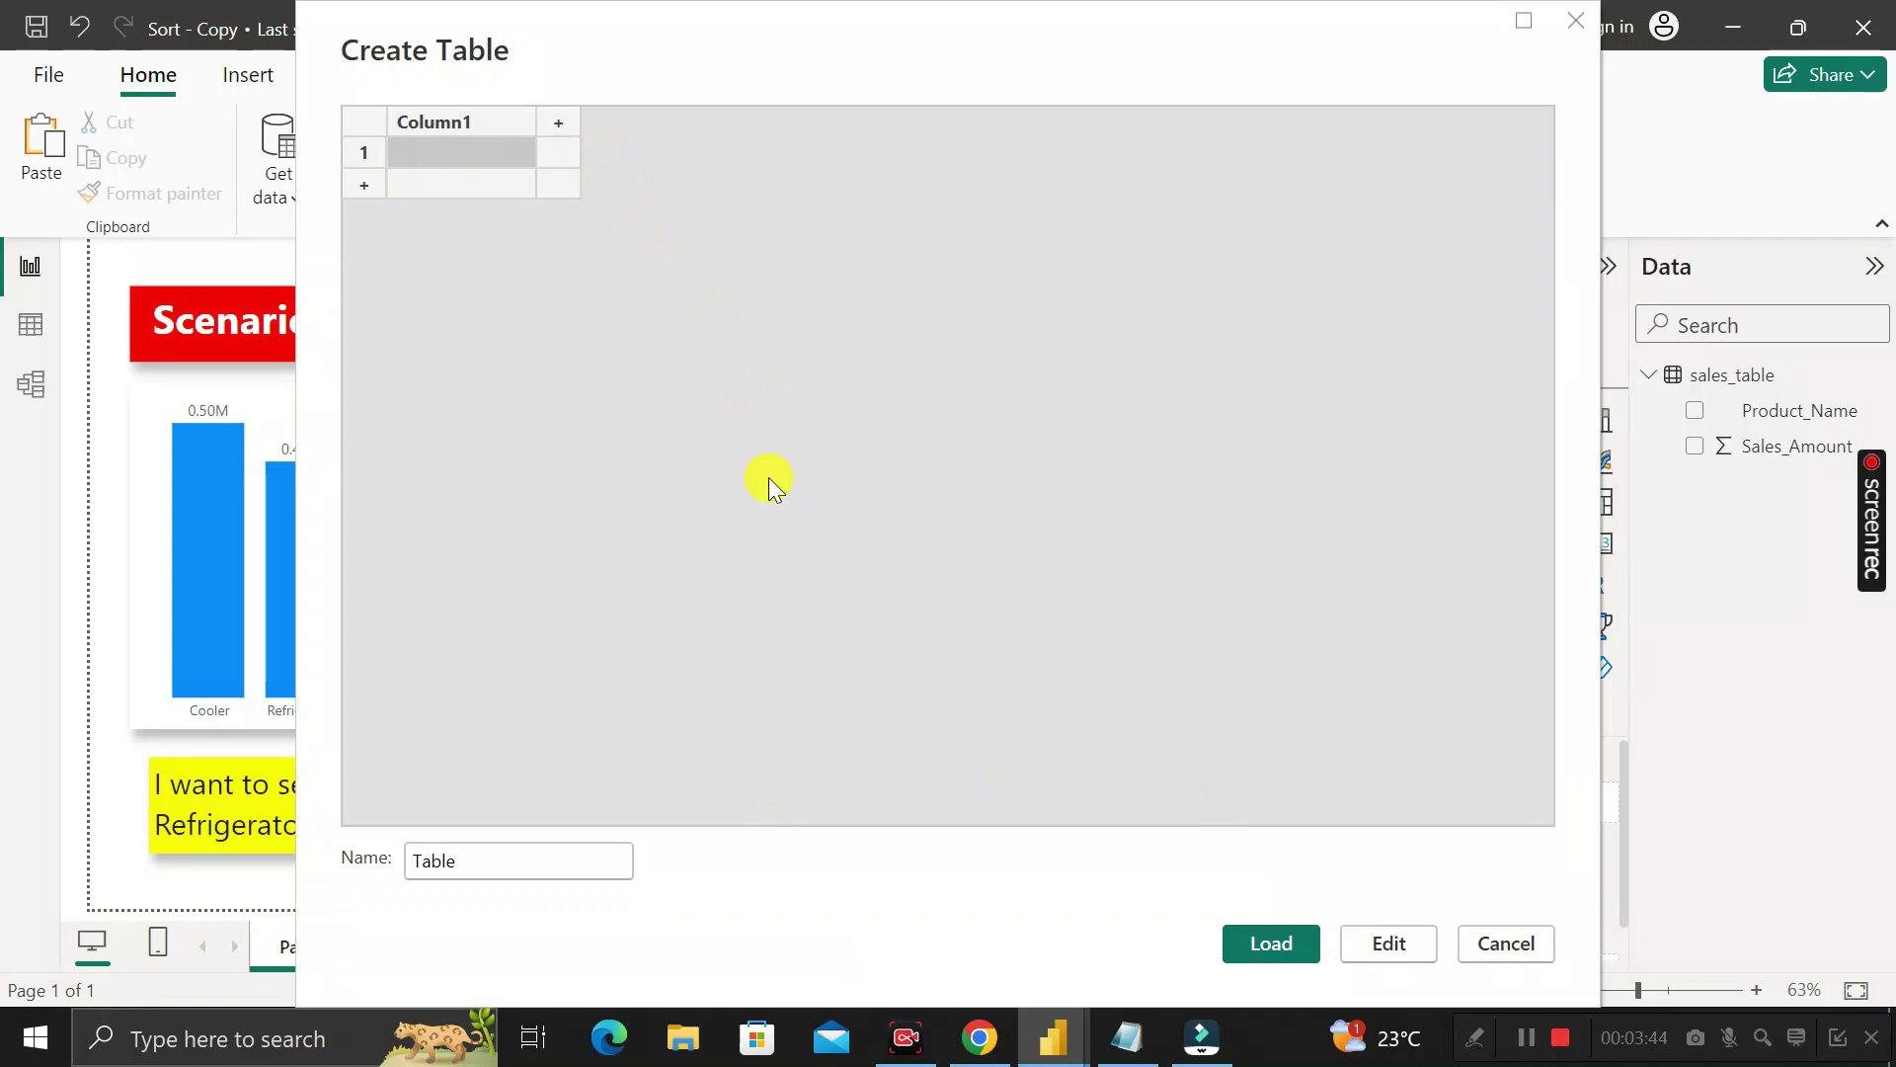
pyautogui.moveTo(677, 31); pyautogui.dragTo(672, 83)
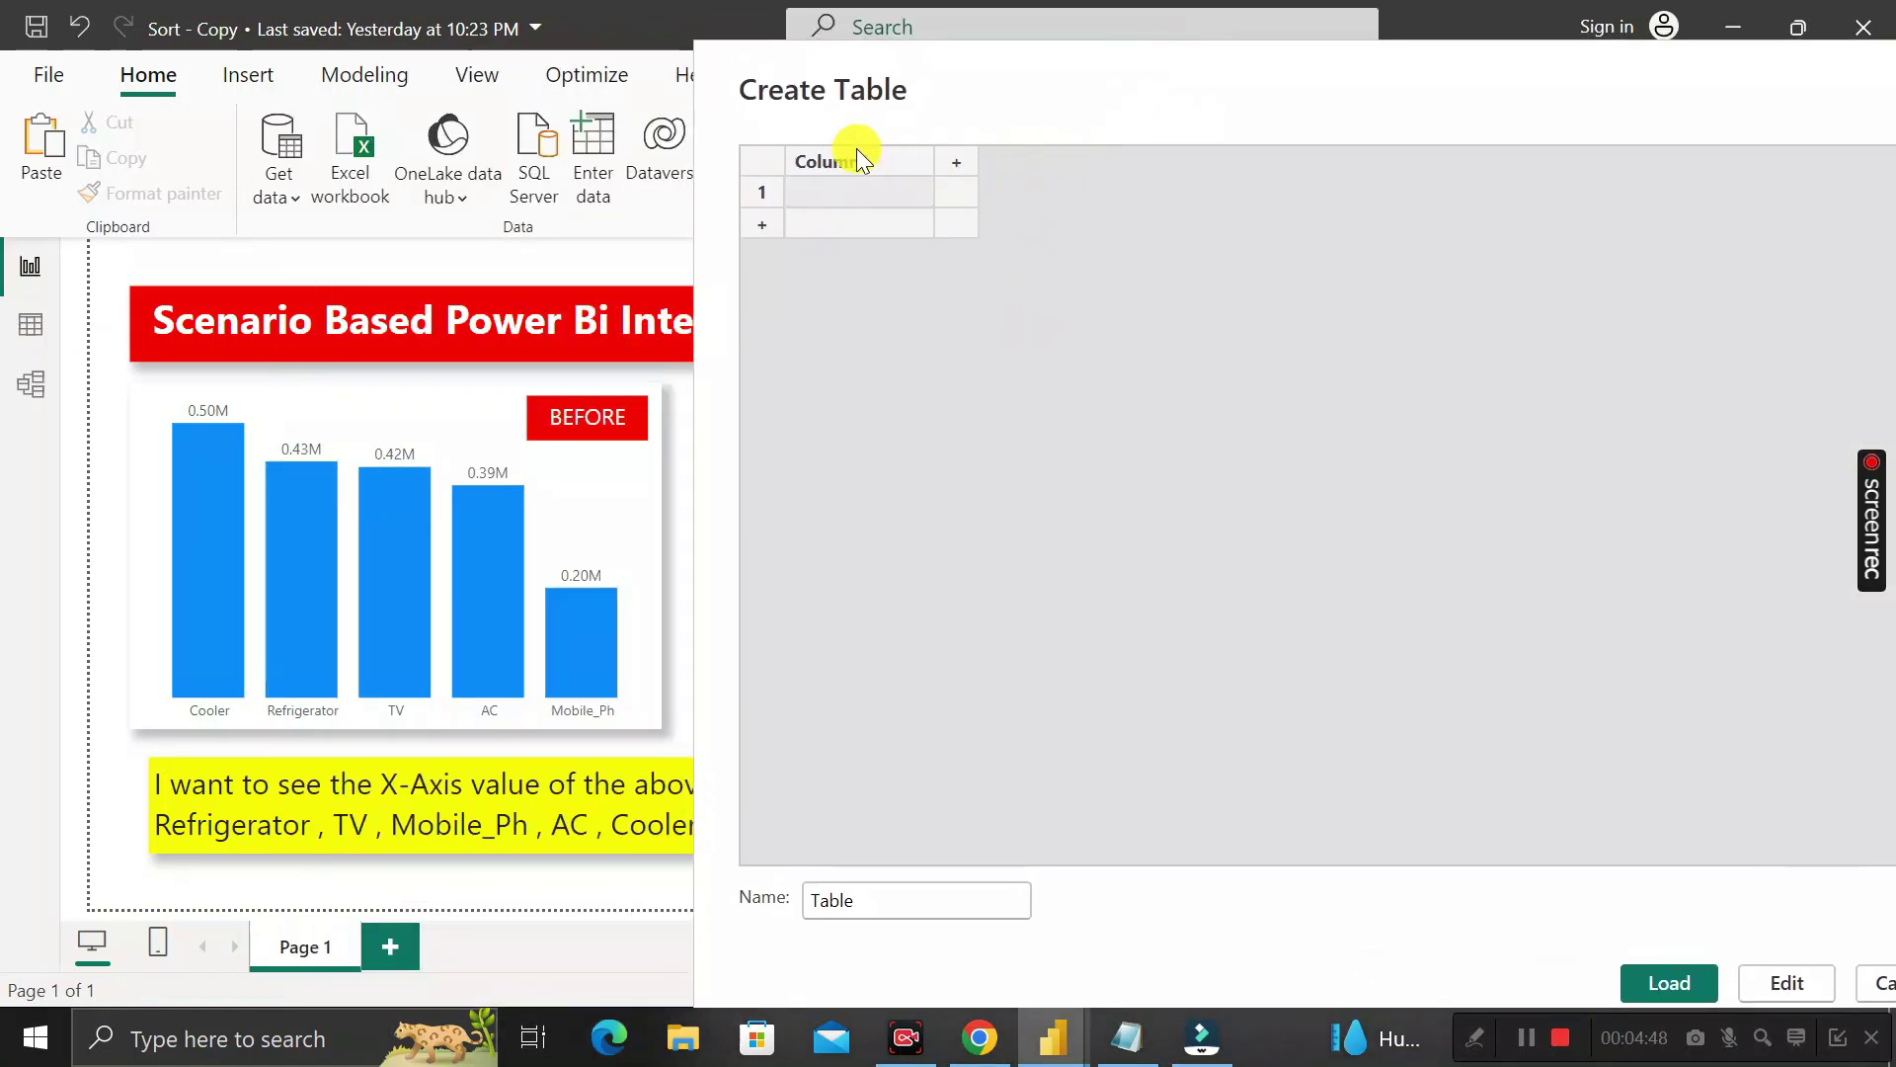
pyautogui.doubleClick(852, 158)
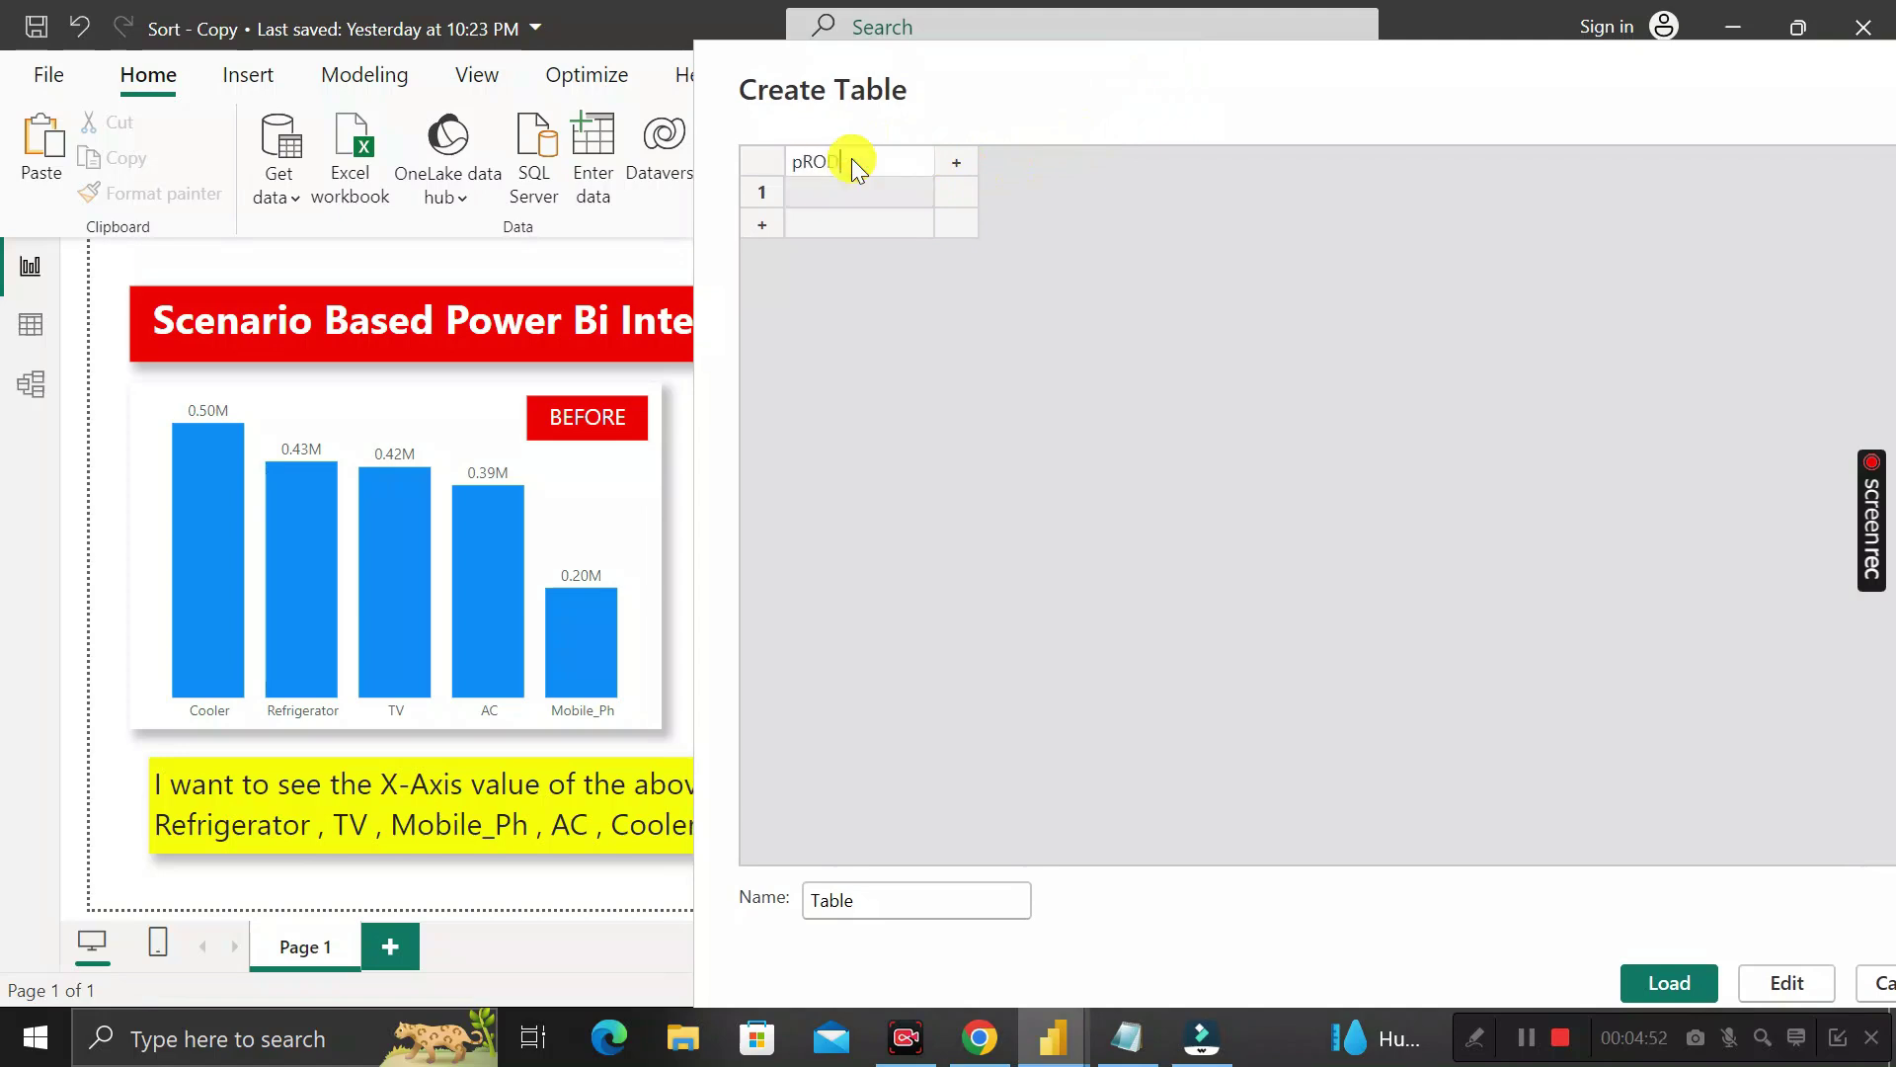
pyautogui.press('BackSpace')
pyautogui.press('BackSpace')
pyautogui.press('BackSpace')
pyautogui.write('Prod')
pyautogui.write('uct_Name')
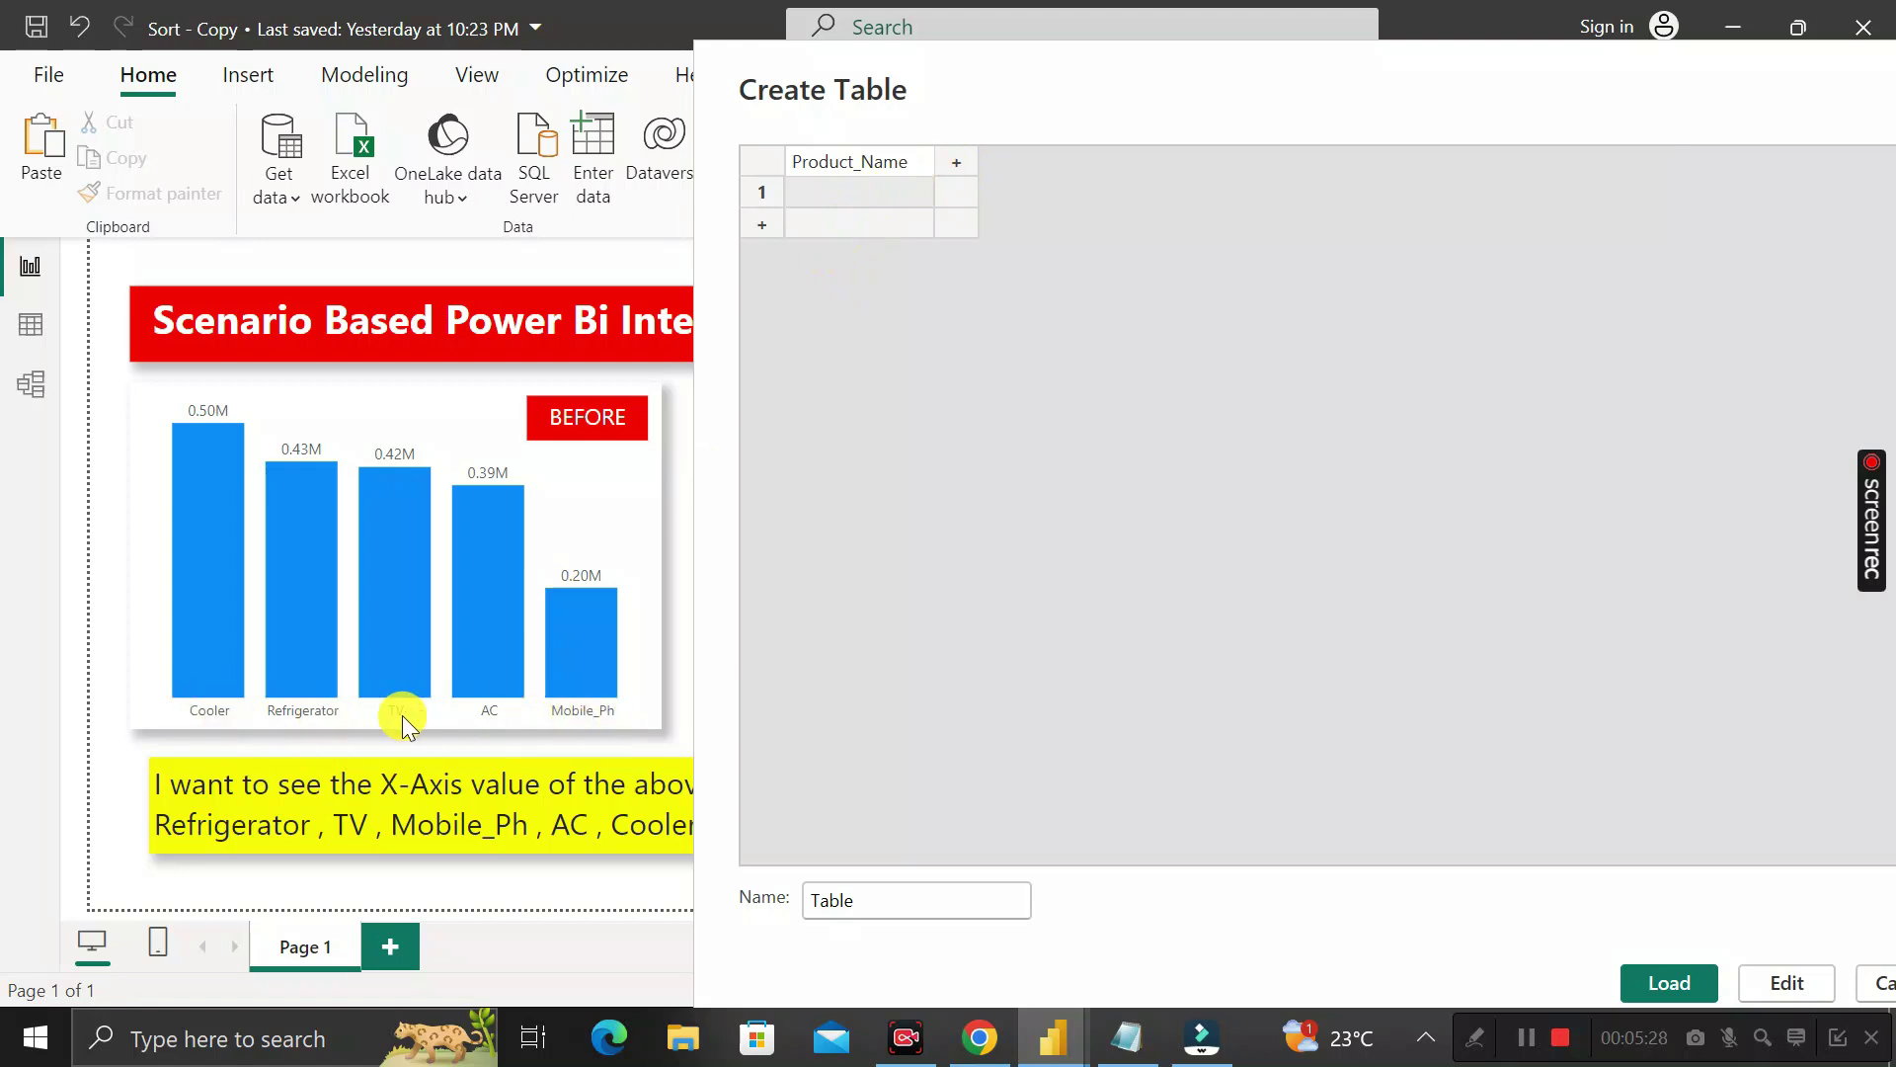
pyautogui.click(861, 190)
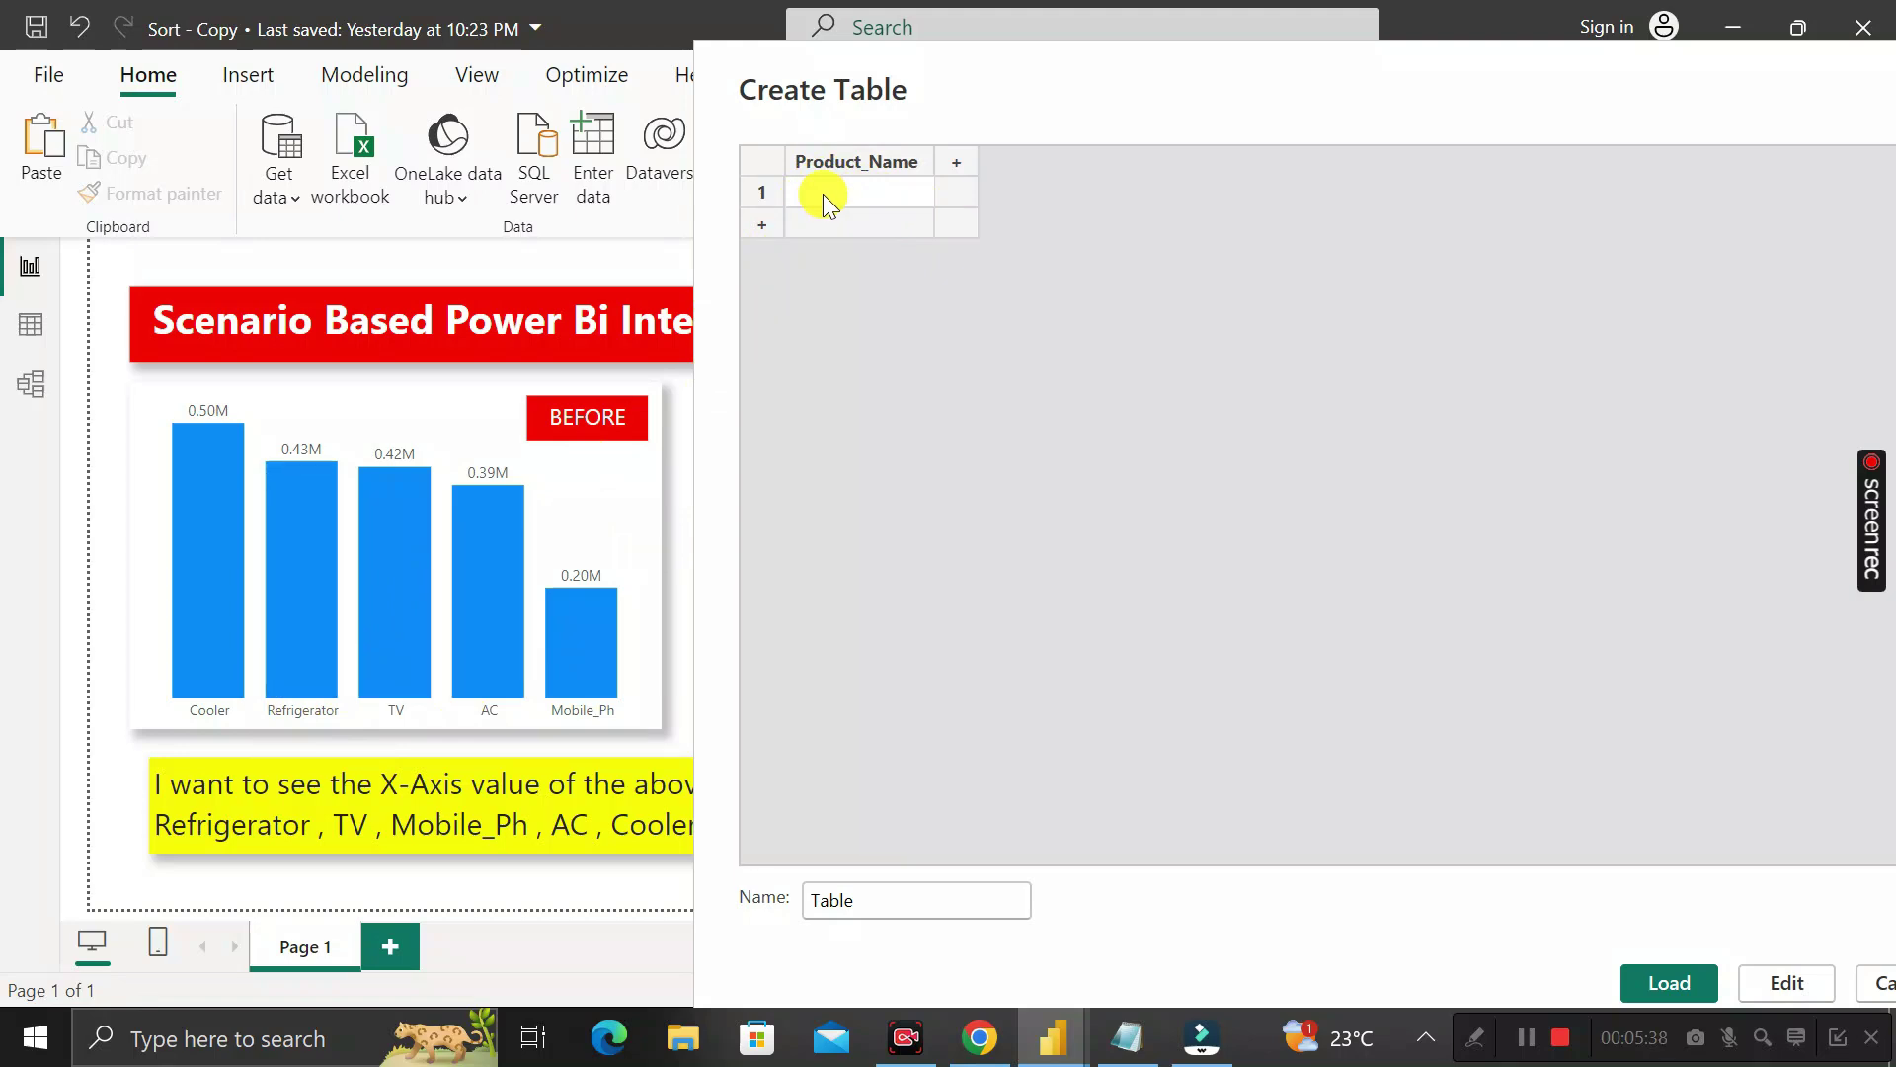
# Enter Cooler, Refrigerator, TV, AC, Mobile_Ph under Product_Name and add a second column.
pyautogui.write('Cooler')
pyautogui.press('Return')
pyautogui.write('Ref')
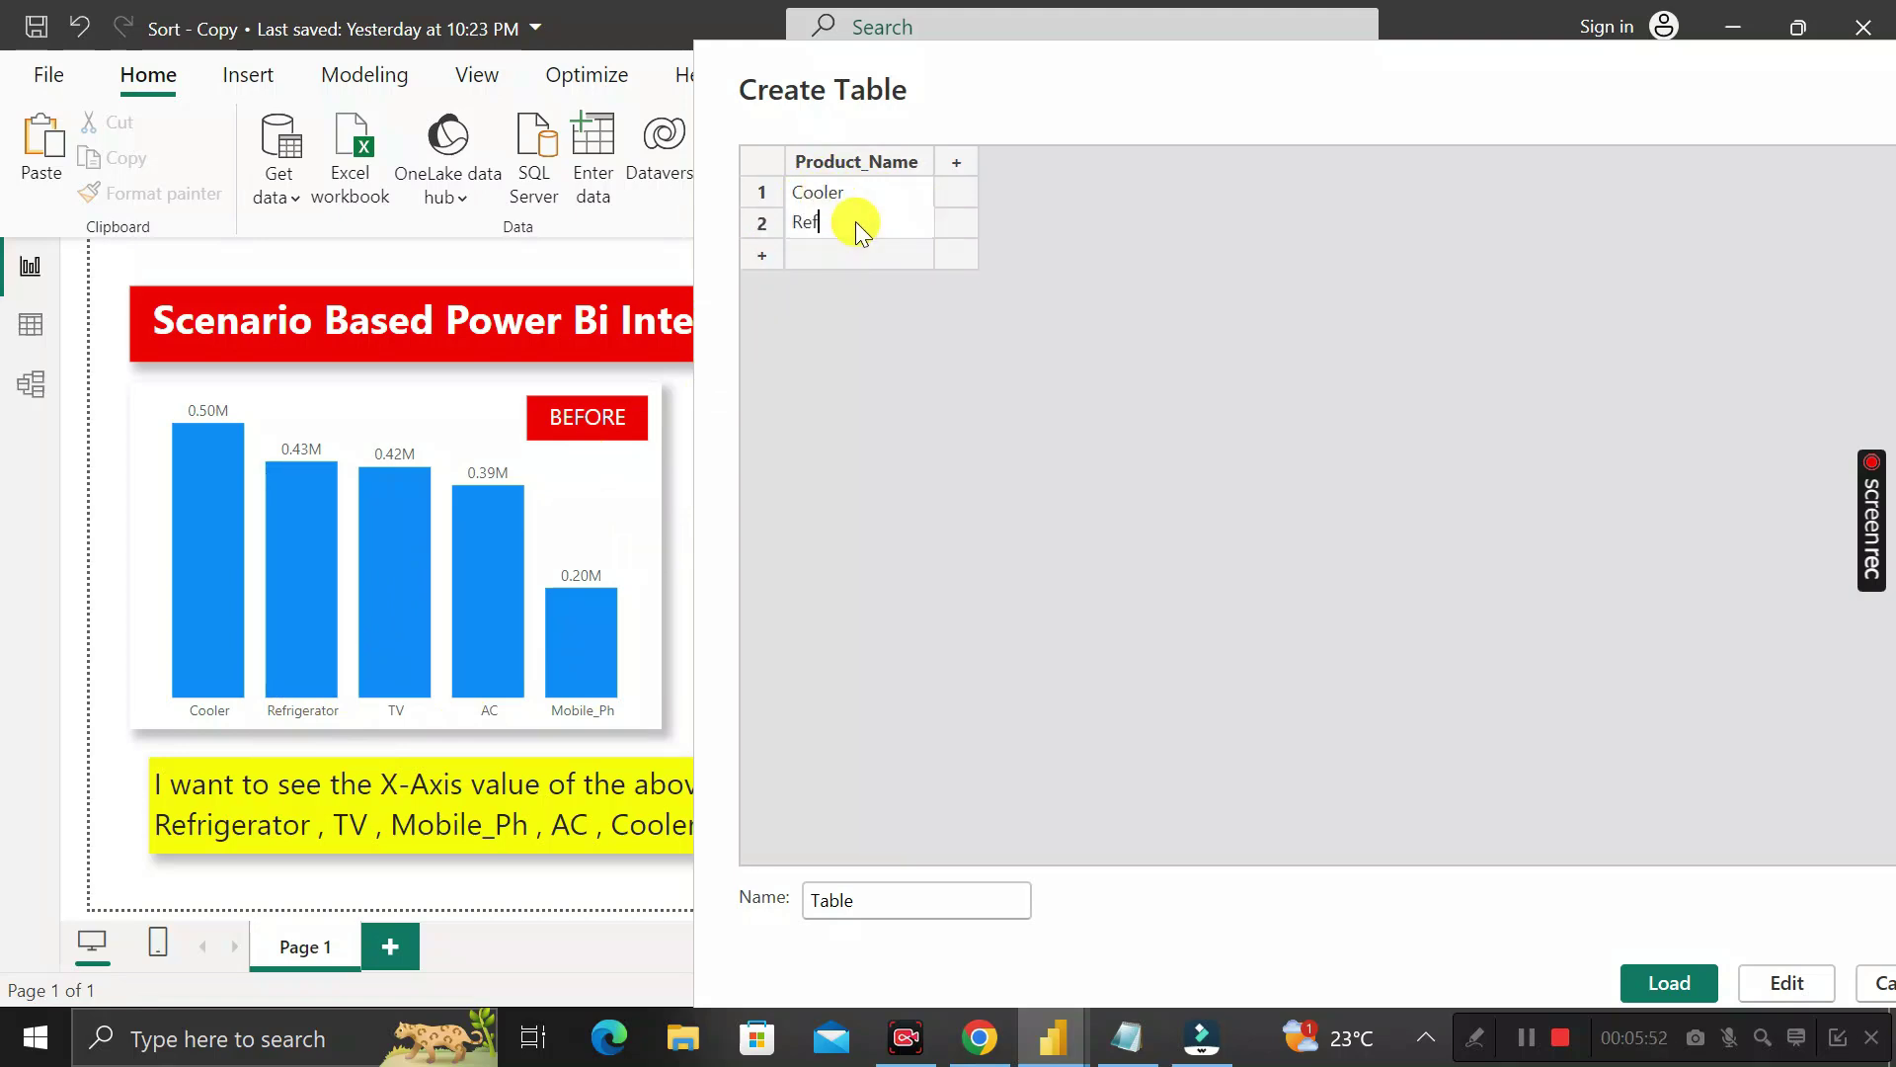
pyautogui.write('riigerator')
pyautogui.press('Return')
pyautogui.write('TV')
pyautogui.press('Return')
pyautogui.write('AC')
pyautogui.press('Return')
pyautogui.write('mOBILE_pH')
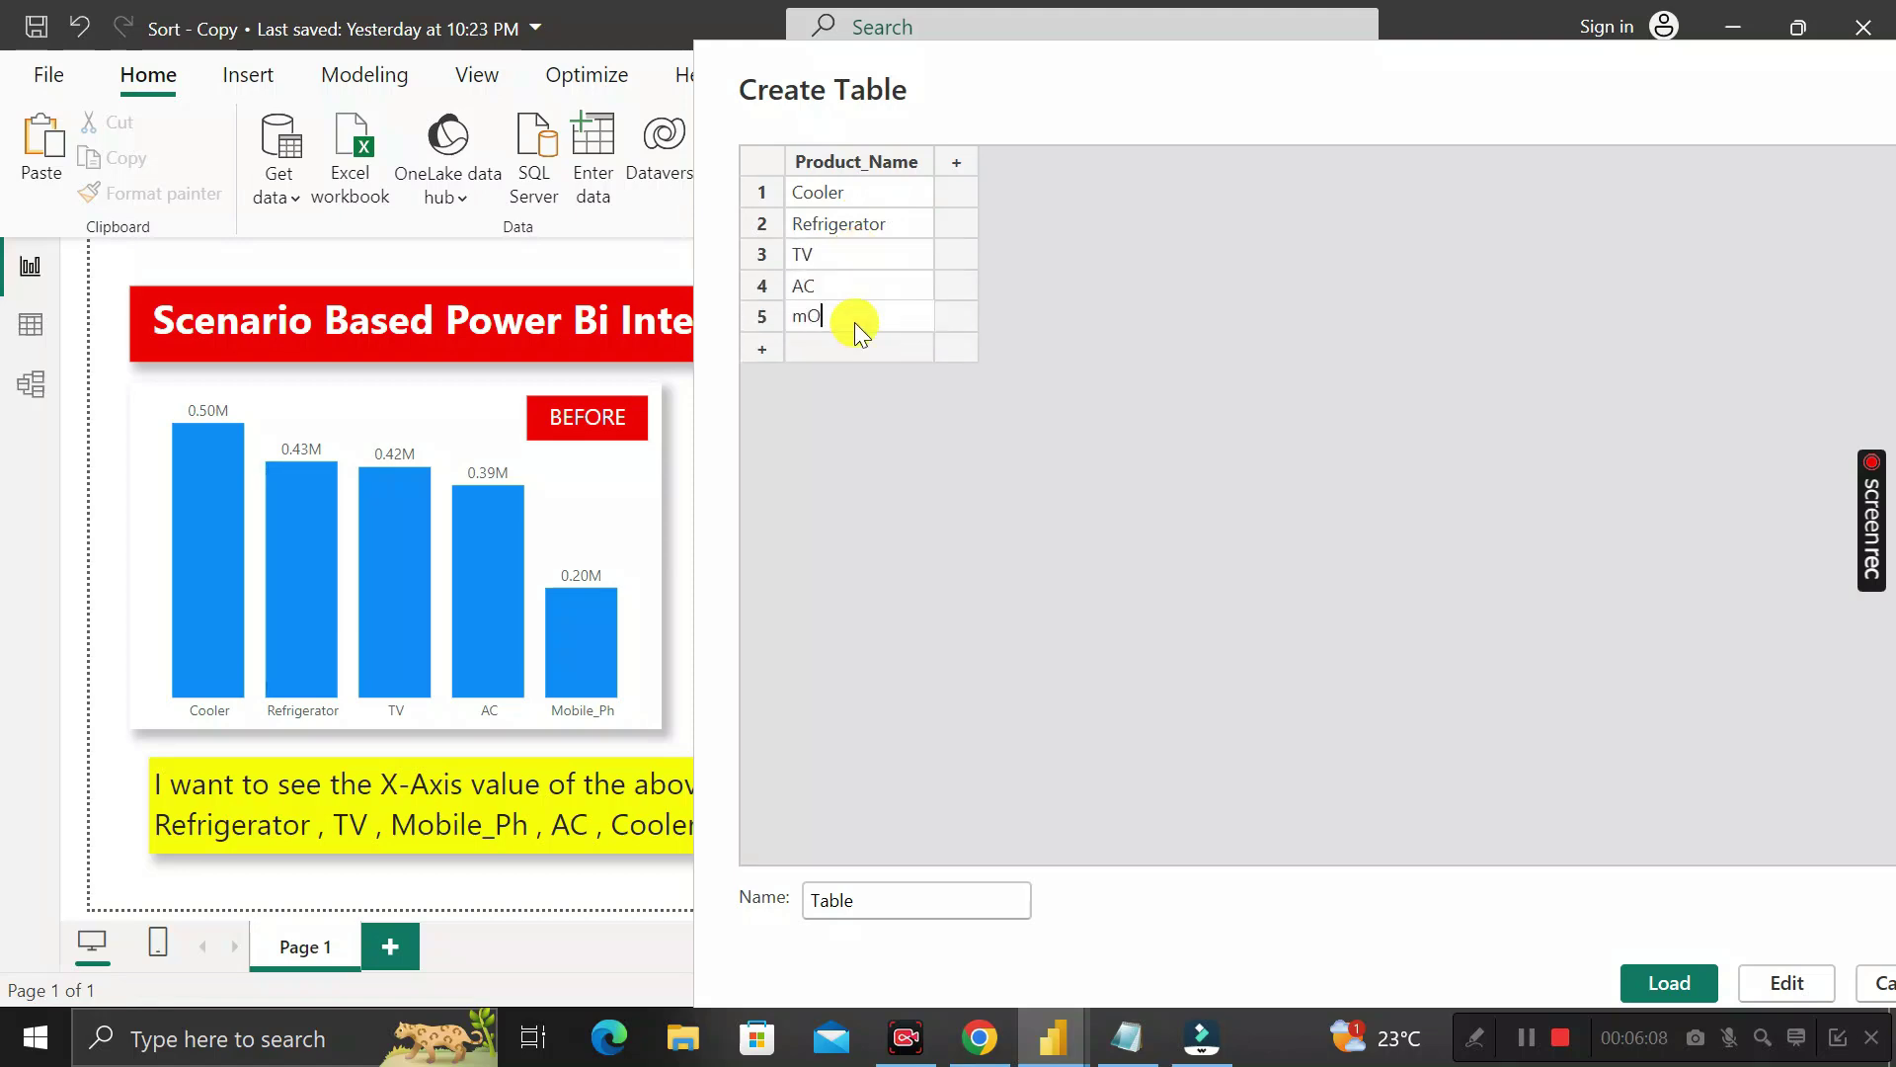
pyautogui.press('BackSpace')
pyautogui.press('BackSpace')
pyautogui.press('BackSpace')
pyautogui.press('BackSpace')
pyautogui.press('BackSpace')
pyautogui.press('BackSpace')
pyautogui.press('BackSpace')
pyautogui.press('BackSpace')
pyautogui.press('BackSpace')
pyautogui.write('Mobile_Ph')
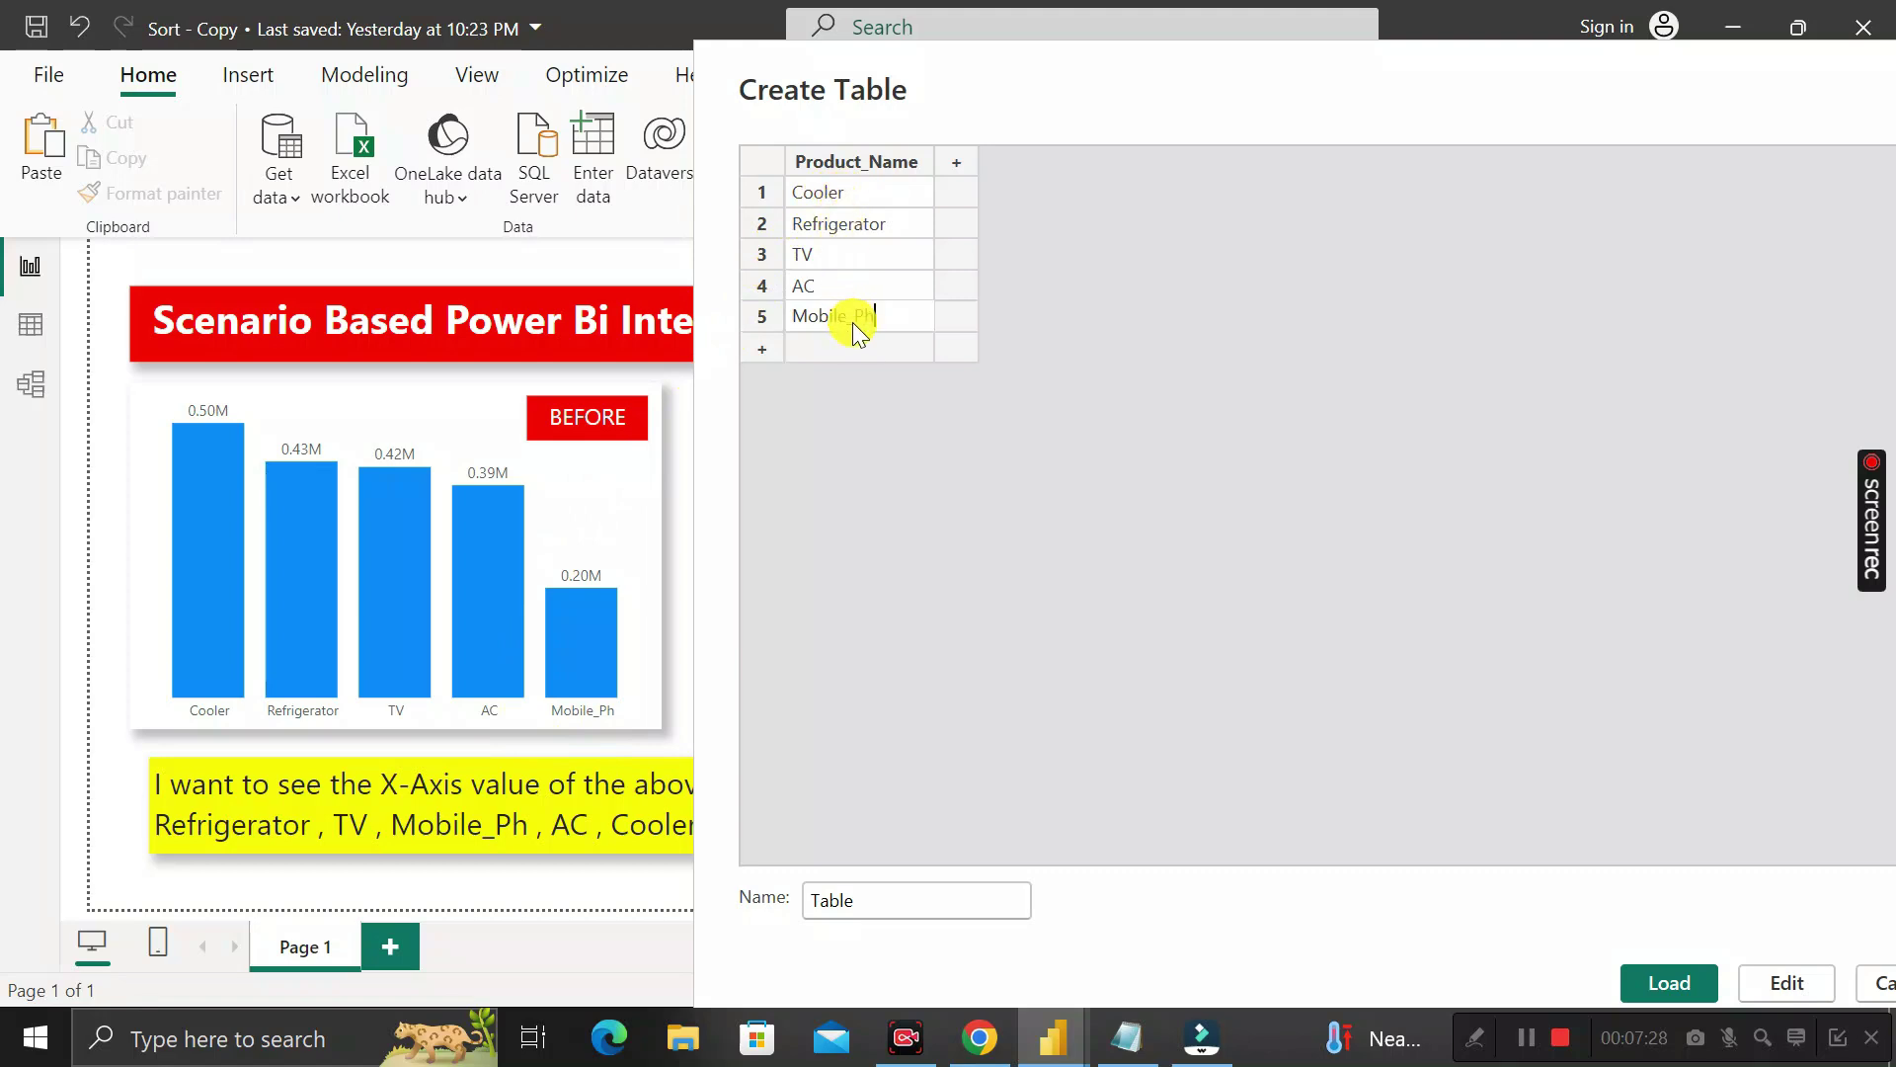
pyautogui.click(957, 164)
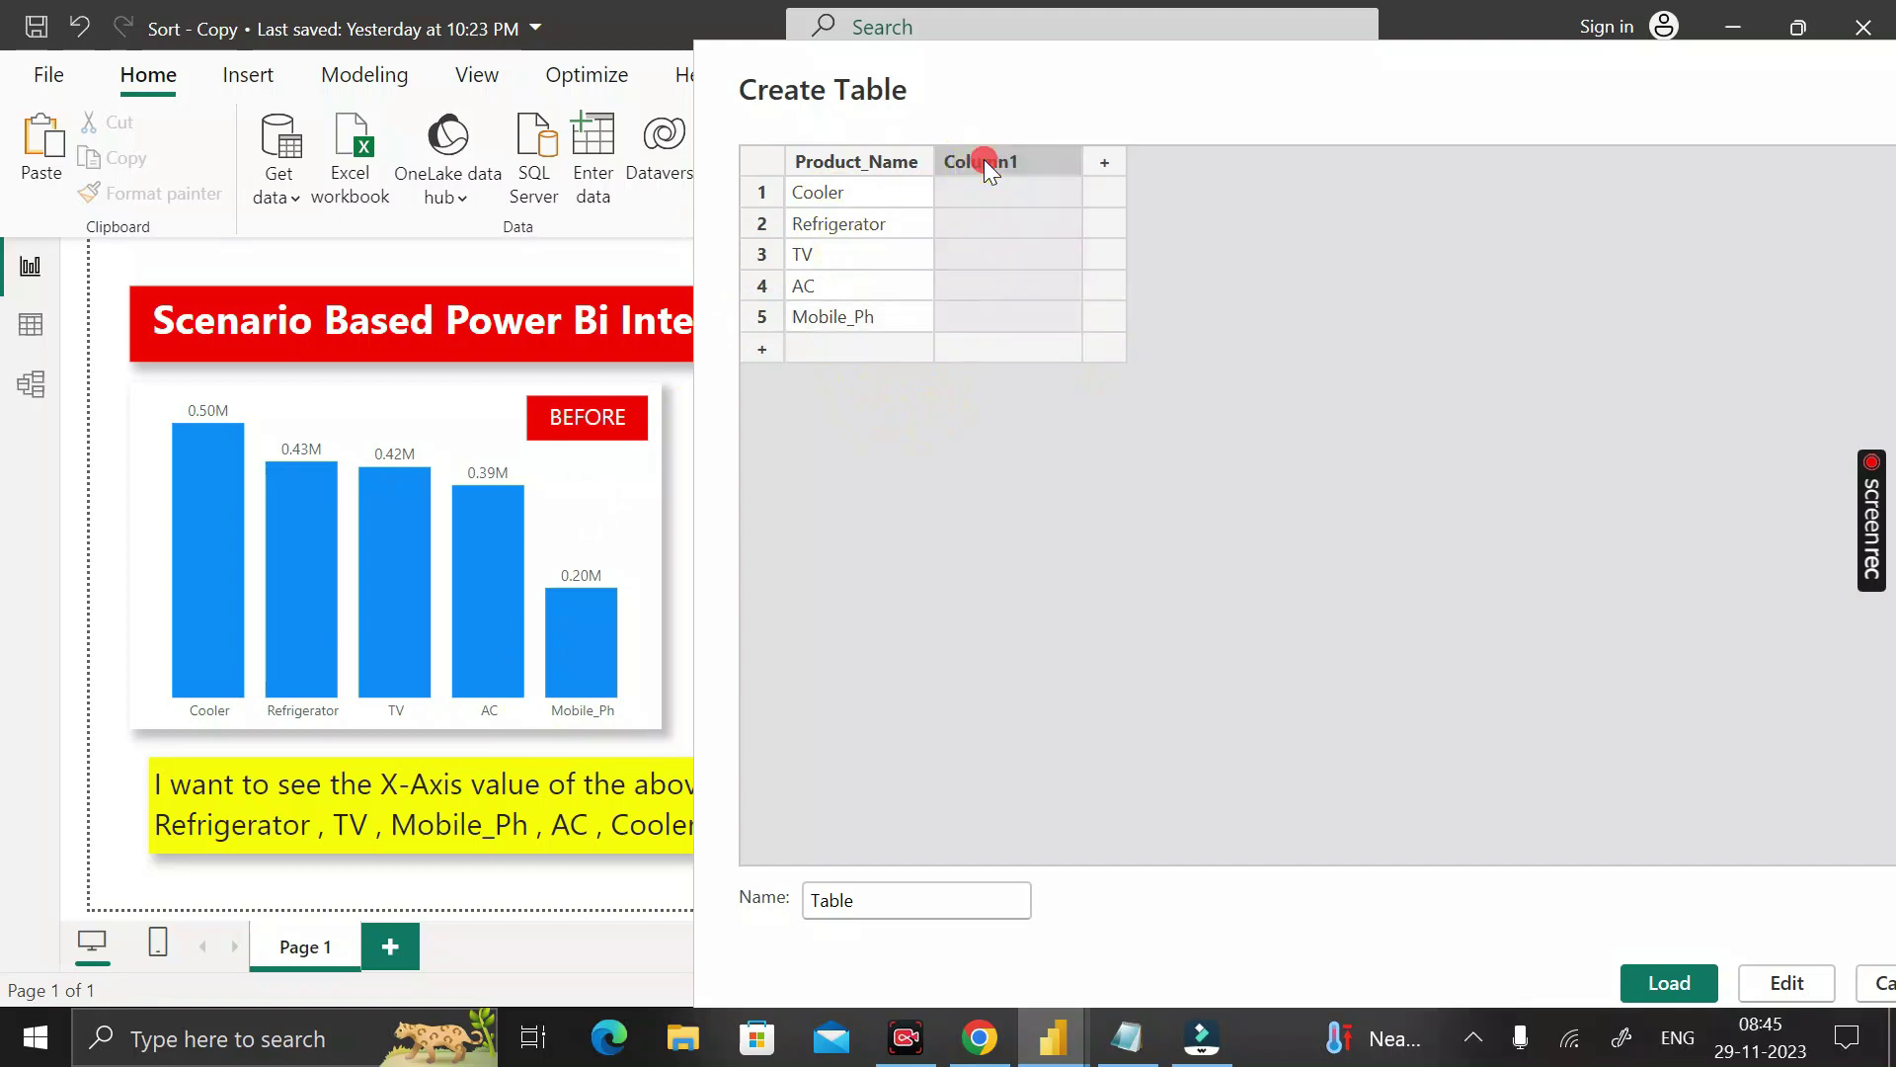
pyautogui.doubleClick(983, 161)
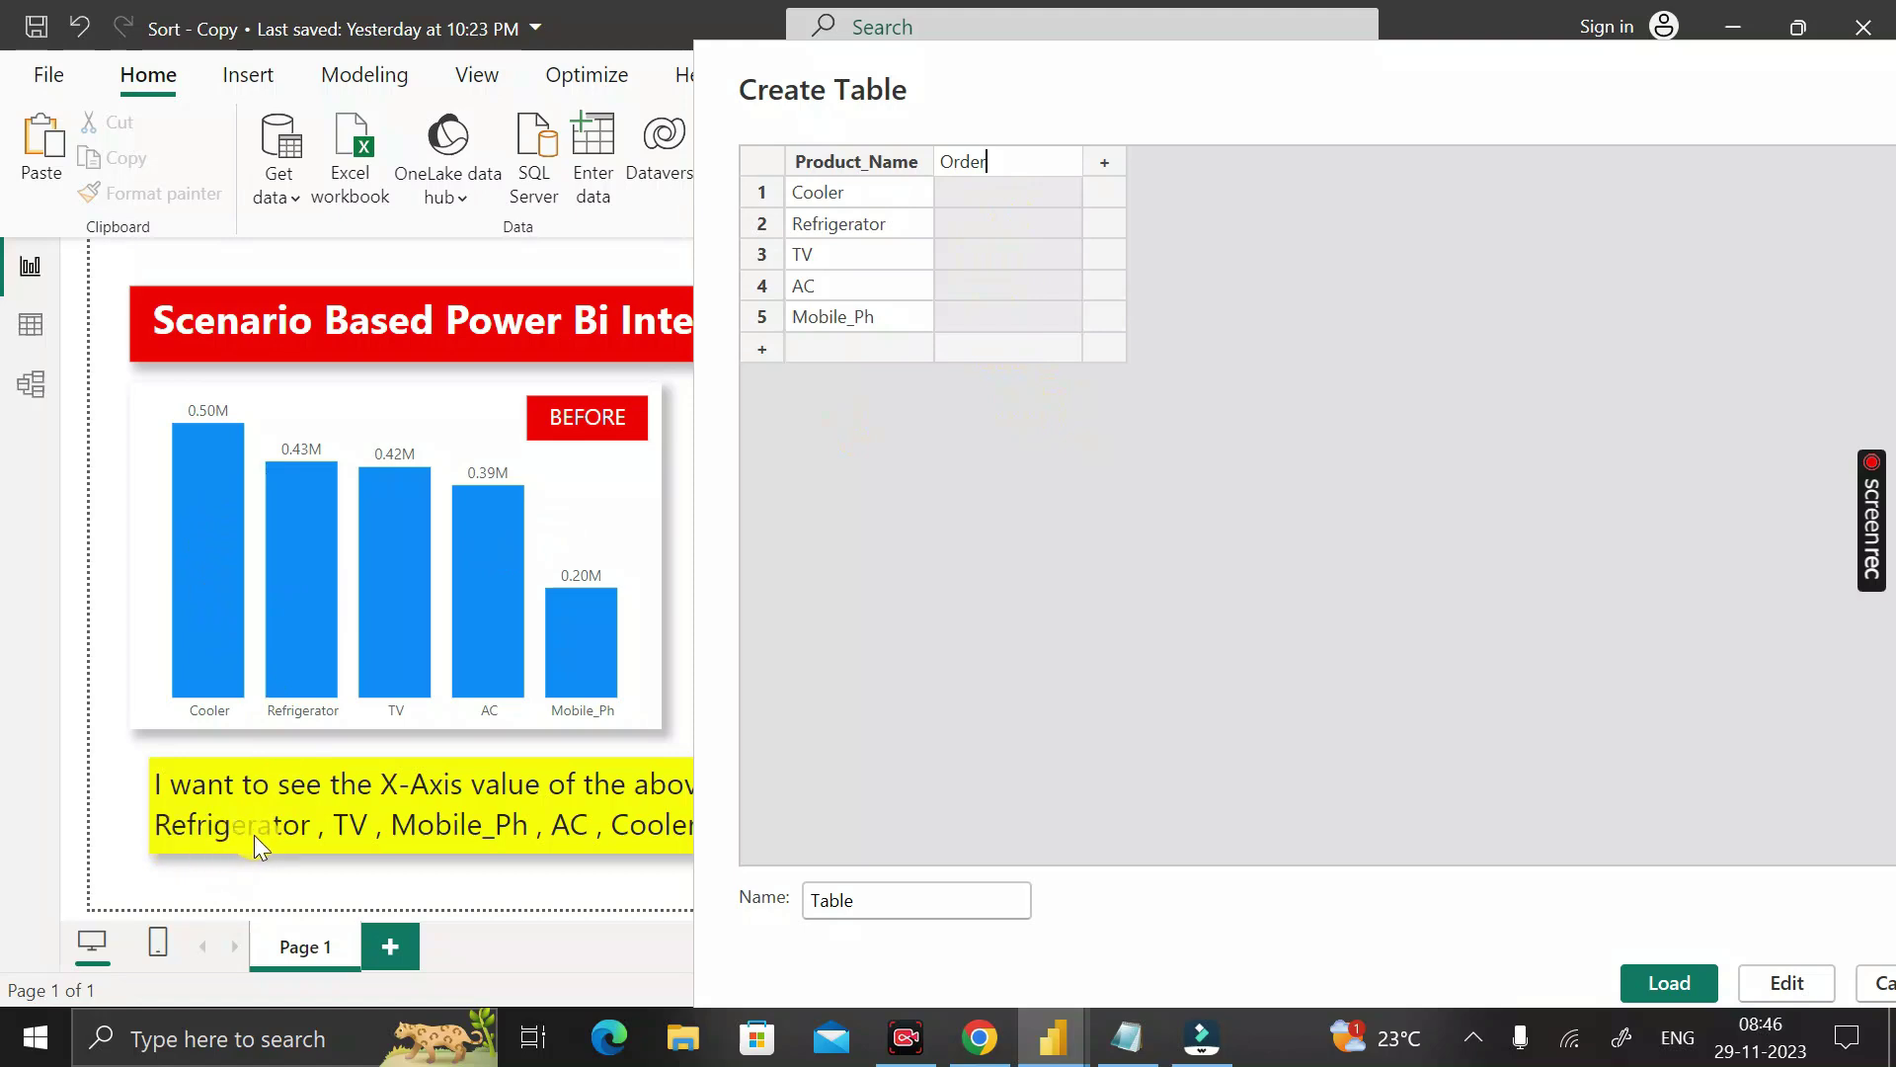
# Name the second column Order and fill Refrigerator 1, TV 2, Mobile_Ph 3, AC 4, Cooler 5.
pyautogui.press('Return')
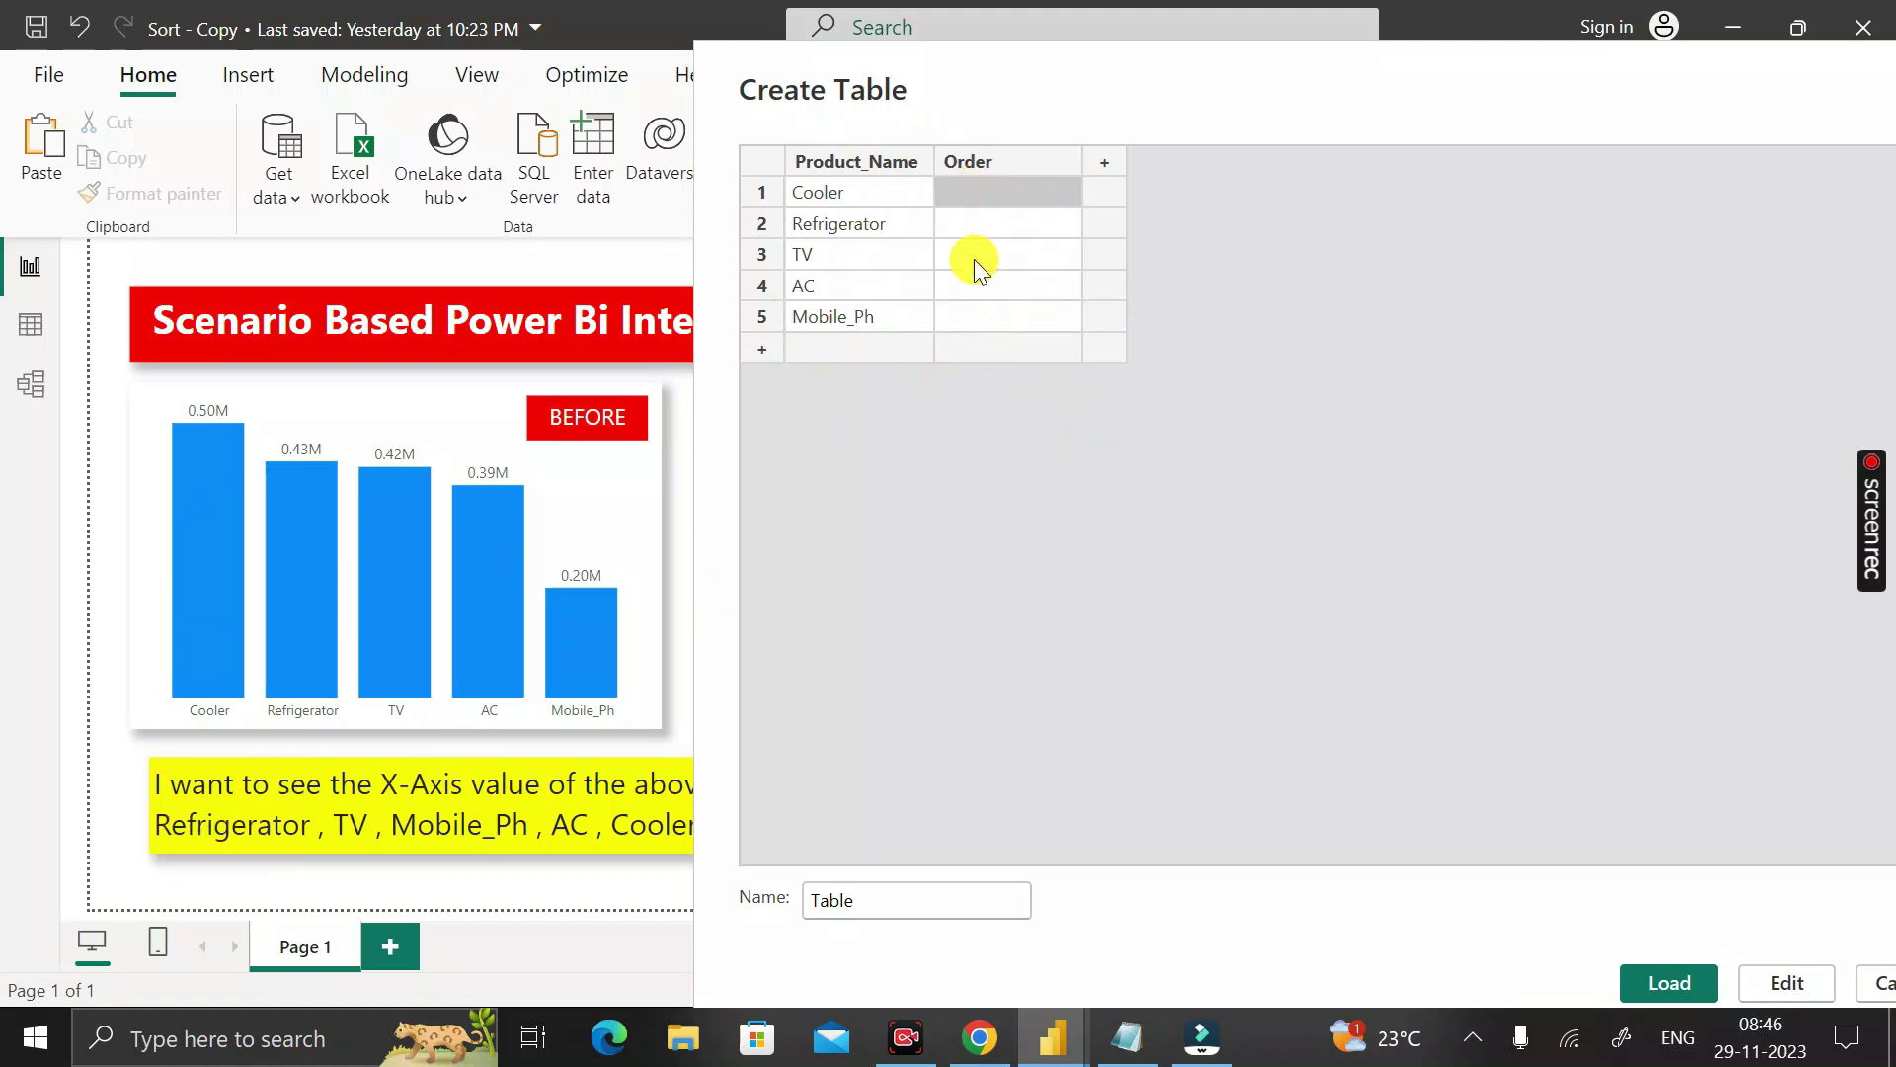
pyautogui.click(968, 225)
pyautogui.write('1')
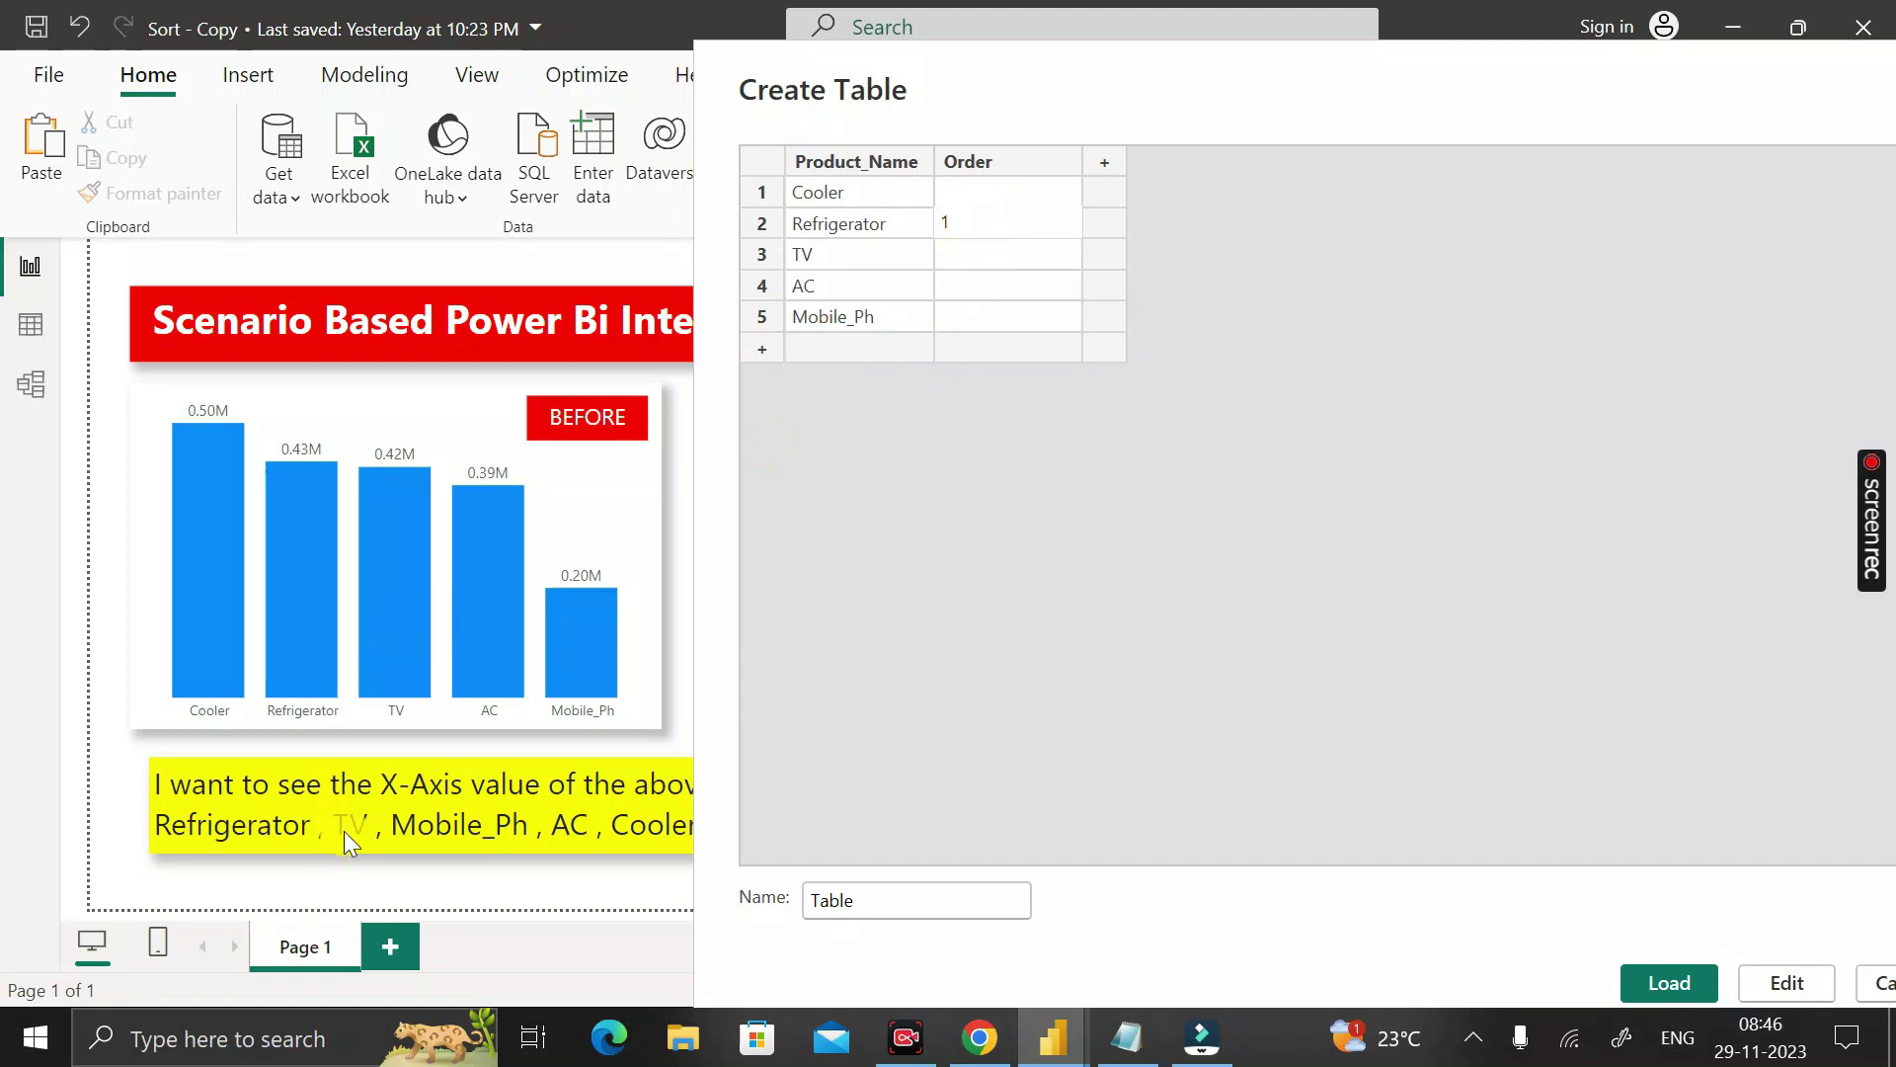
pyautogui.click(950, 257)
pyautogui.click(1003, 322)
pyautogui.write('3')
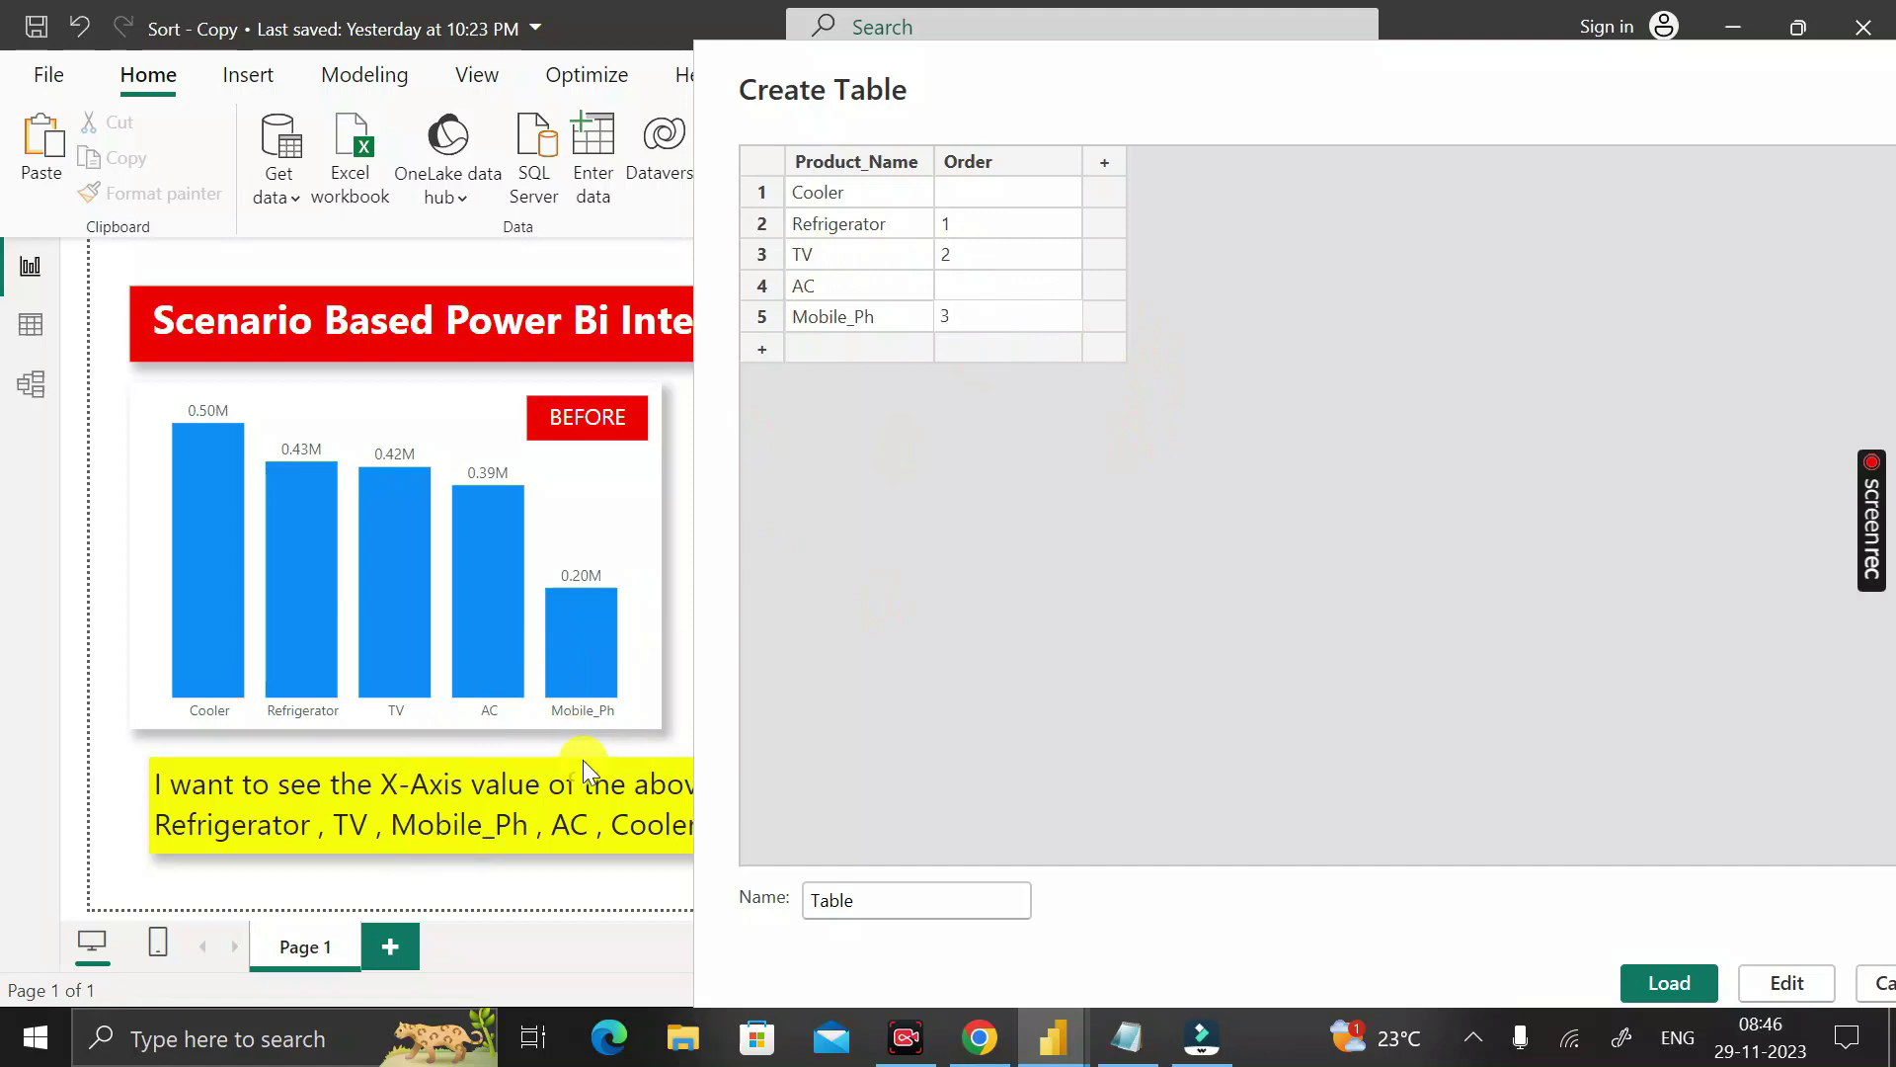
pyautogui.click(949, 285)
pyautogui.write('4')
pyautogui.click(953, 194)
pyautogui.write('5')
# Rename the table to Sort_Table and load it into the model.
pyautogui.moveTo(861, 895); pyautogui.dragTo(783, 893)
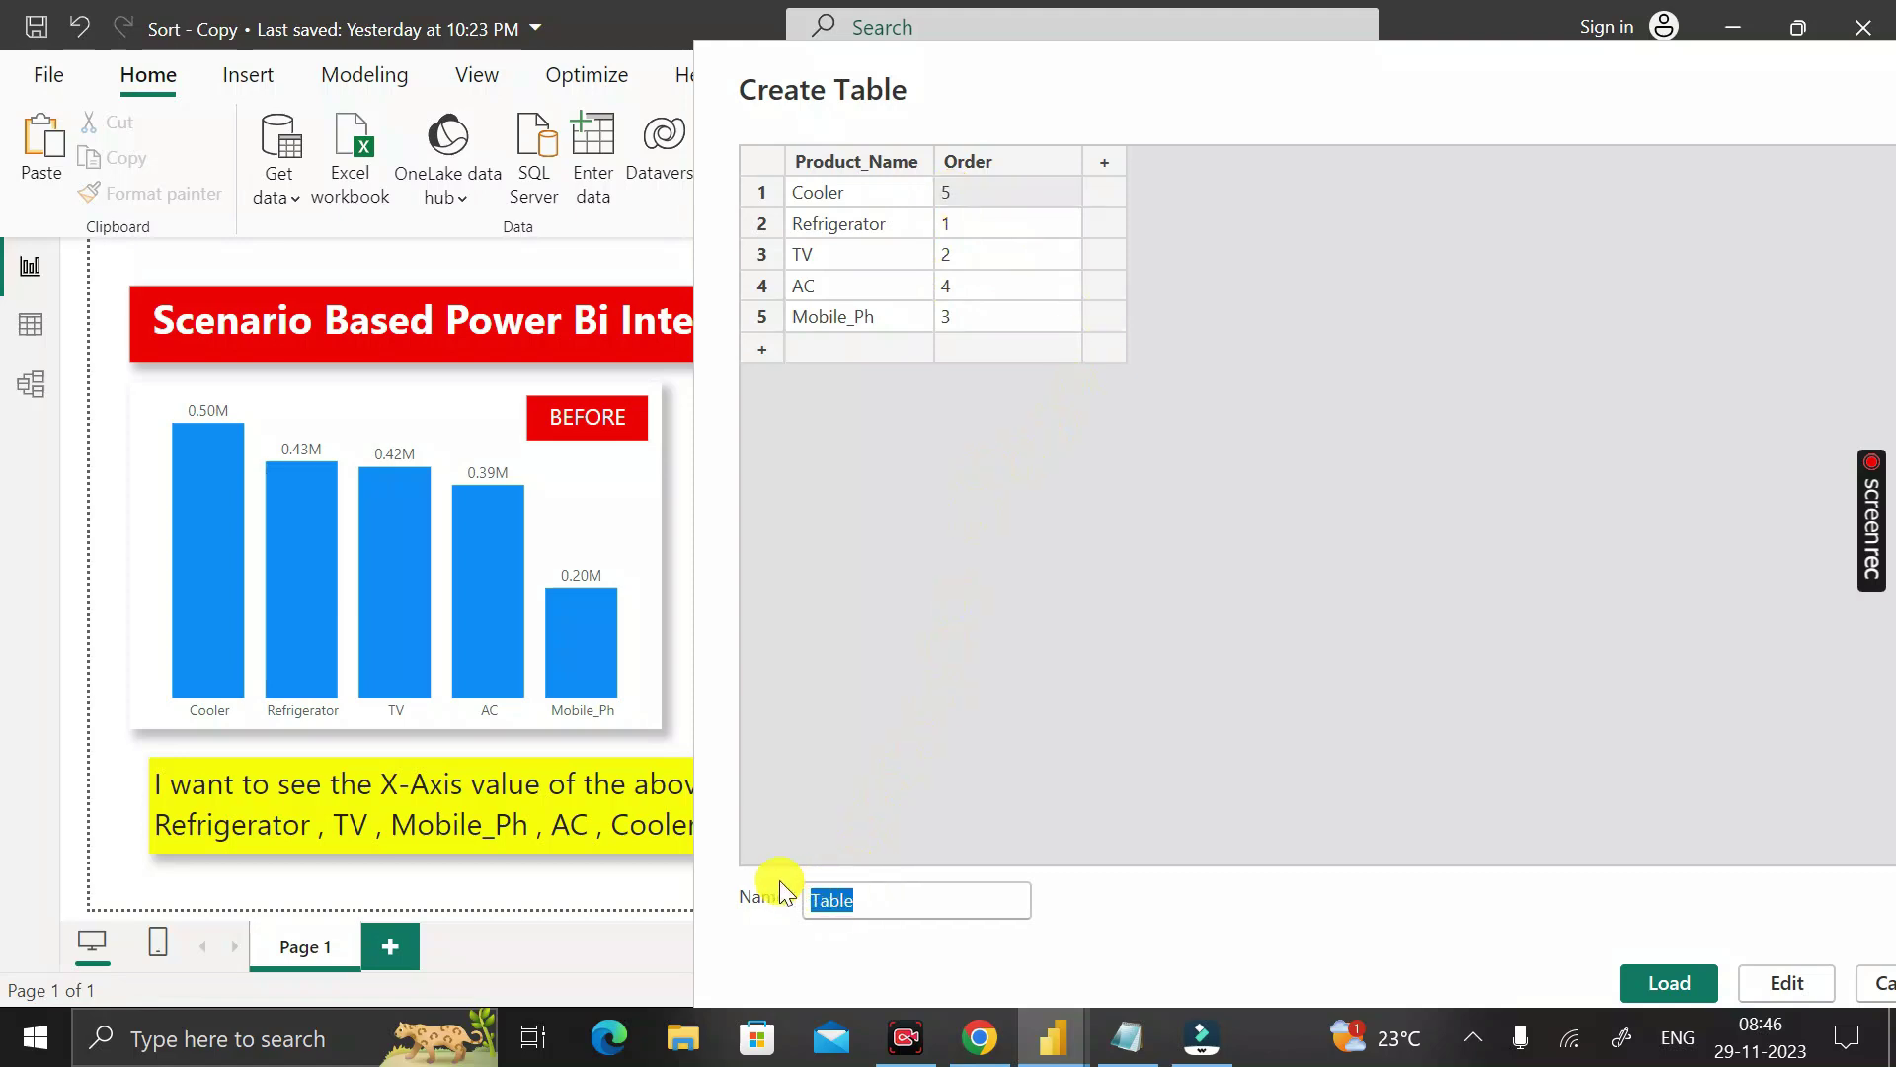
pyautogui.write('So')
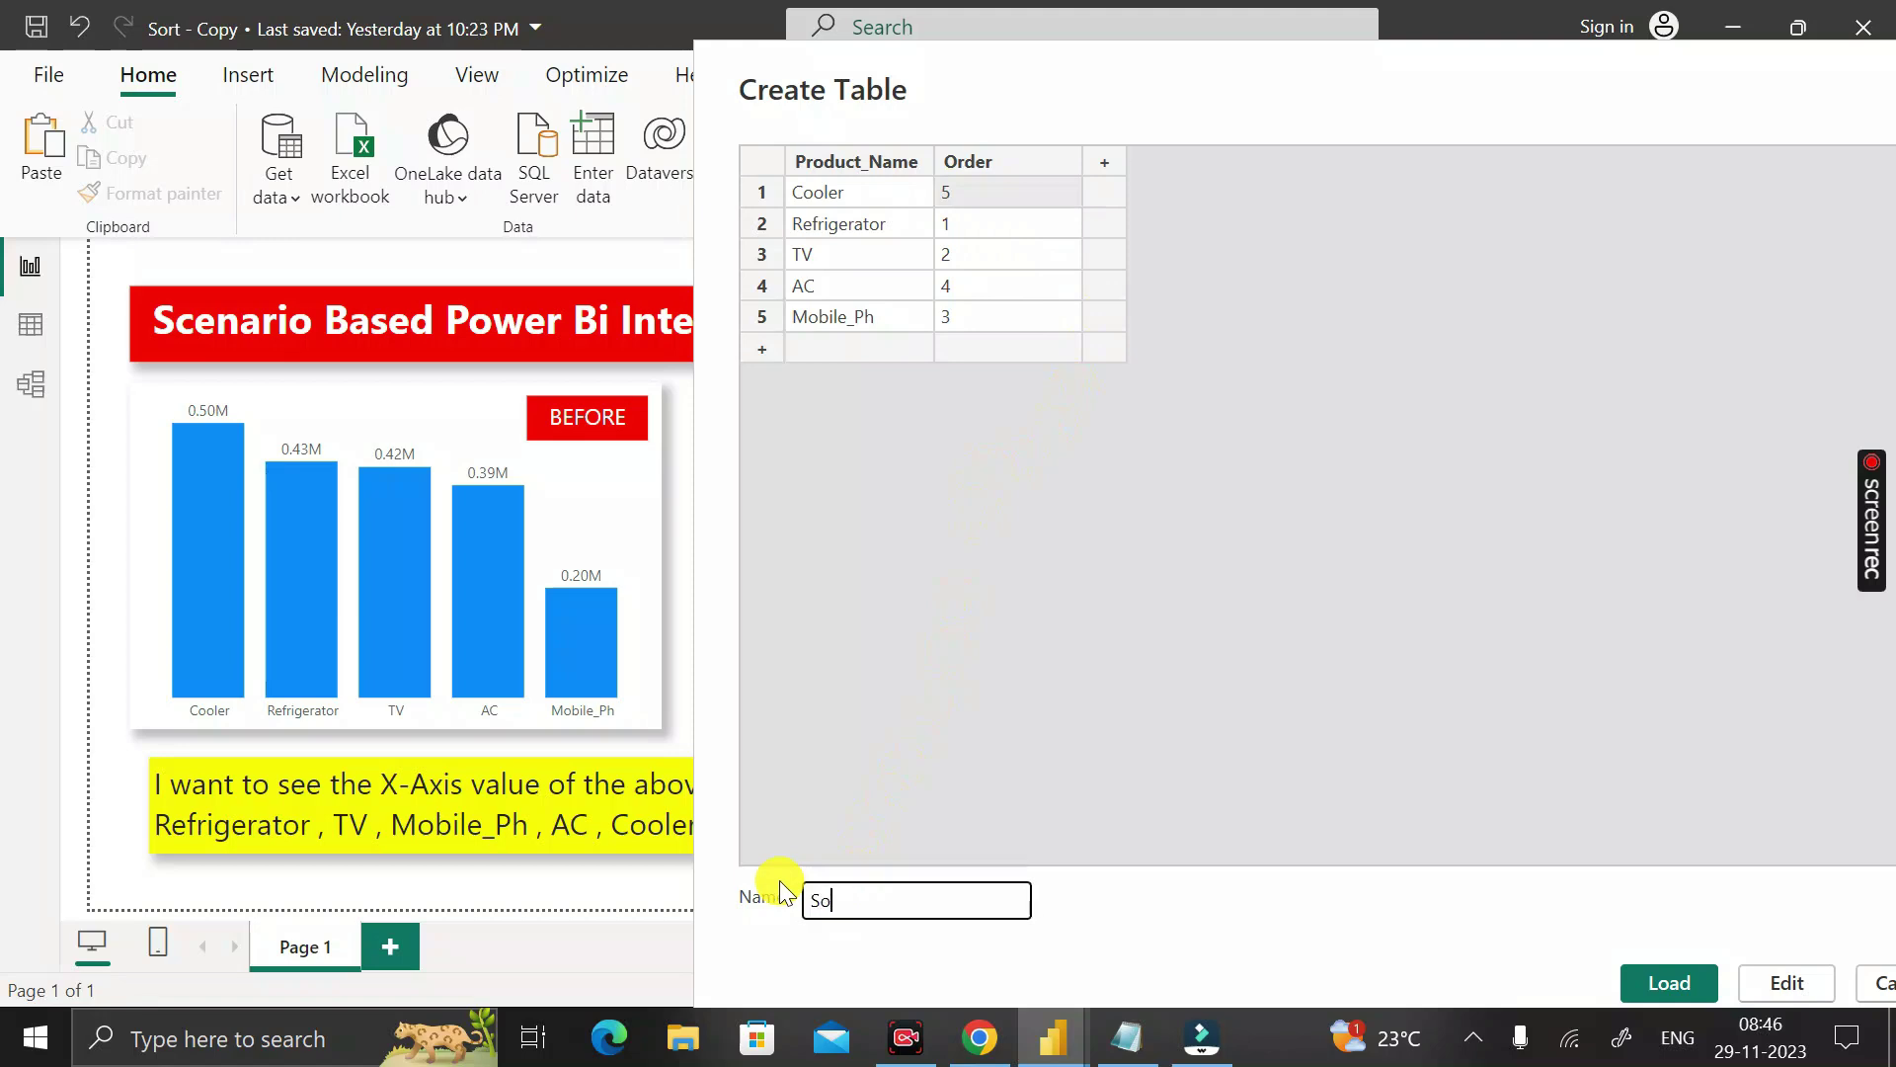
pyautogui.write('rt_Table')
pyautogui.moveTo(1283, 89); pyautogui.dragTo(1205, 52)
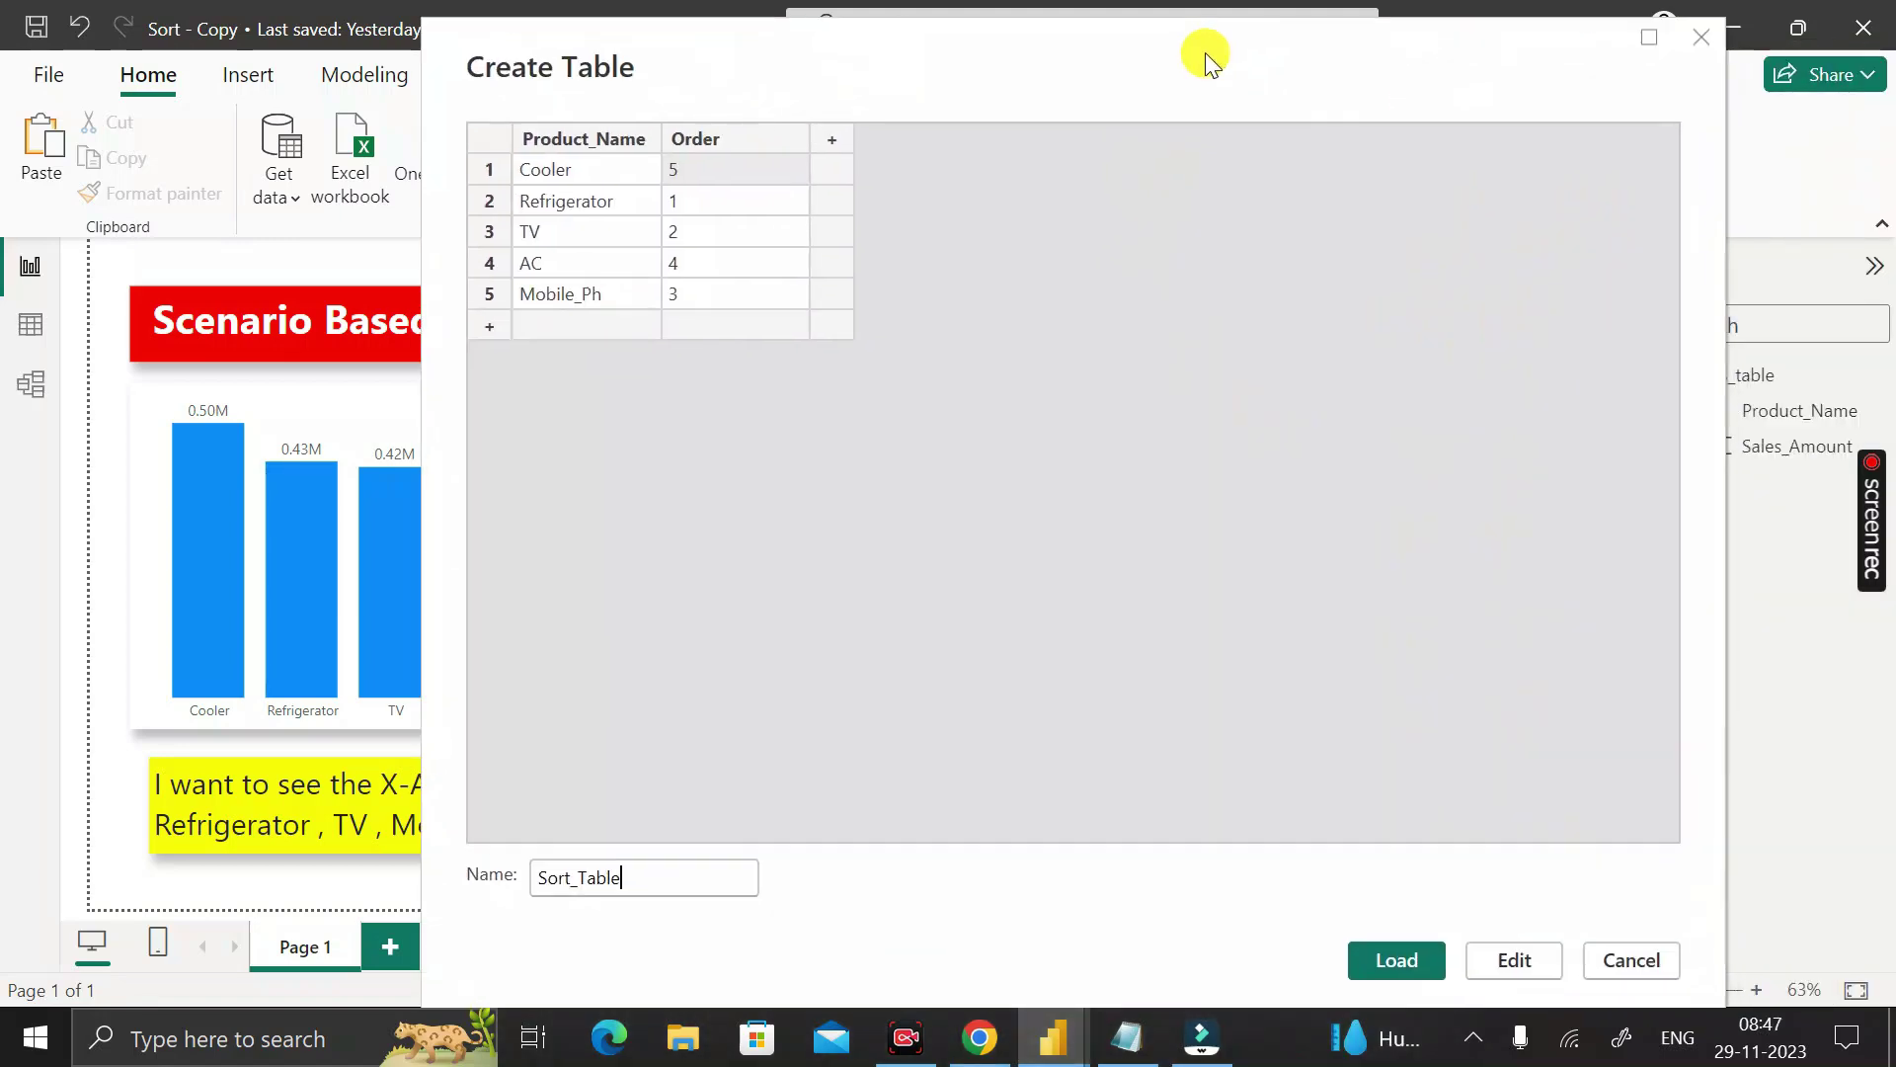
pyautogui.click(1406, 962)
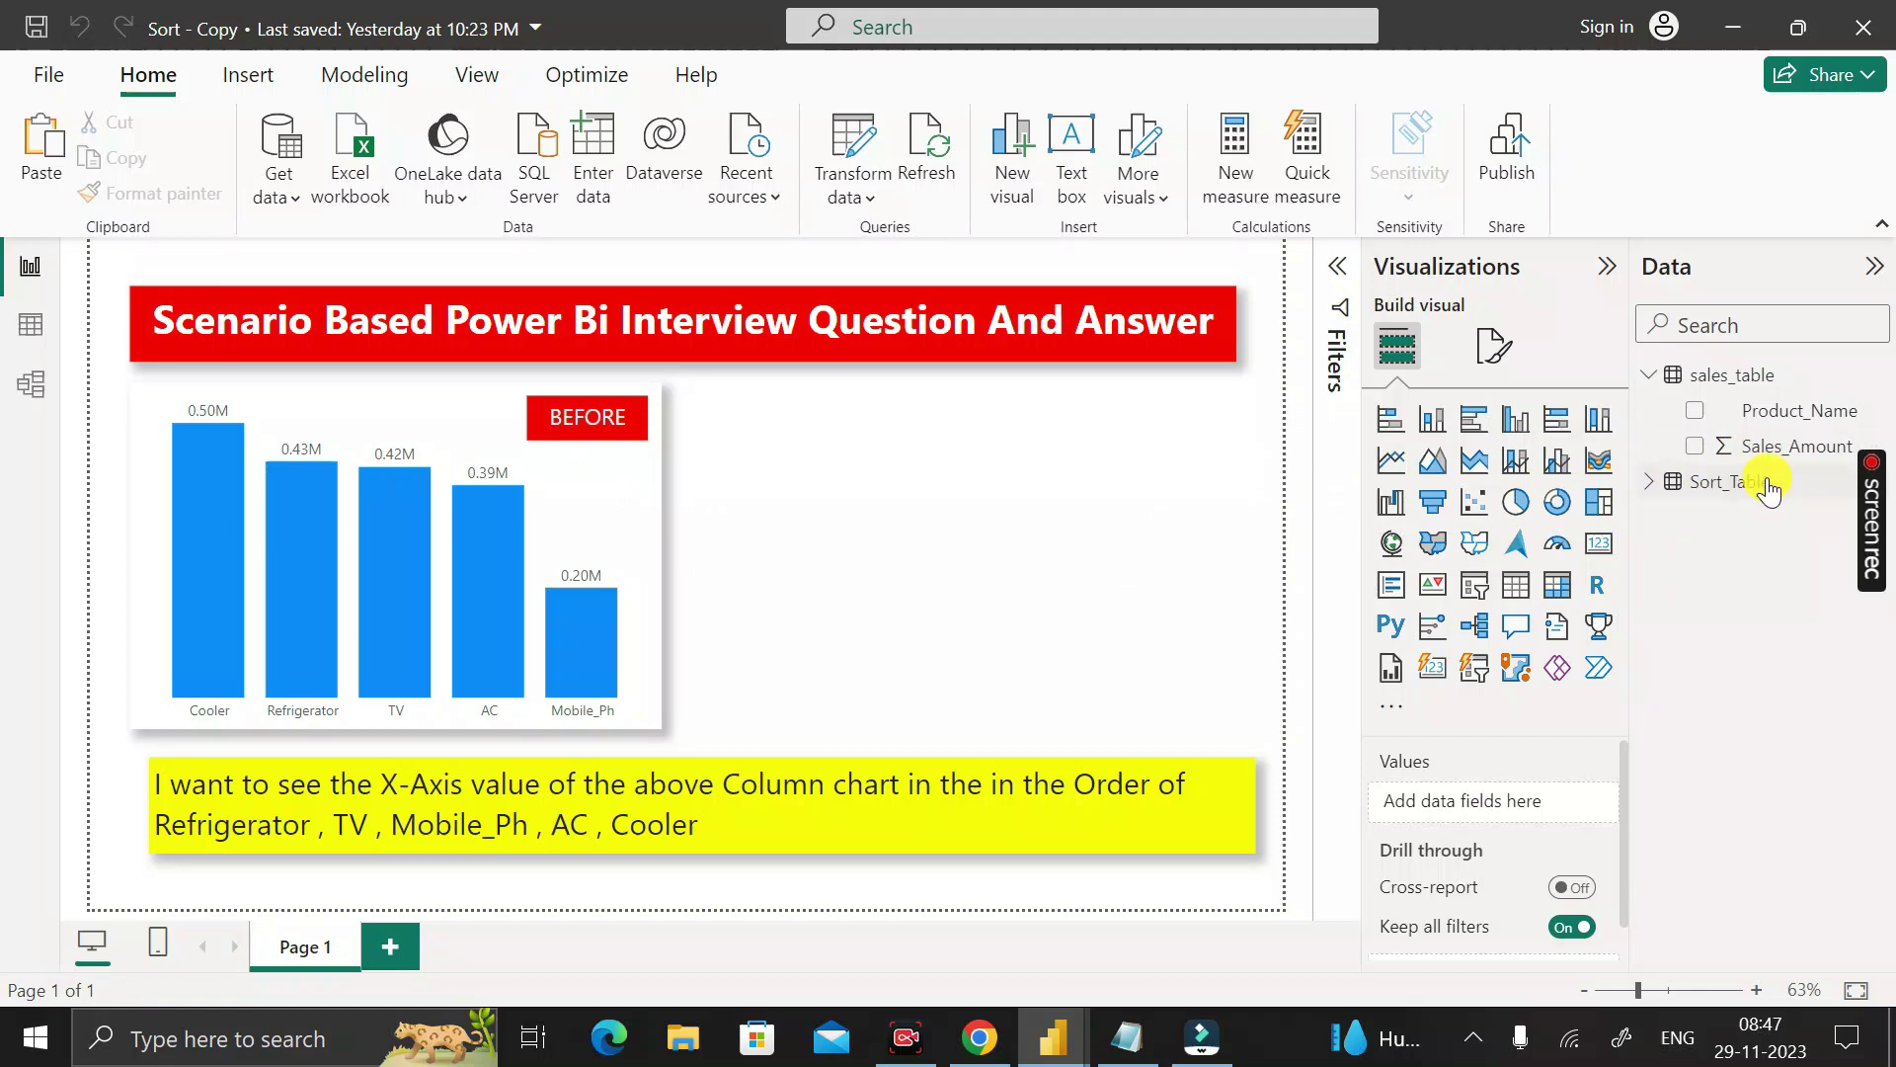
# Check Sort_Table's Product_Name relationship to sales_table in Model view, then return to the report.
pyautogui.click(1649, 485)
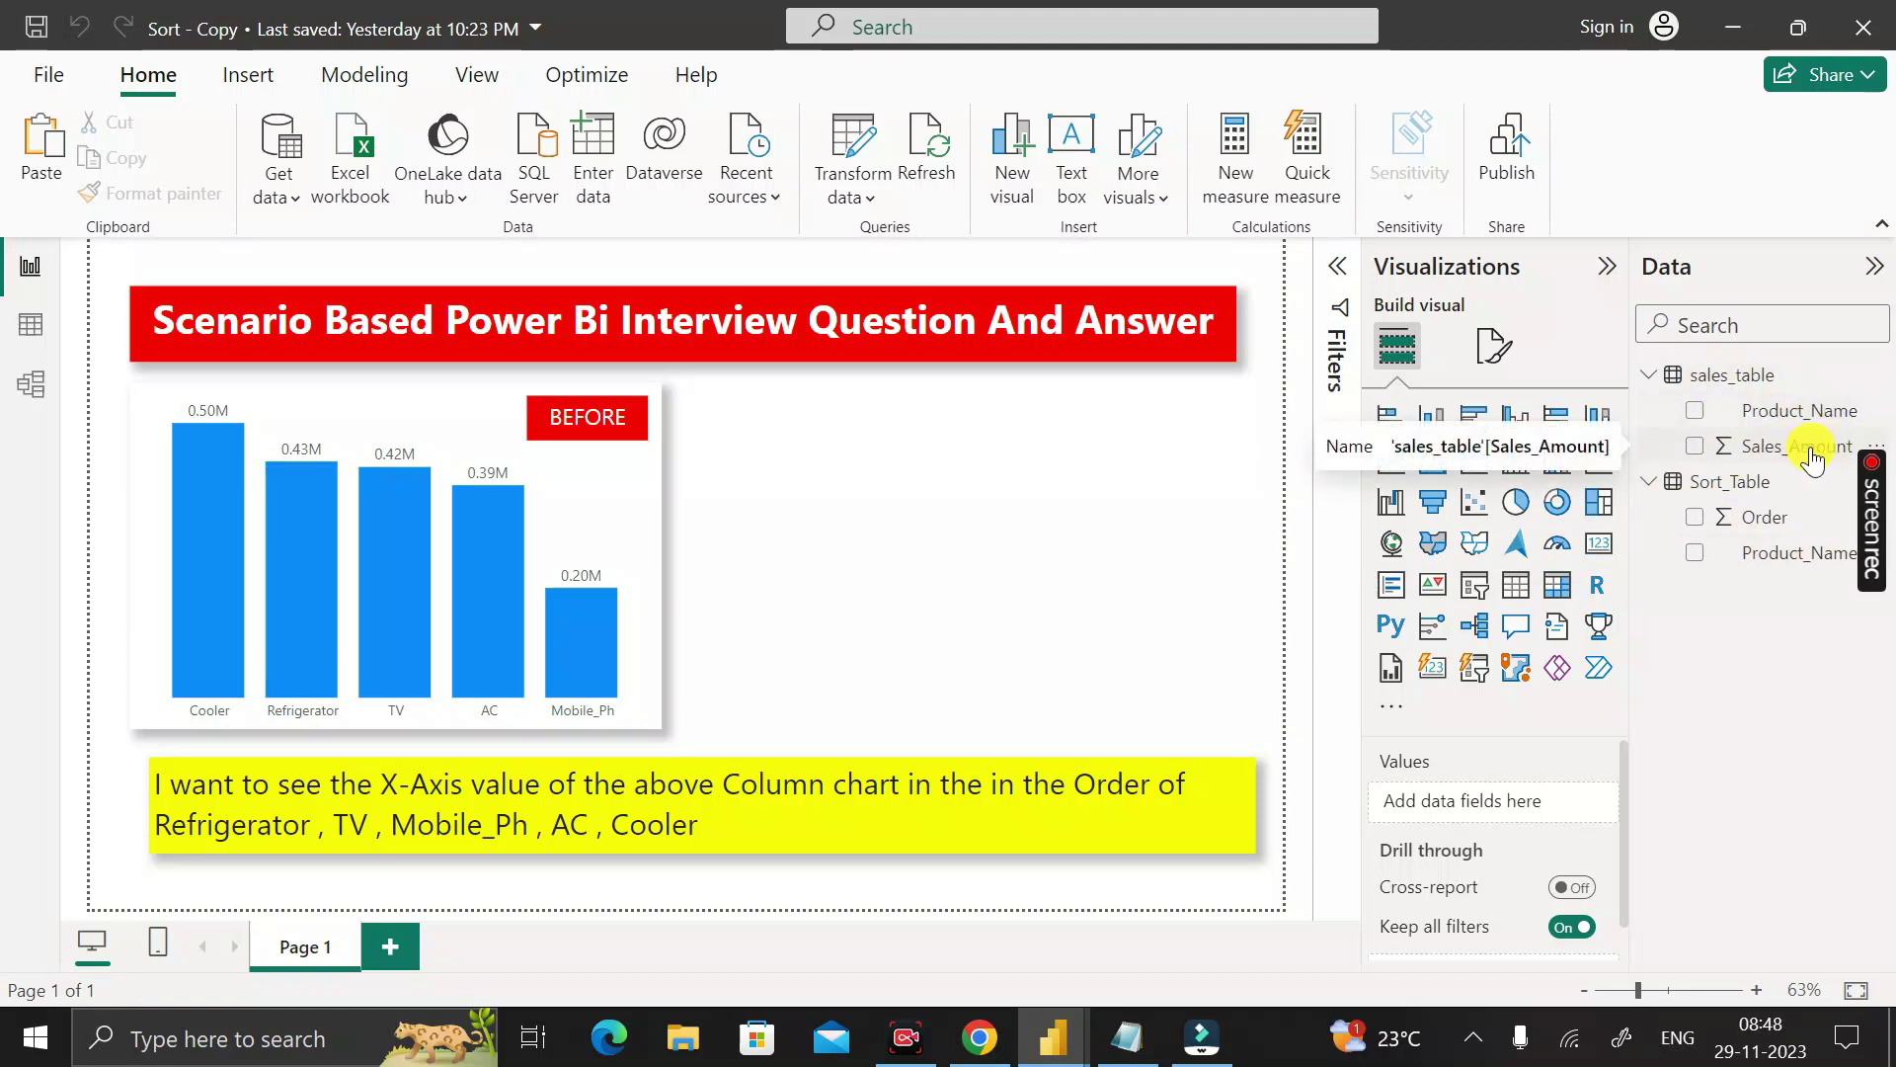
pyautogui.click(26, 385)
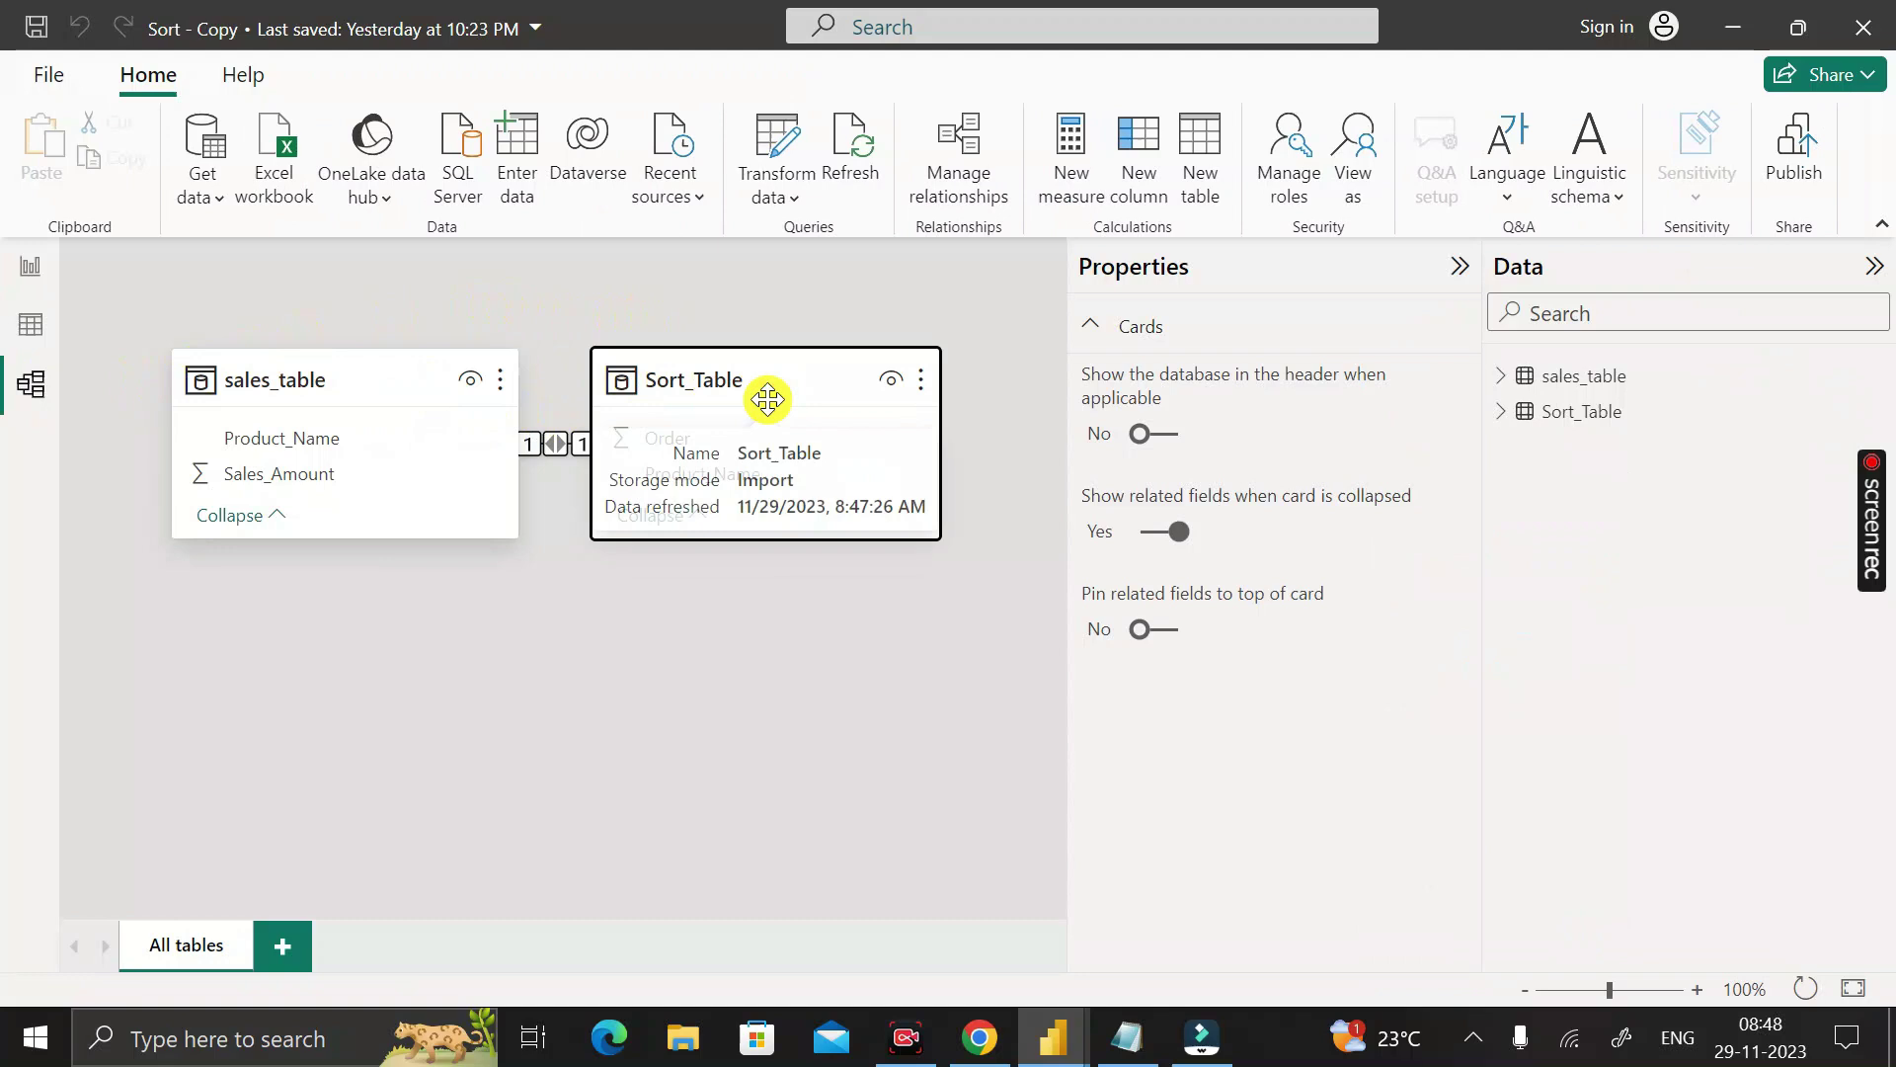
pyautogui.moveTo(783, 502); pyautogui.dragTo(797, 560)
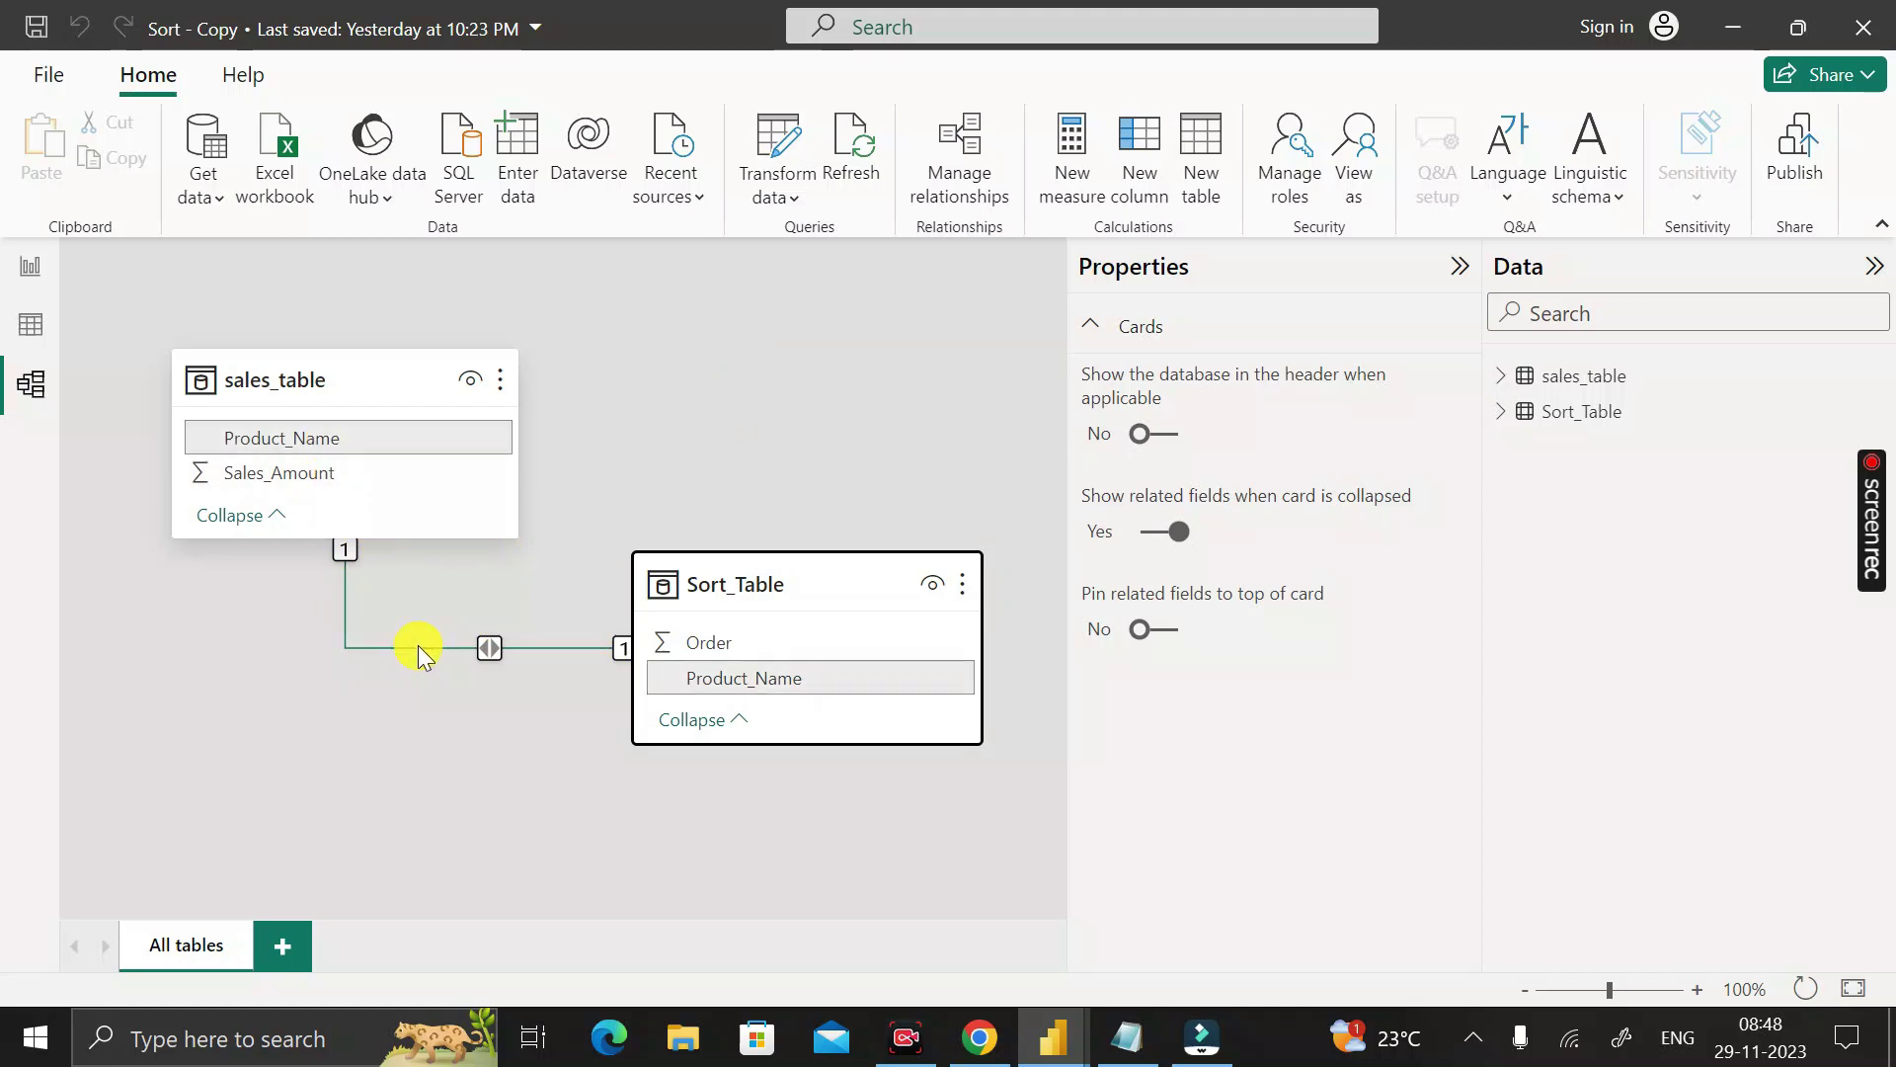
pyautogui.click(27, 267)
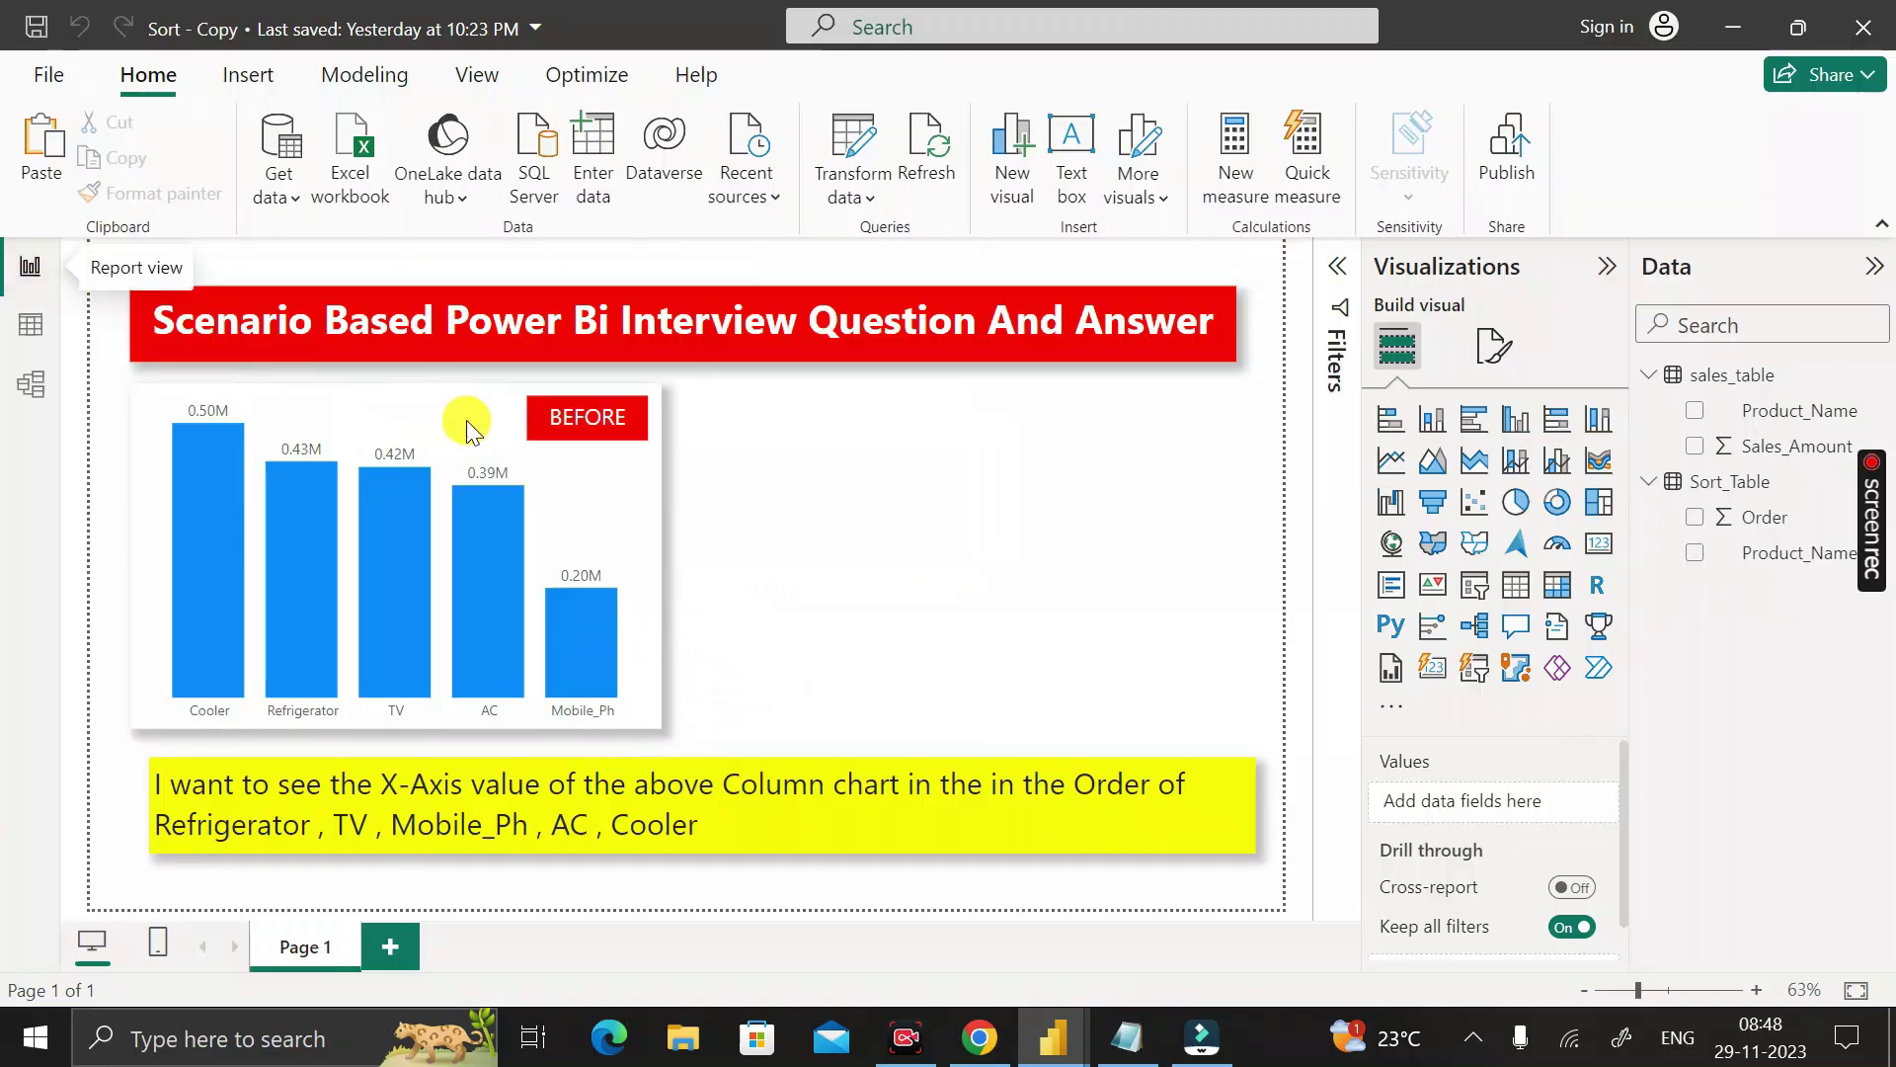
# Duplicate the column chart to the right of the original and remove the copy's Product_Name X-axis field.
pyautogui.click(642, 550)
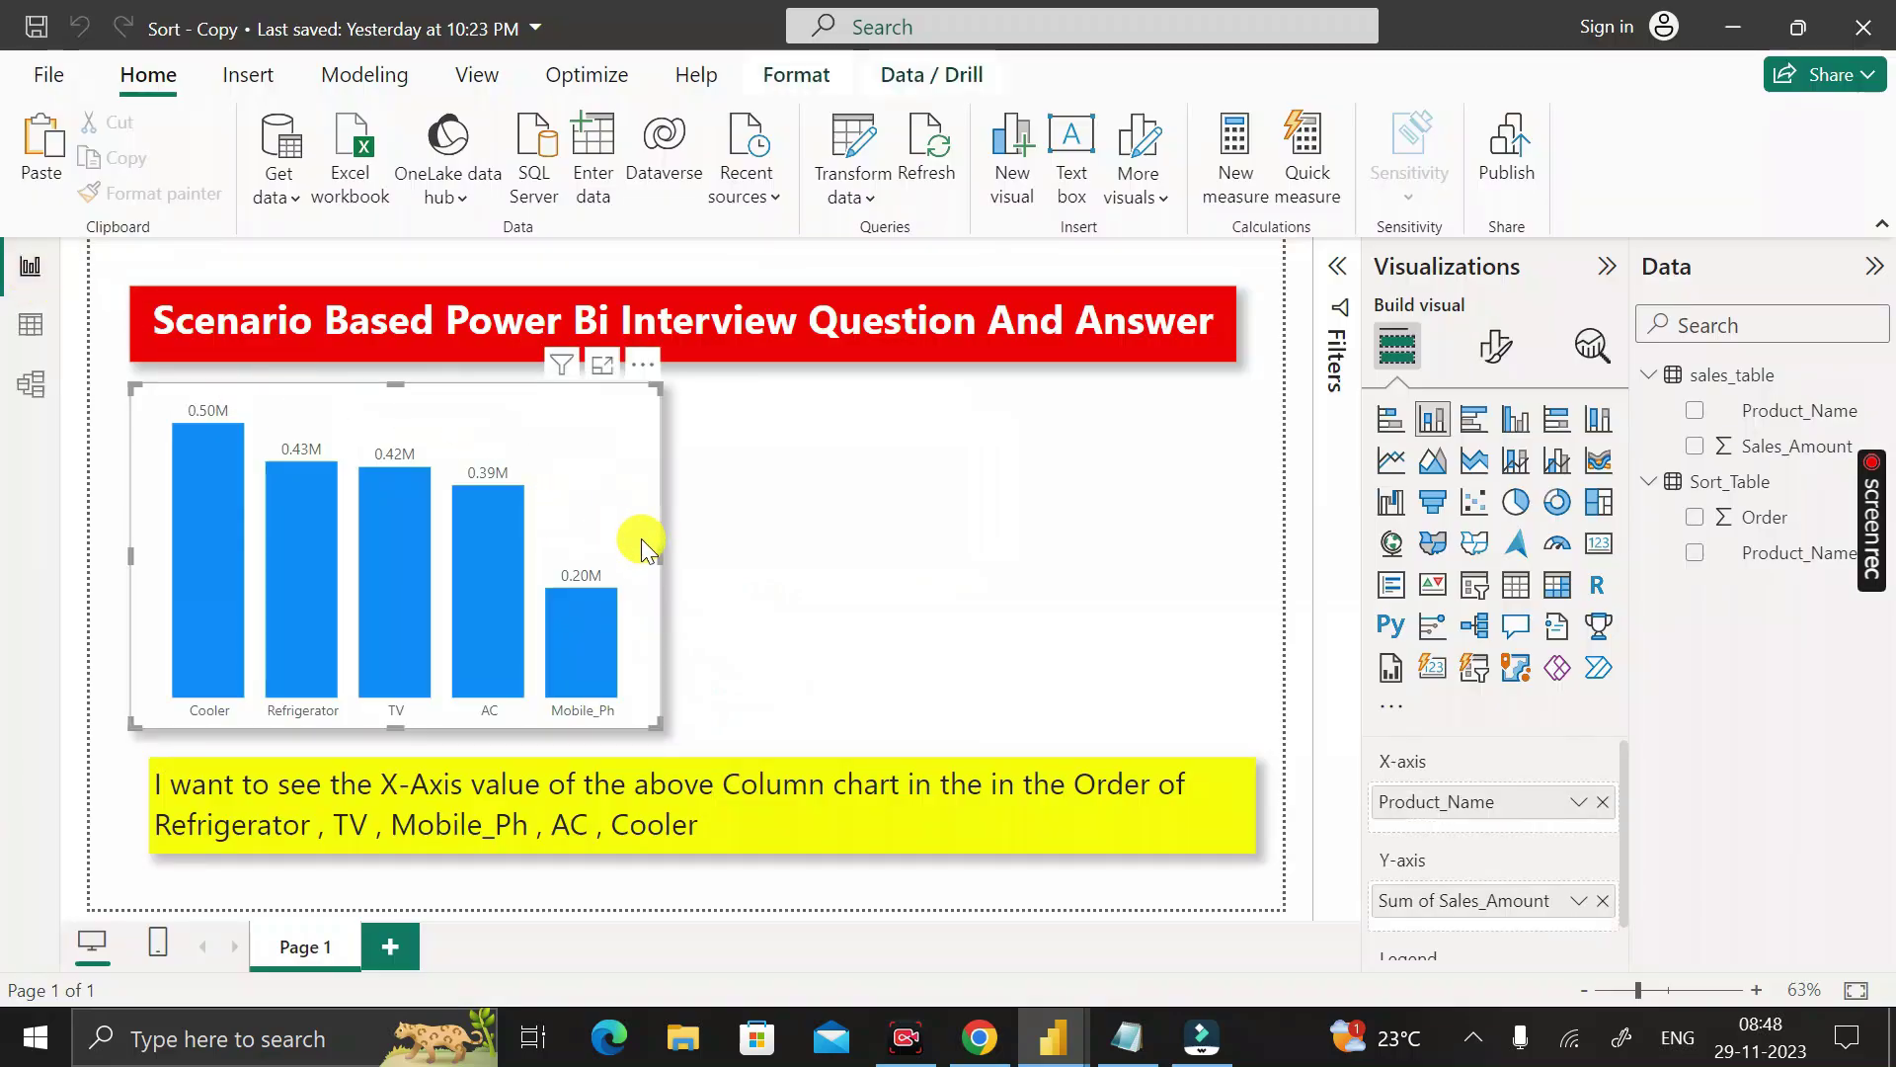
pyautogui.click(933, 563)
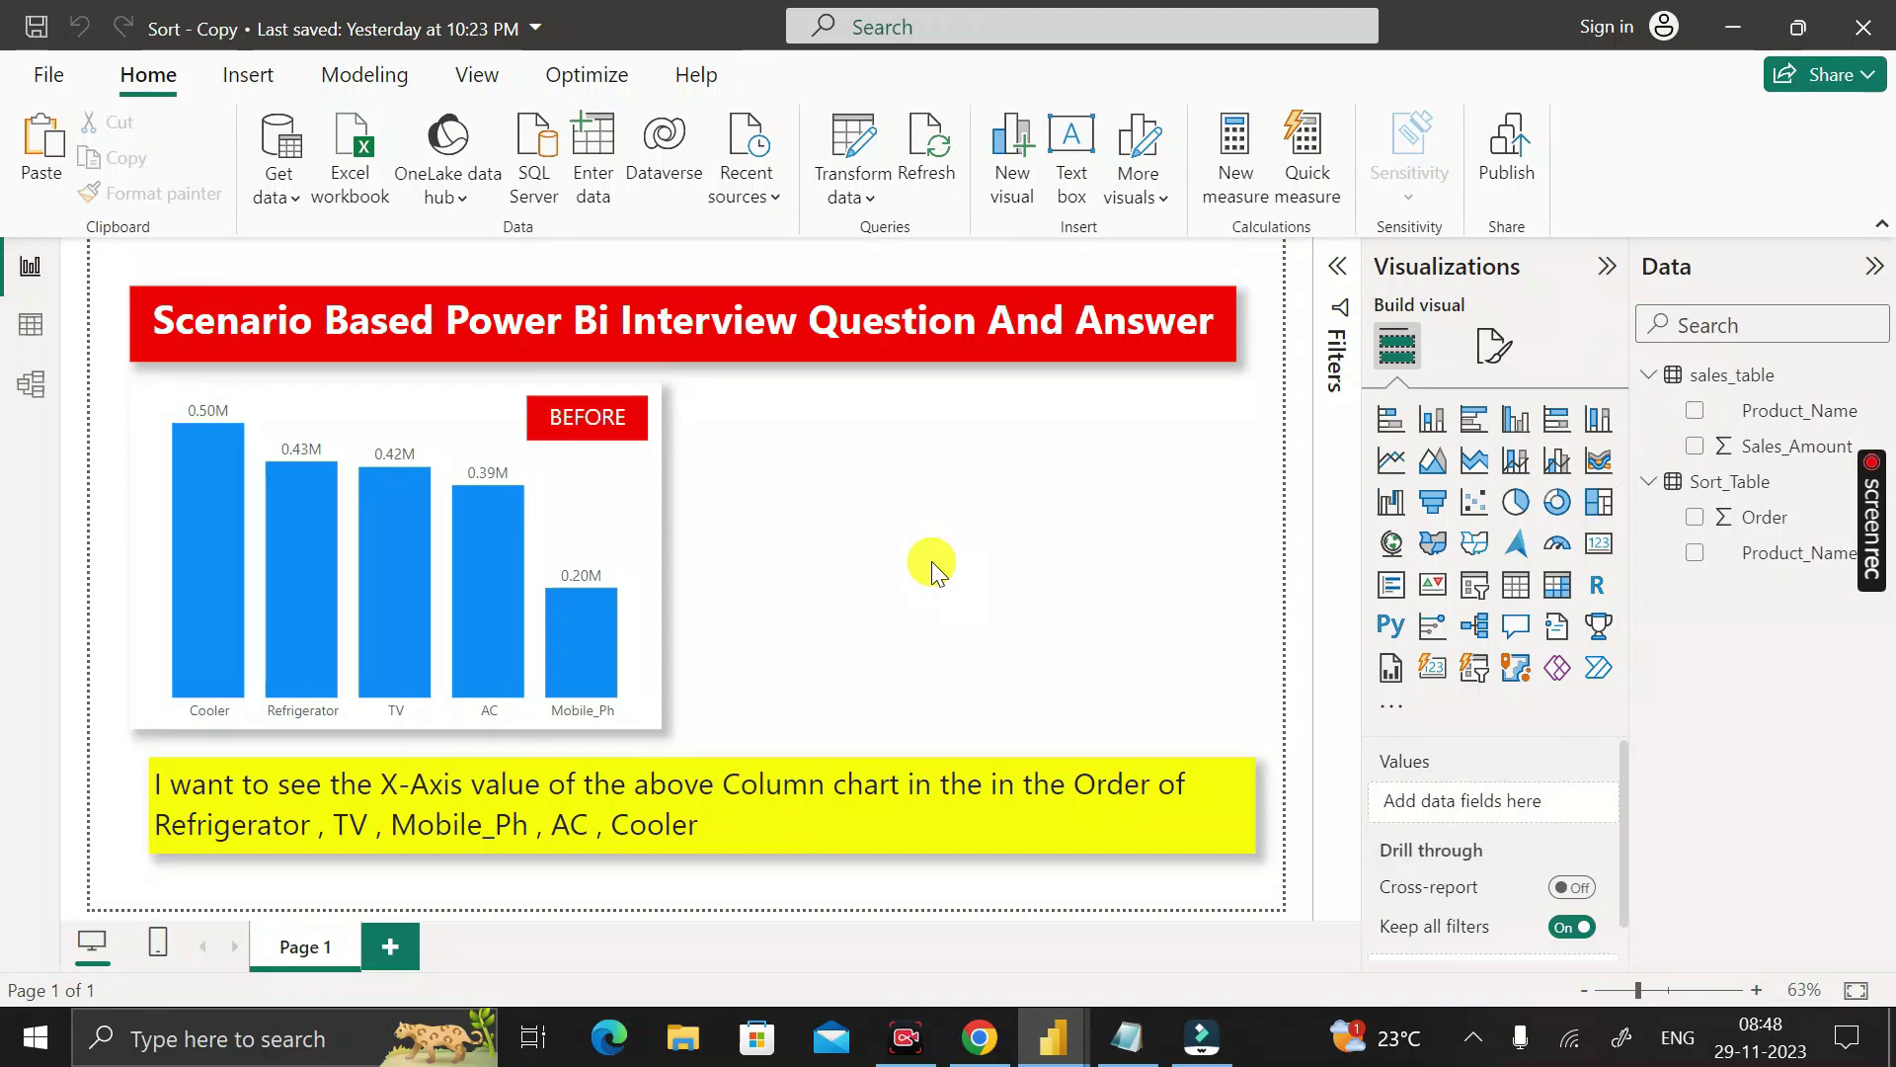
pyautogui.click(619, 419)
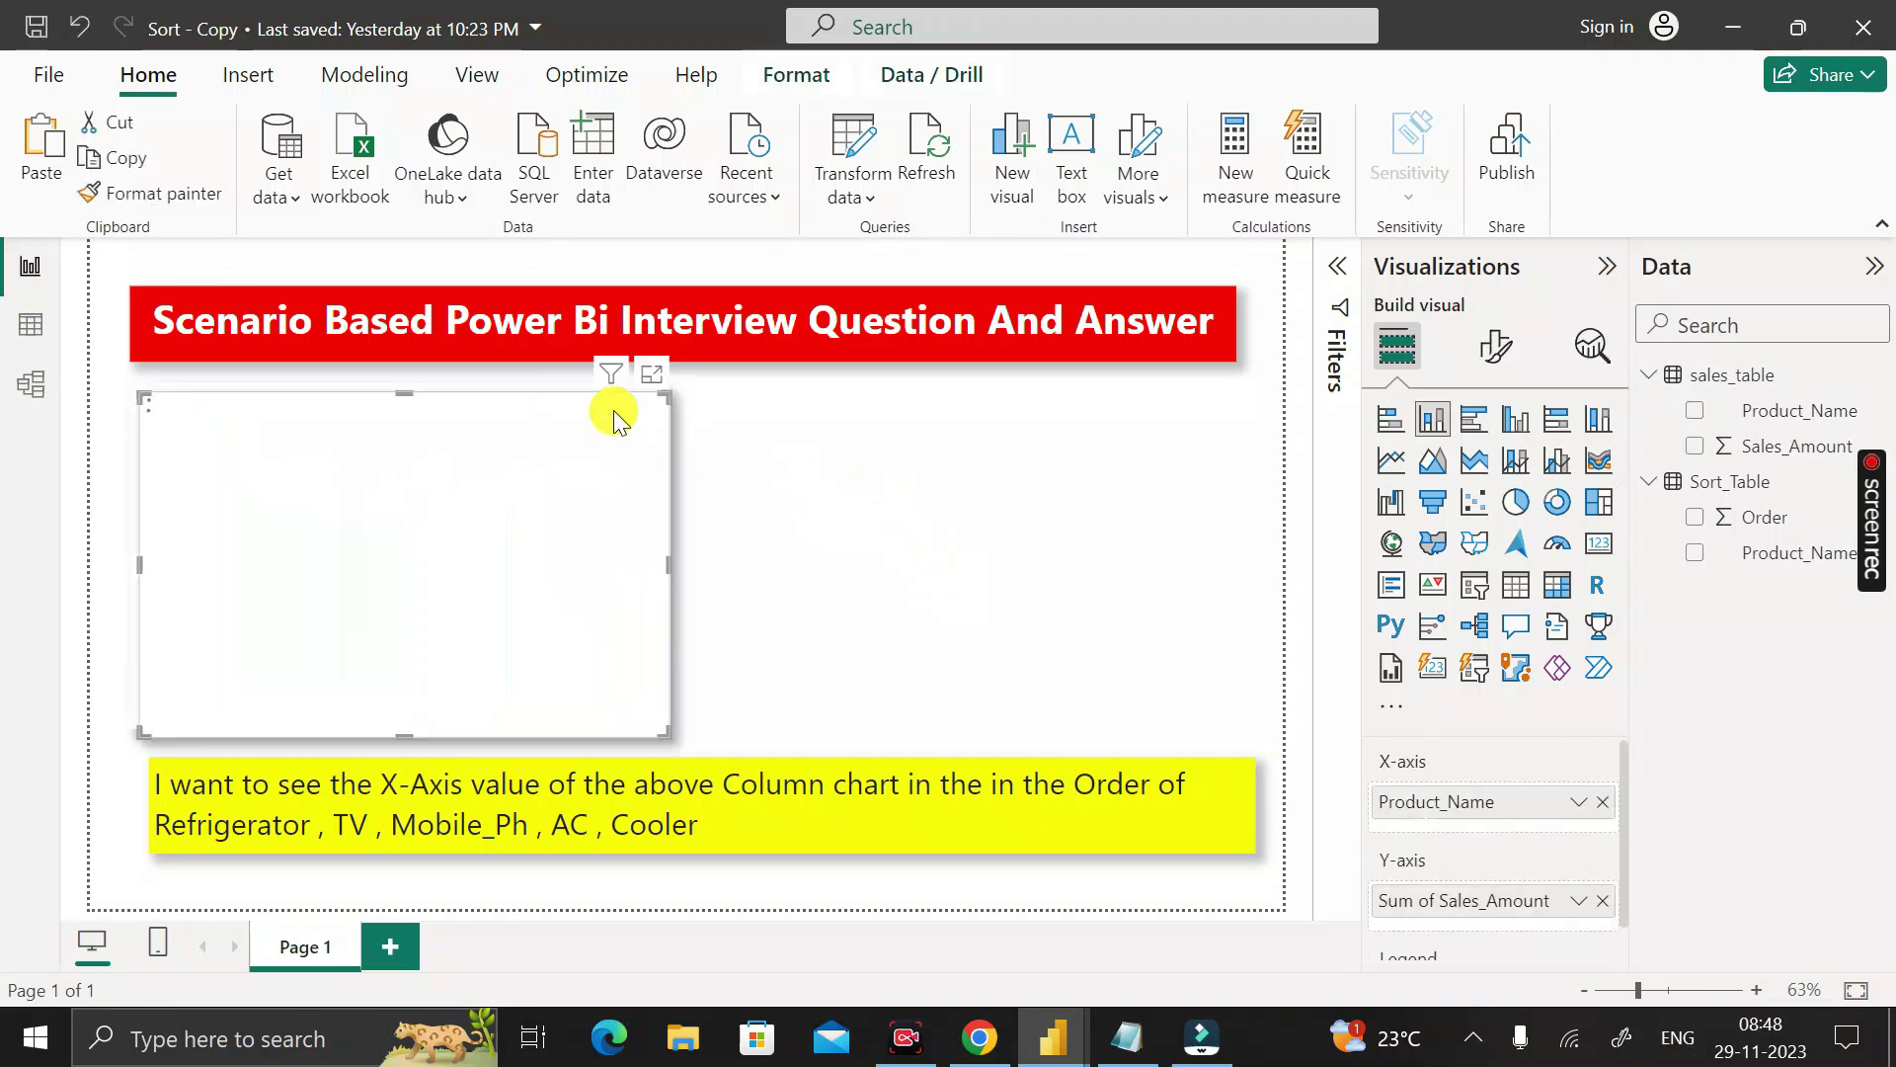
pyautogui.moveTo(652, 385); pyautogui.dragTo(1200, 387)
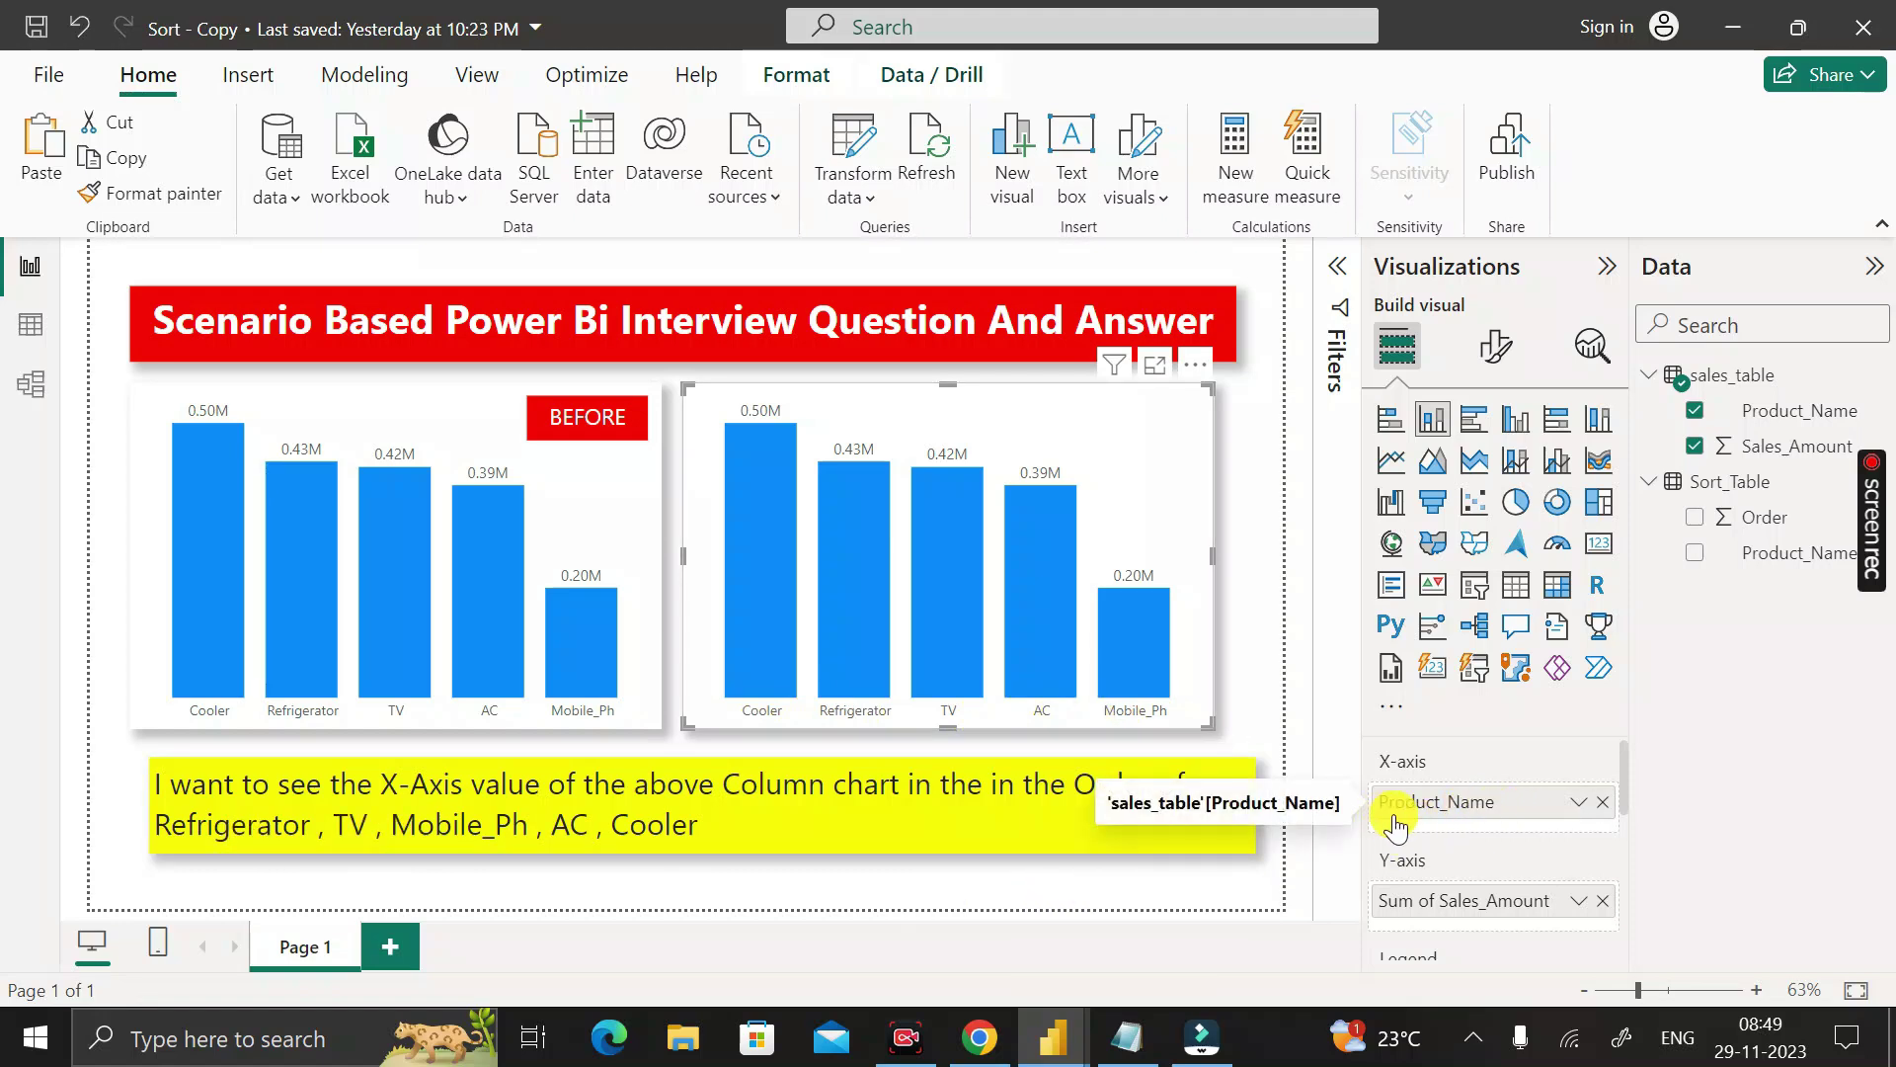
pyautogui.click(1602, 804)
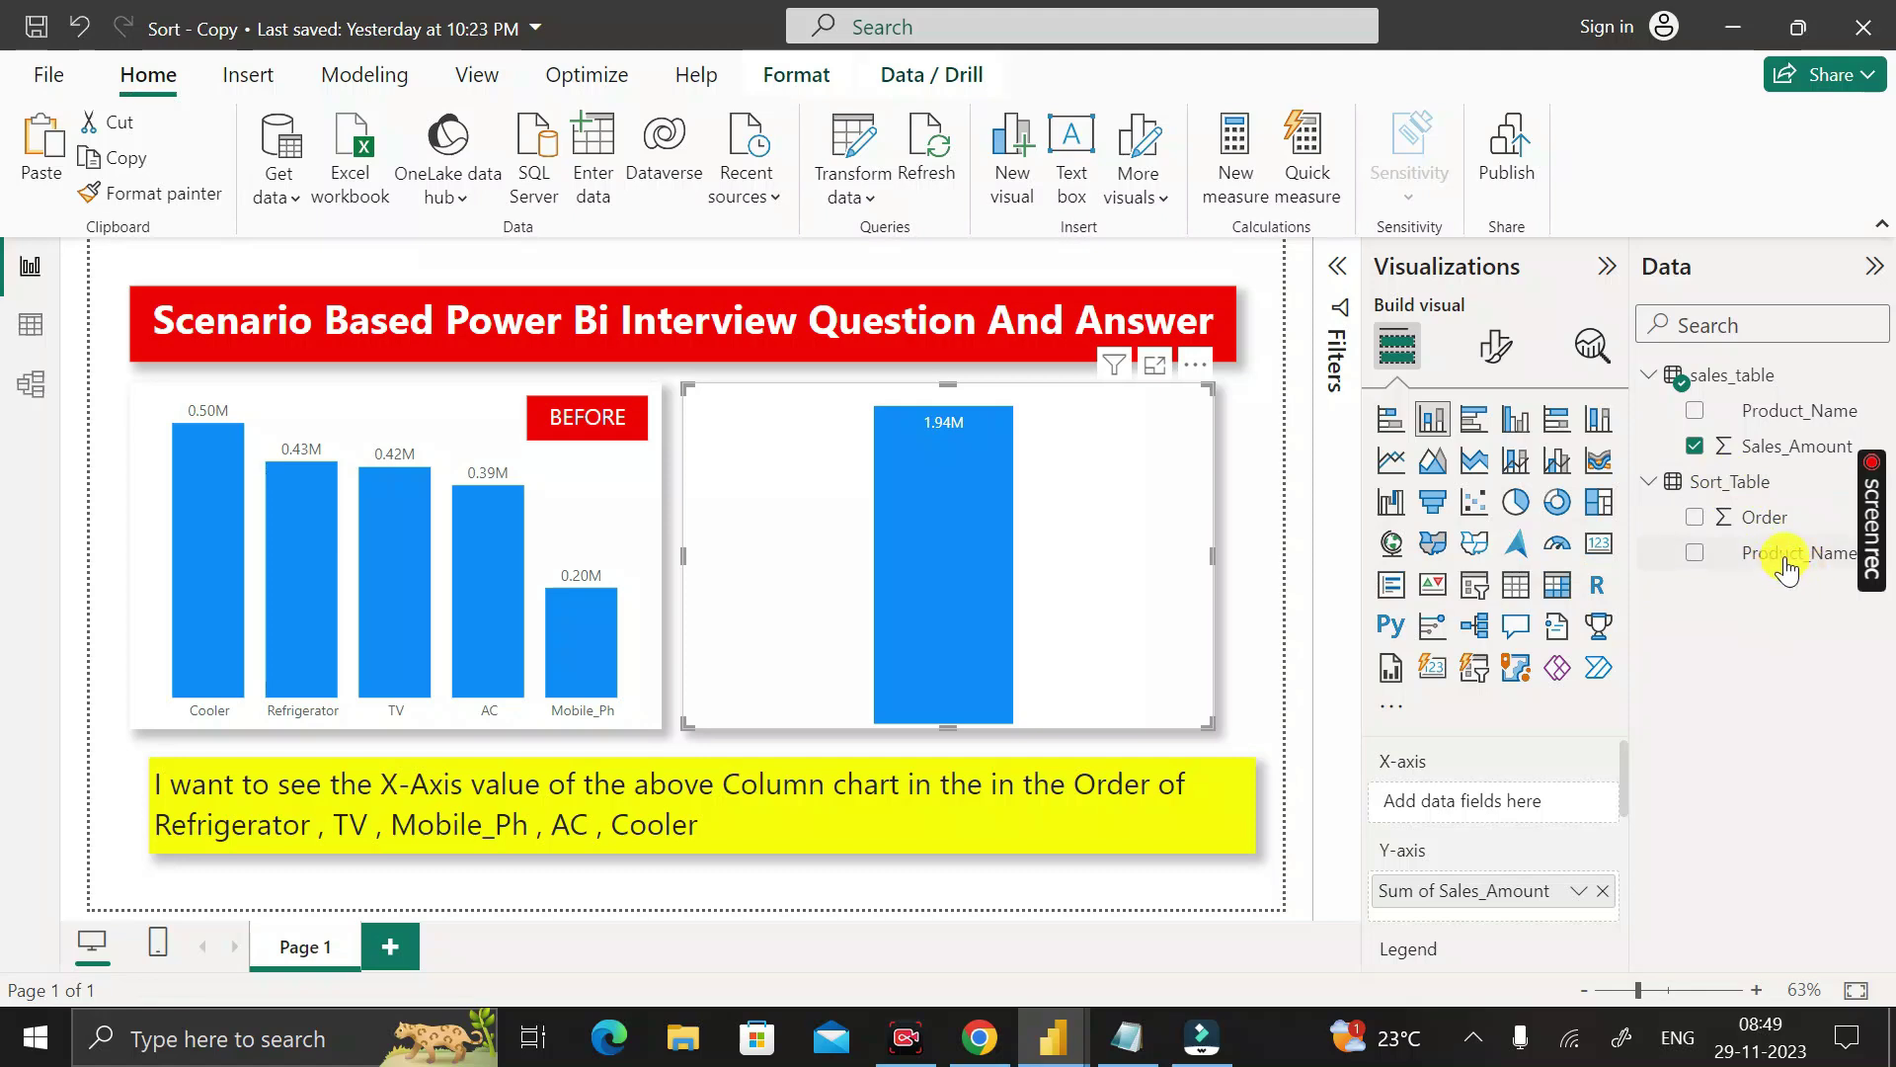
# Put Sort_Table's Product_Name on the copy's X-axis and select that field for column settings.
pyautogui.moveTo(1795, 565); pyautogui.dragTo(1525, 802)
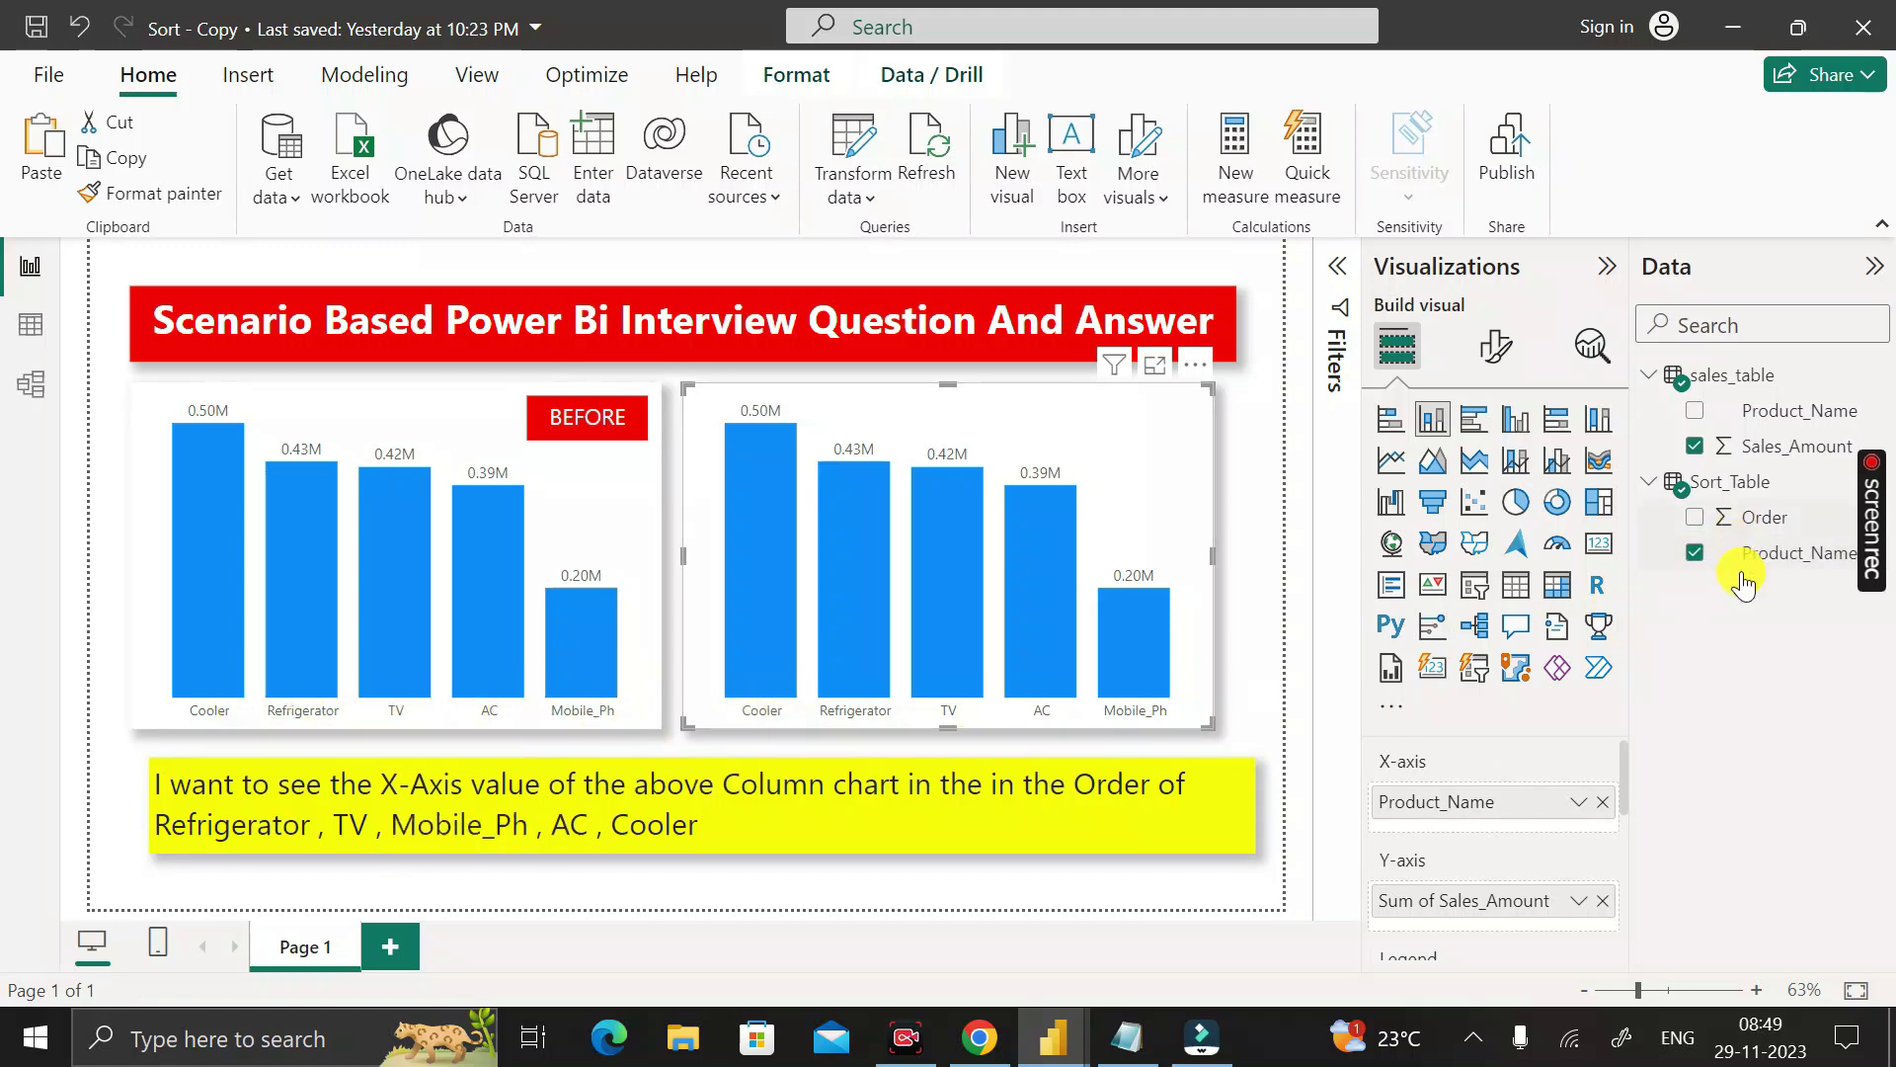
pyautogui.click(1785, 559)
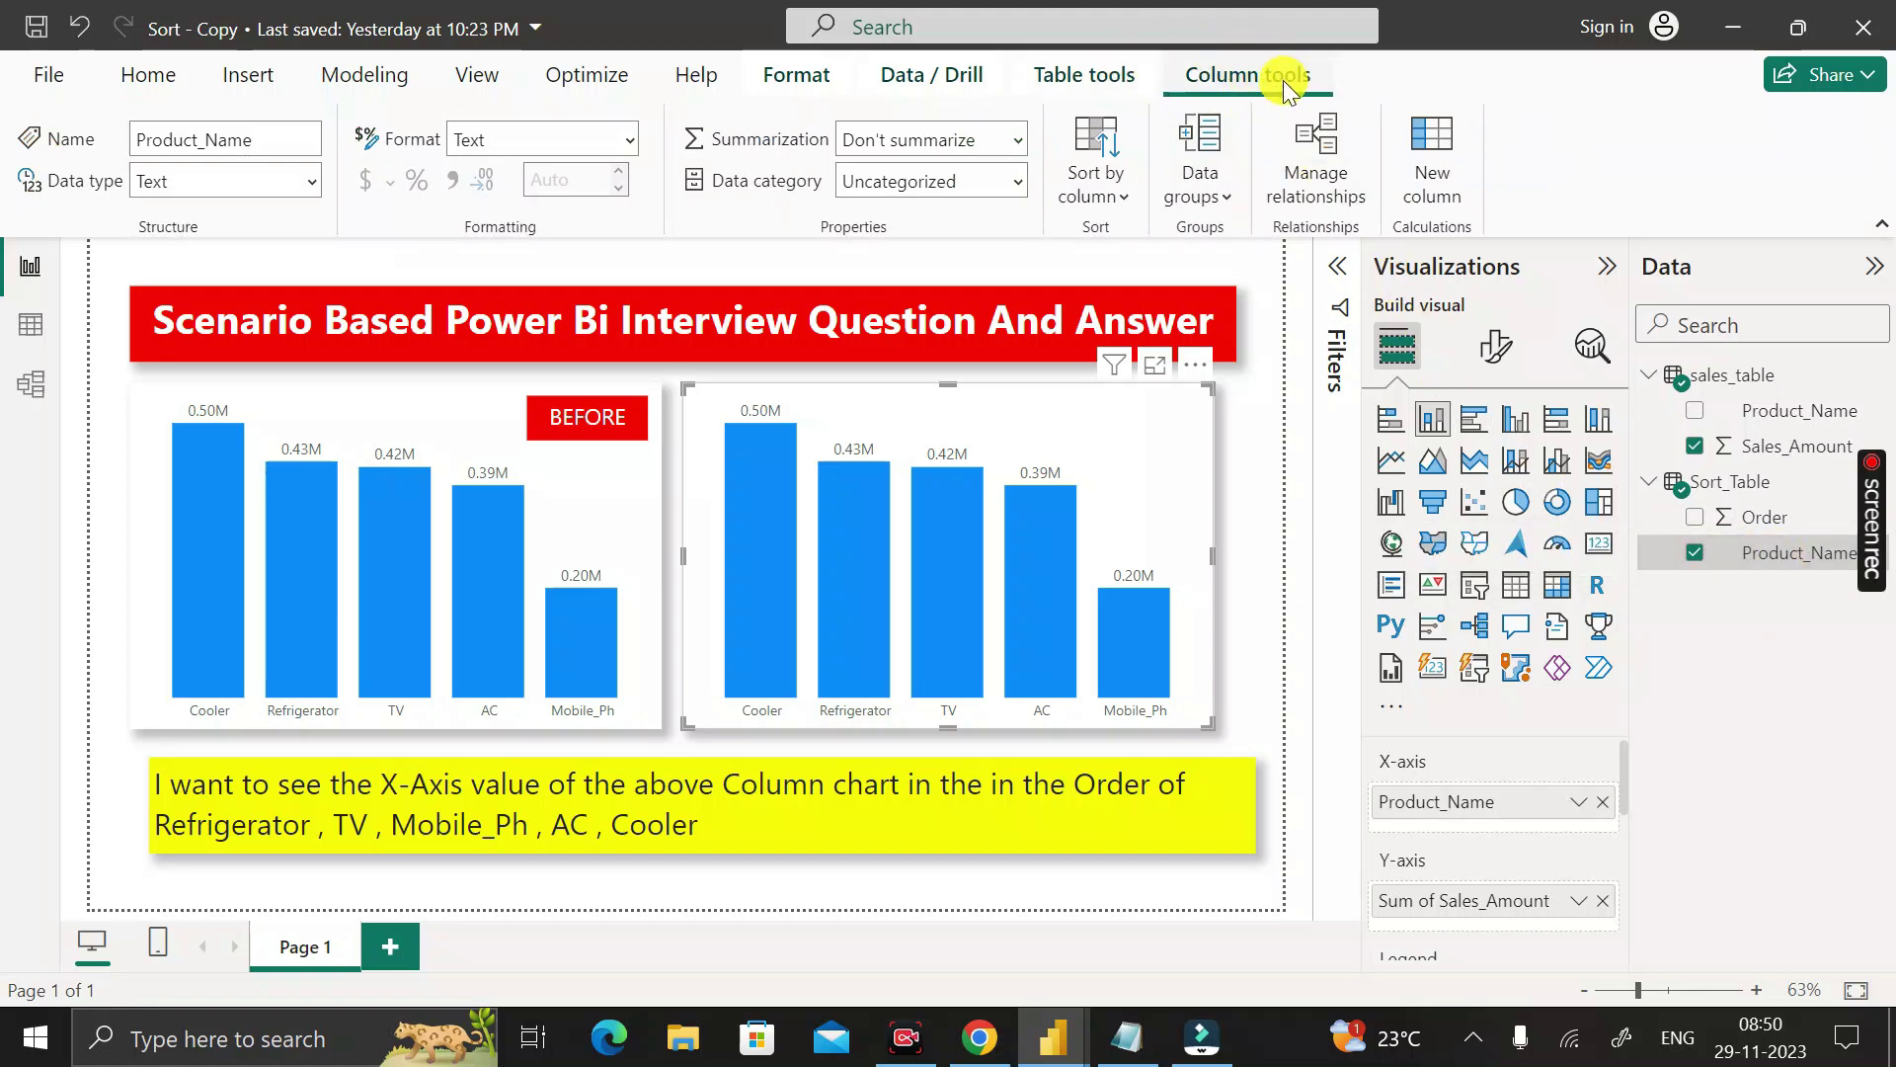
pyautogui.click(1129, 200)
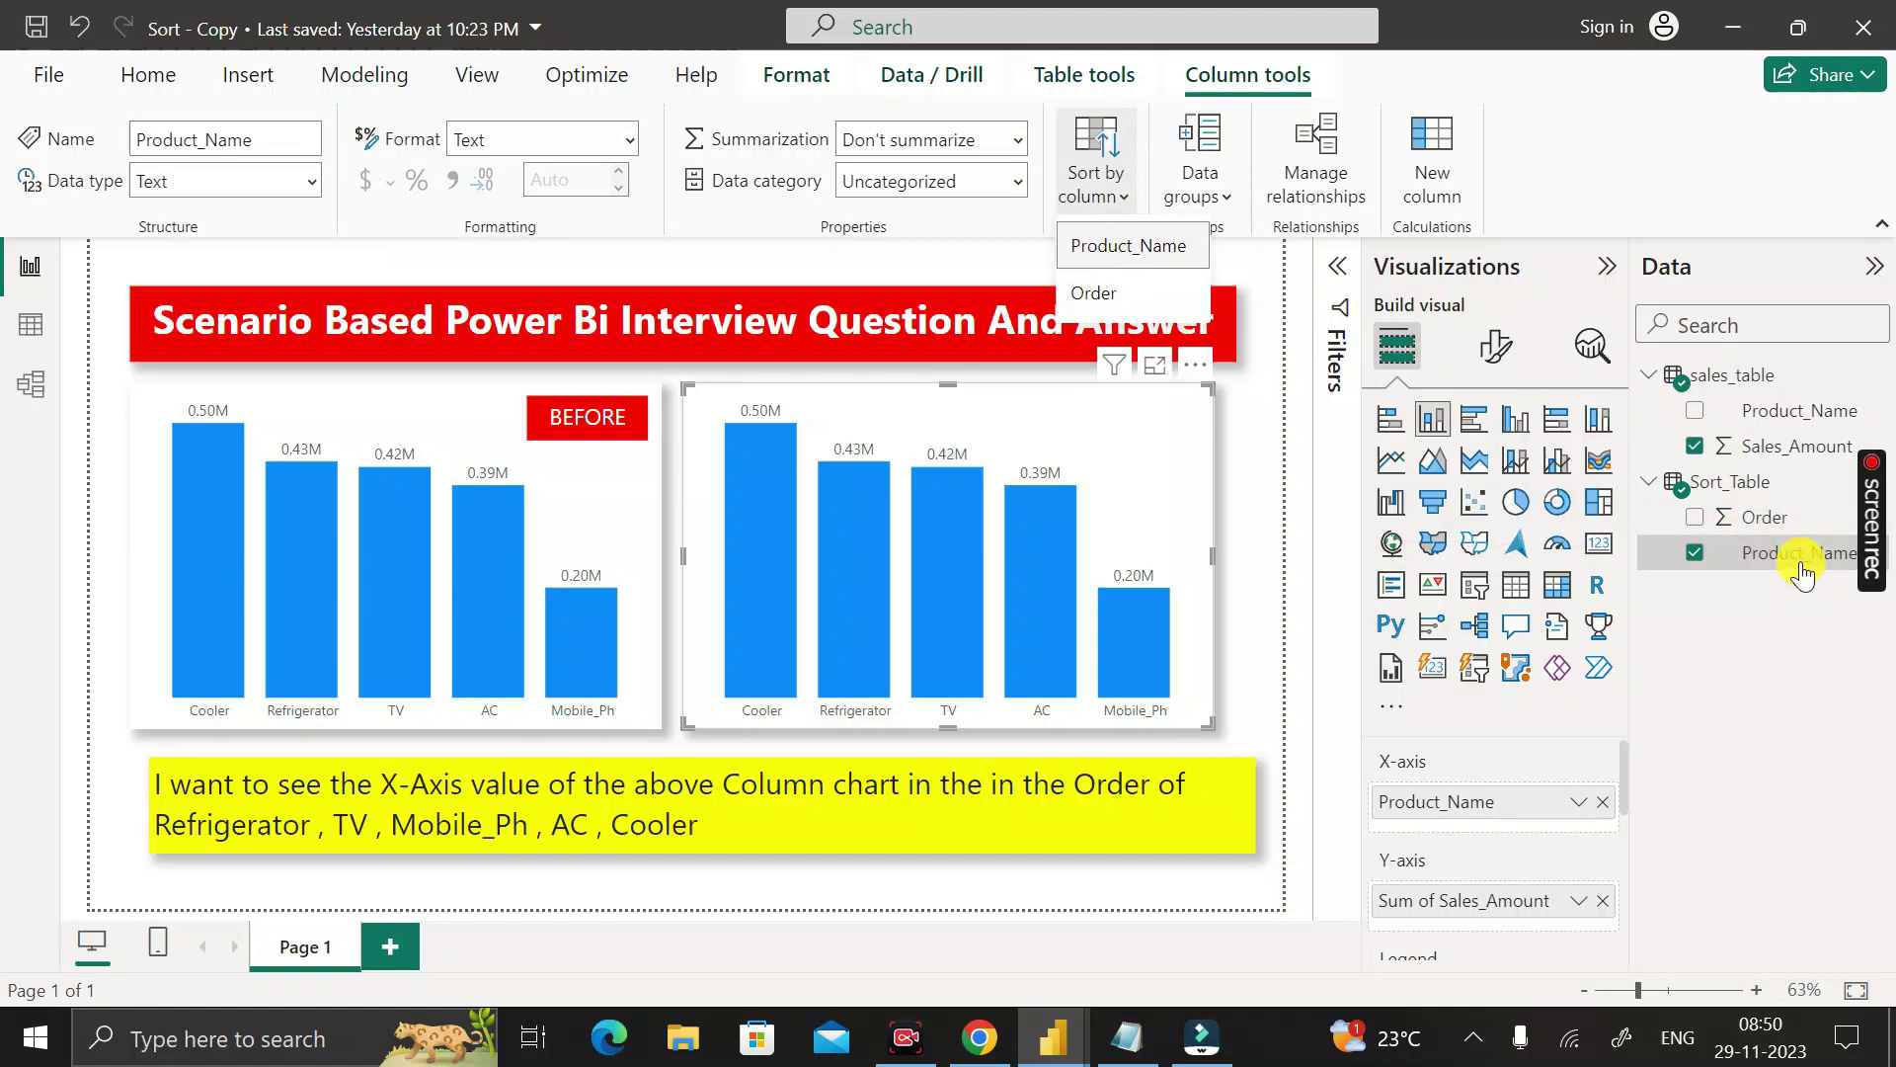
# Sort Sort_Table's Product_Name by the Order column.
pyautogui.click(1116, 297)
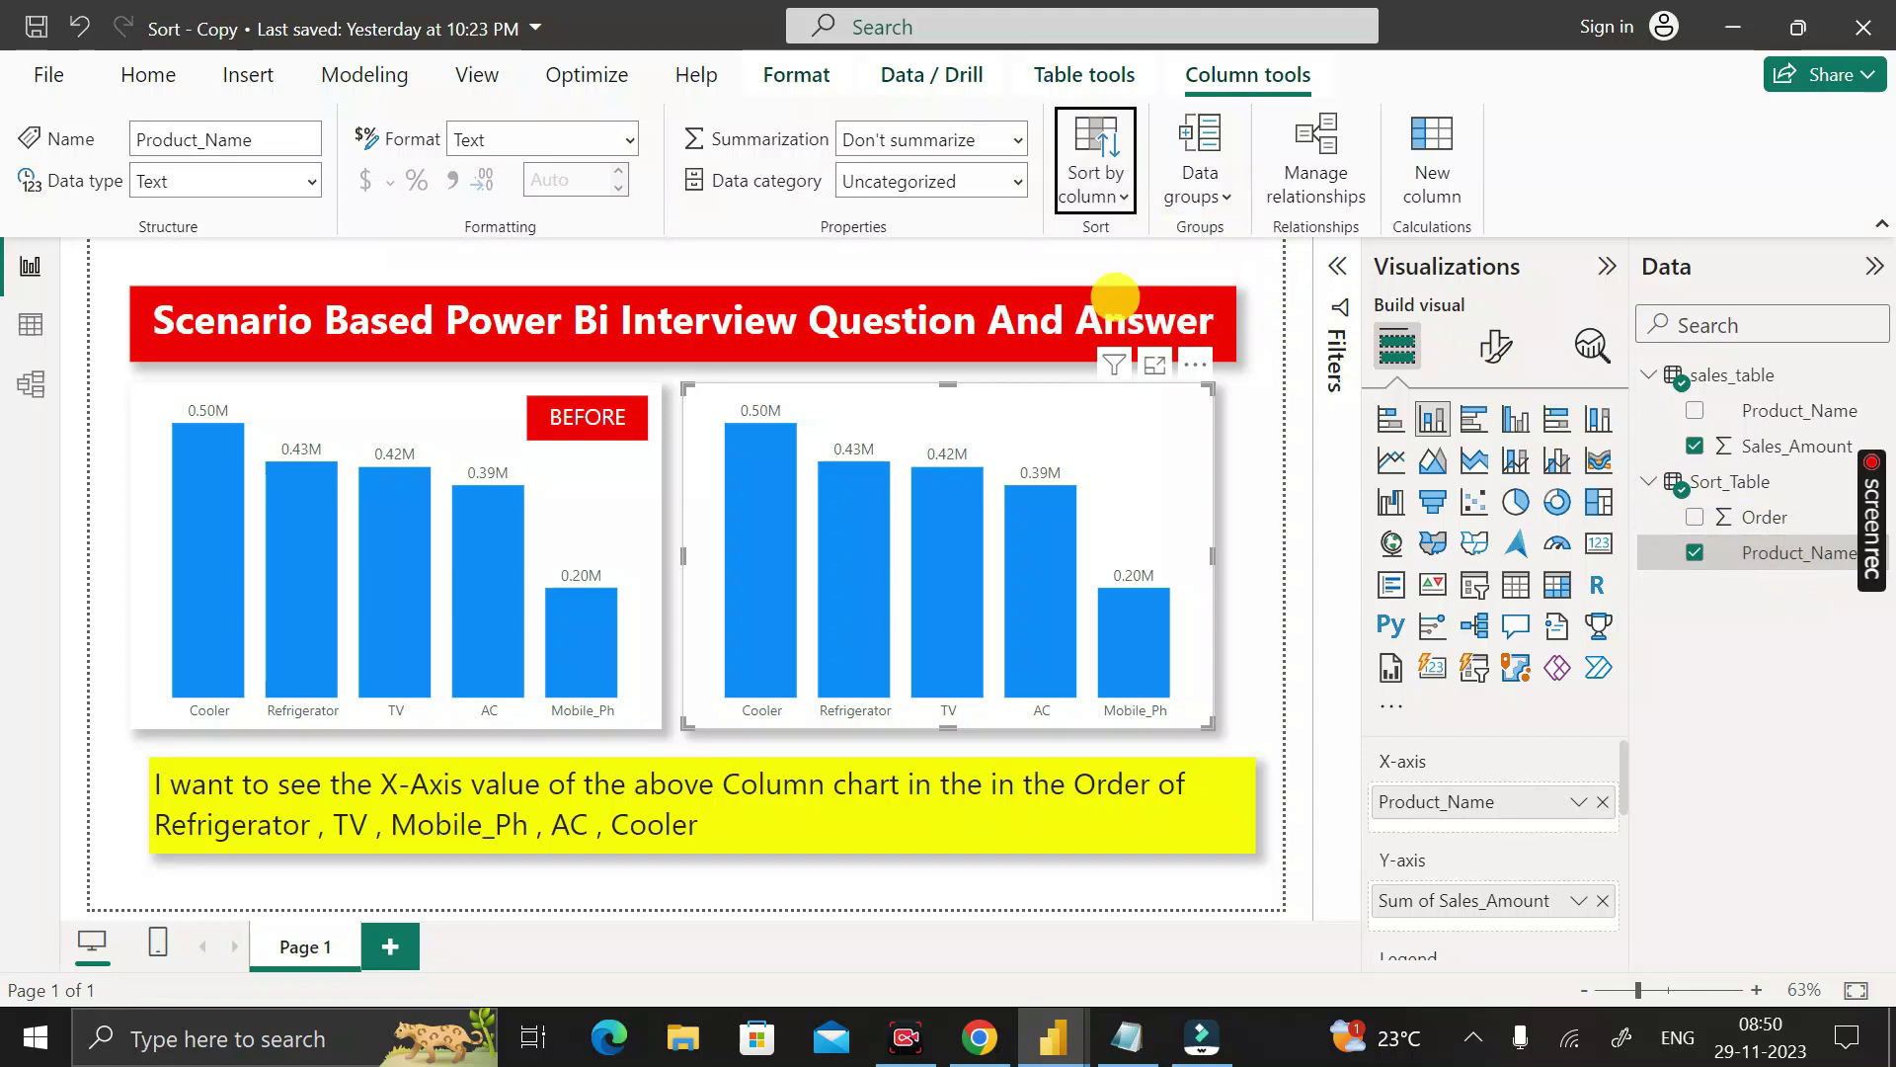
pyautogui.click(1241, 449)
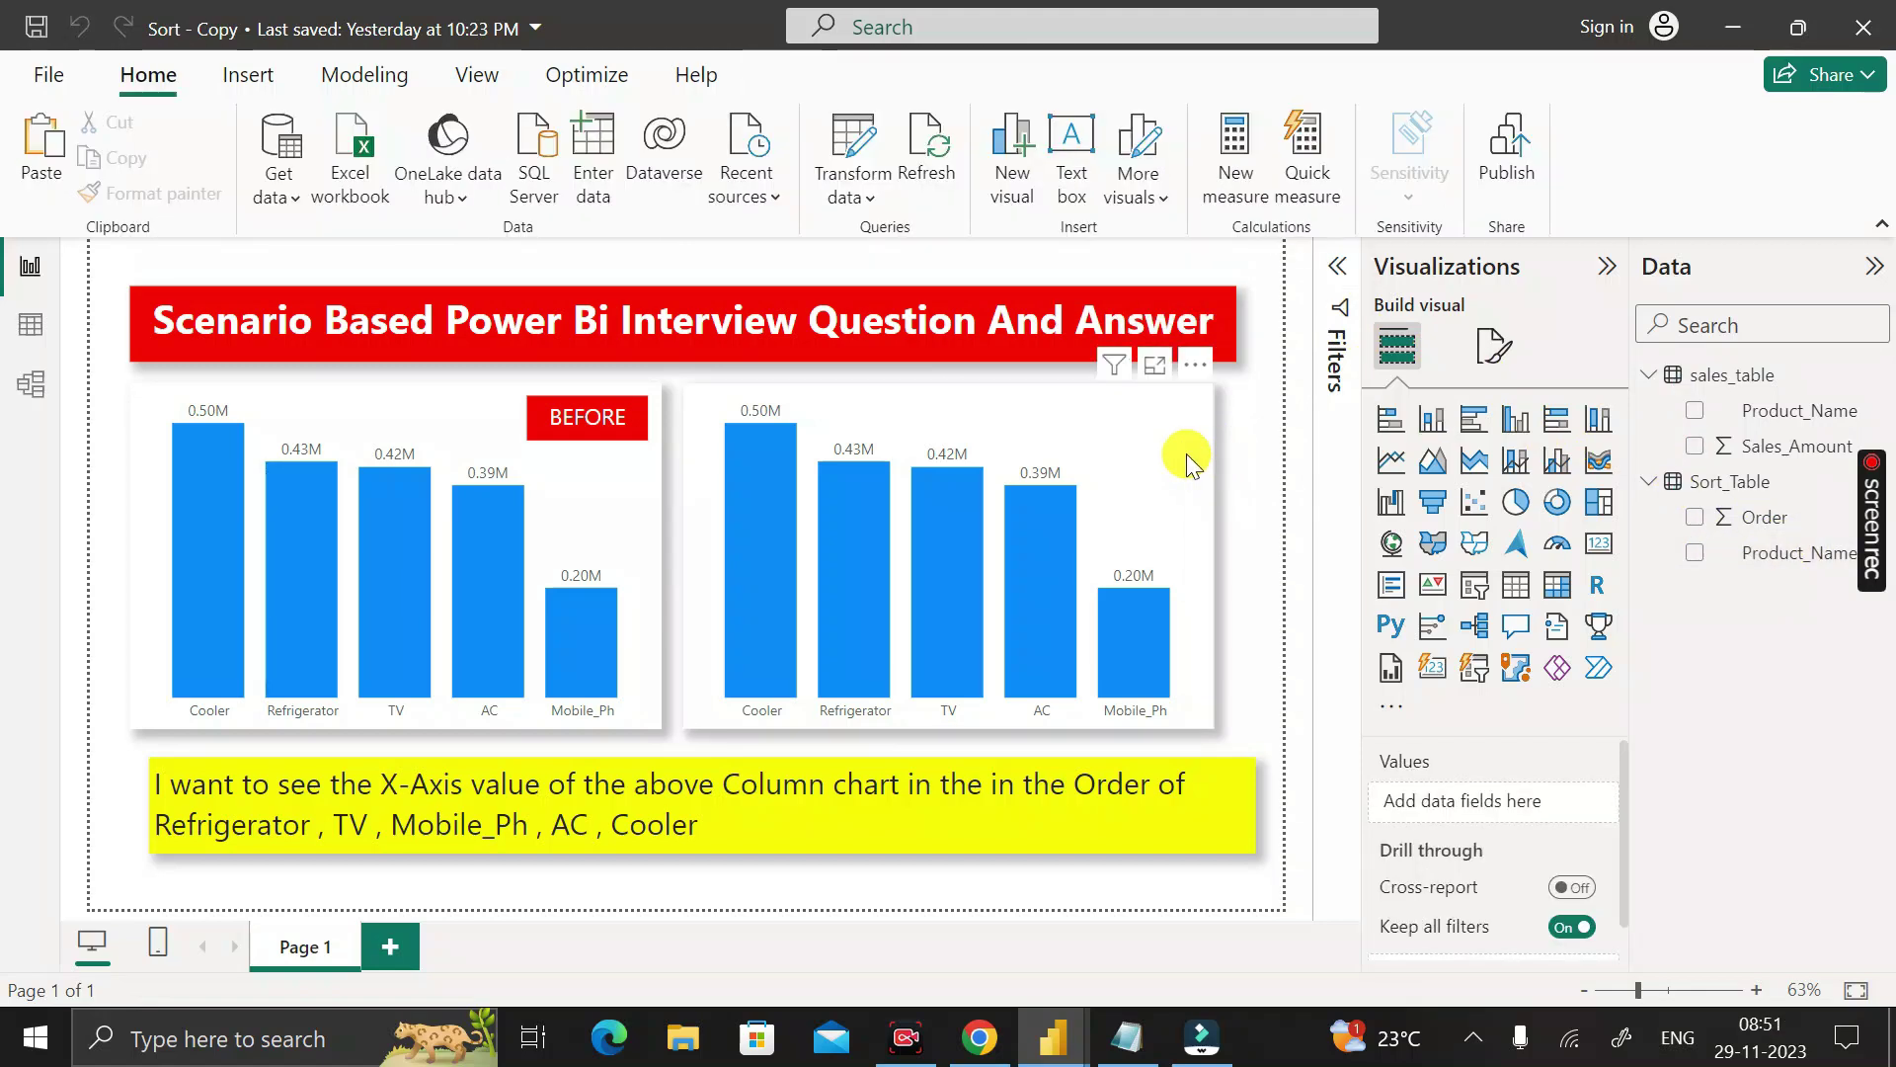
# Swap the duplicate chart's X-axis Product_Name for Sort_Table's Product_Name field.
pyautogui.click(1188, 461)
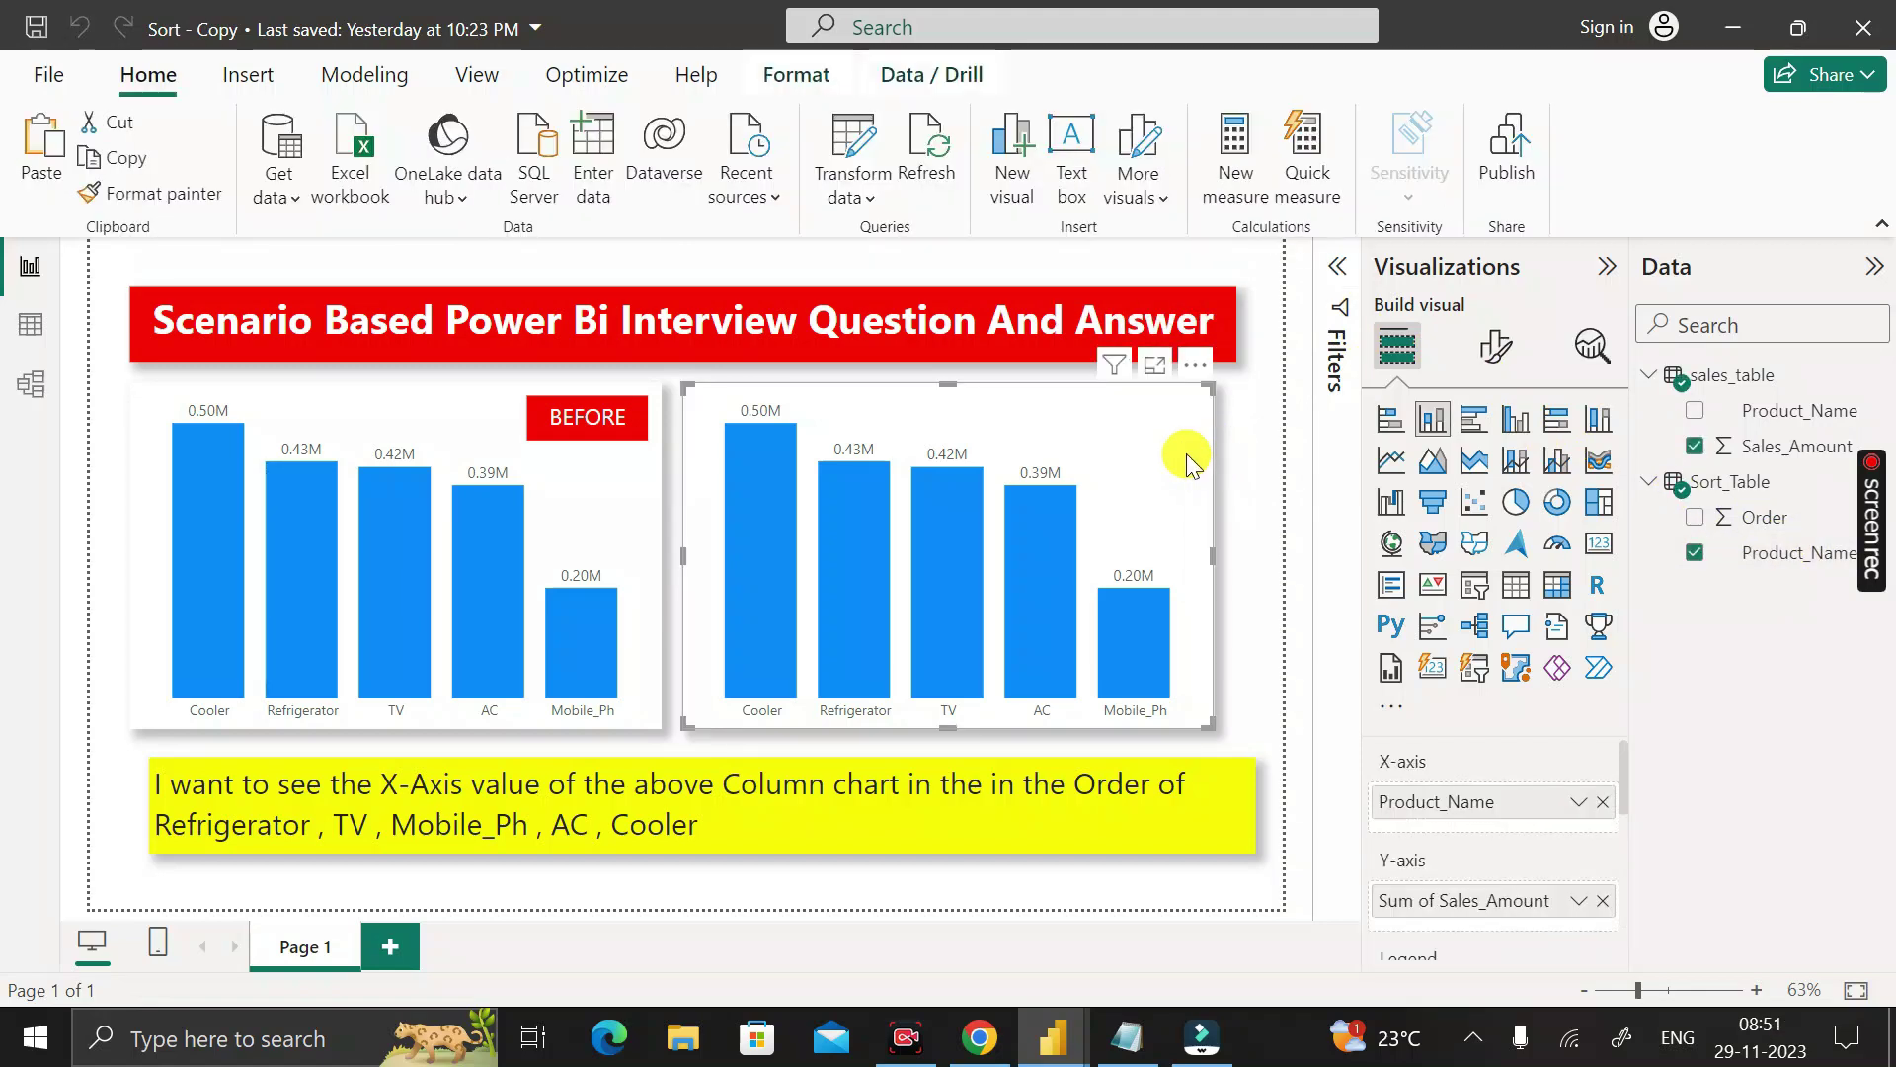
pyautogui.click(1603, 803)
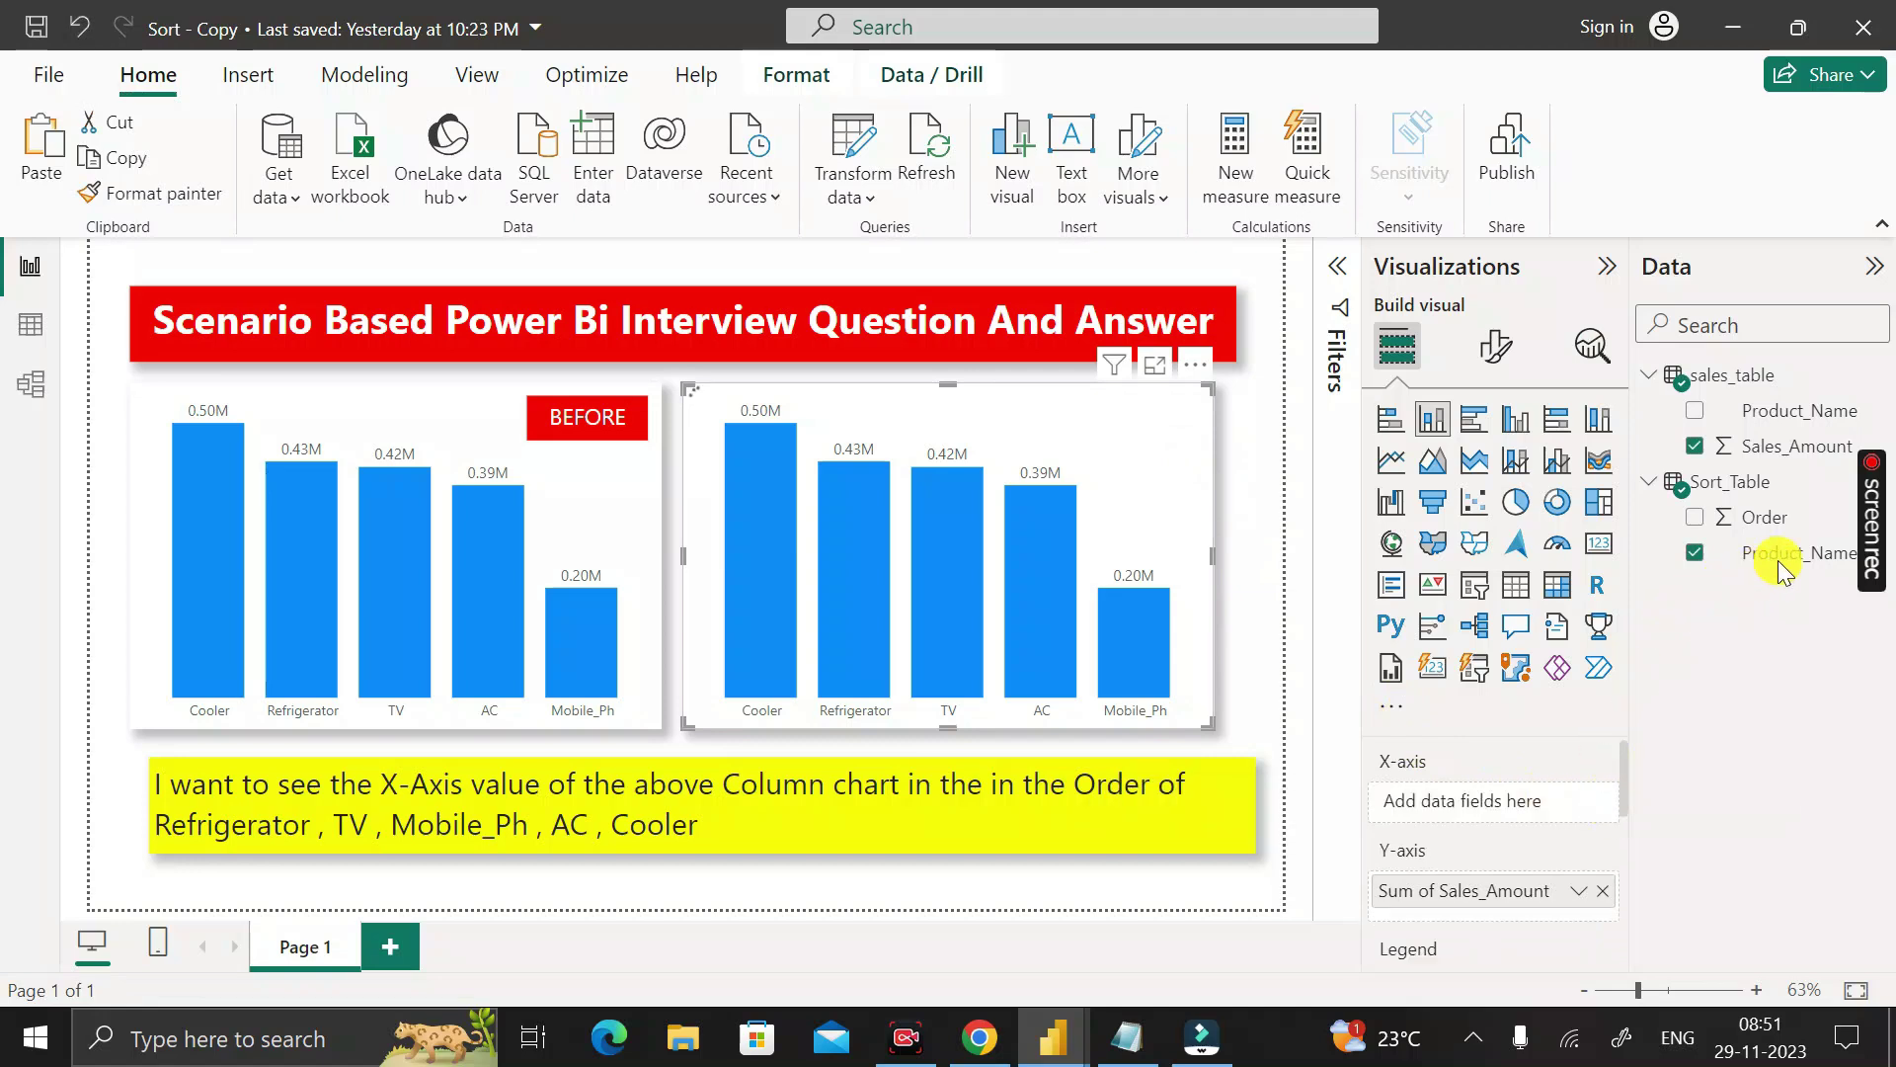
pyautogui.moveTo(1786, 566); pyautogui.dragTo(1511, 802)
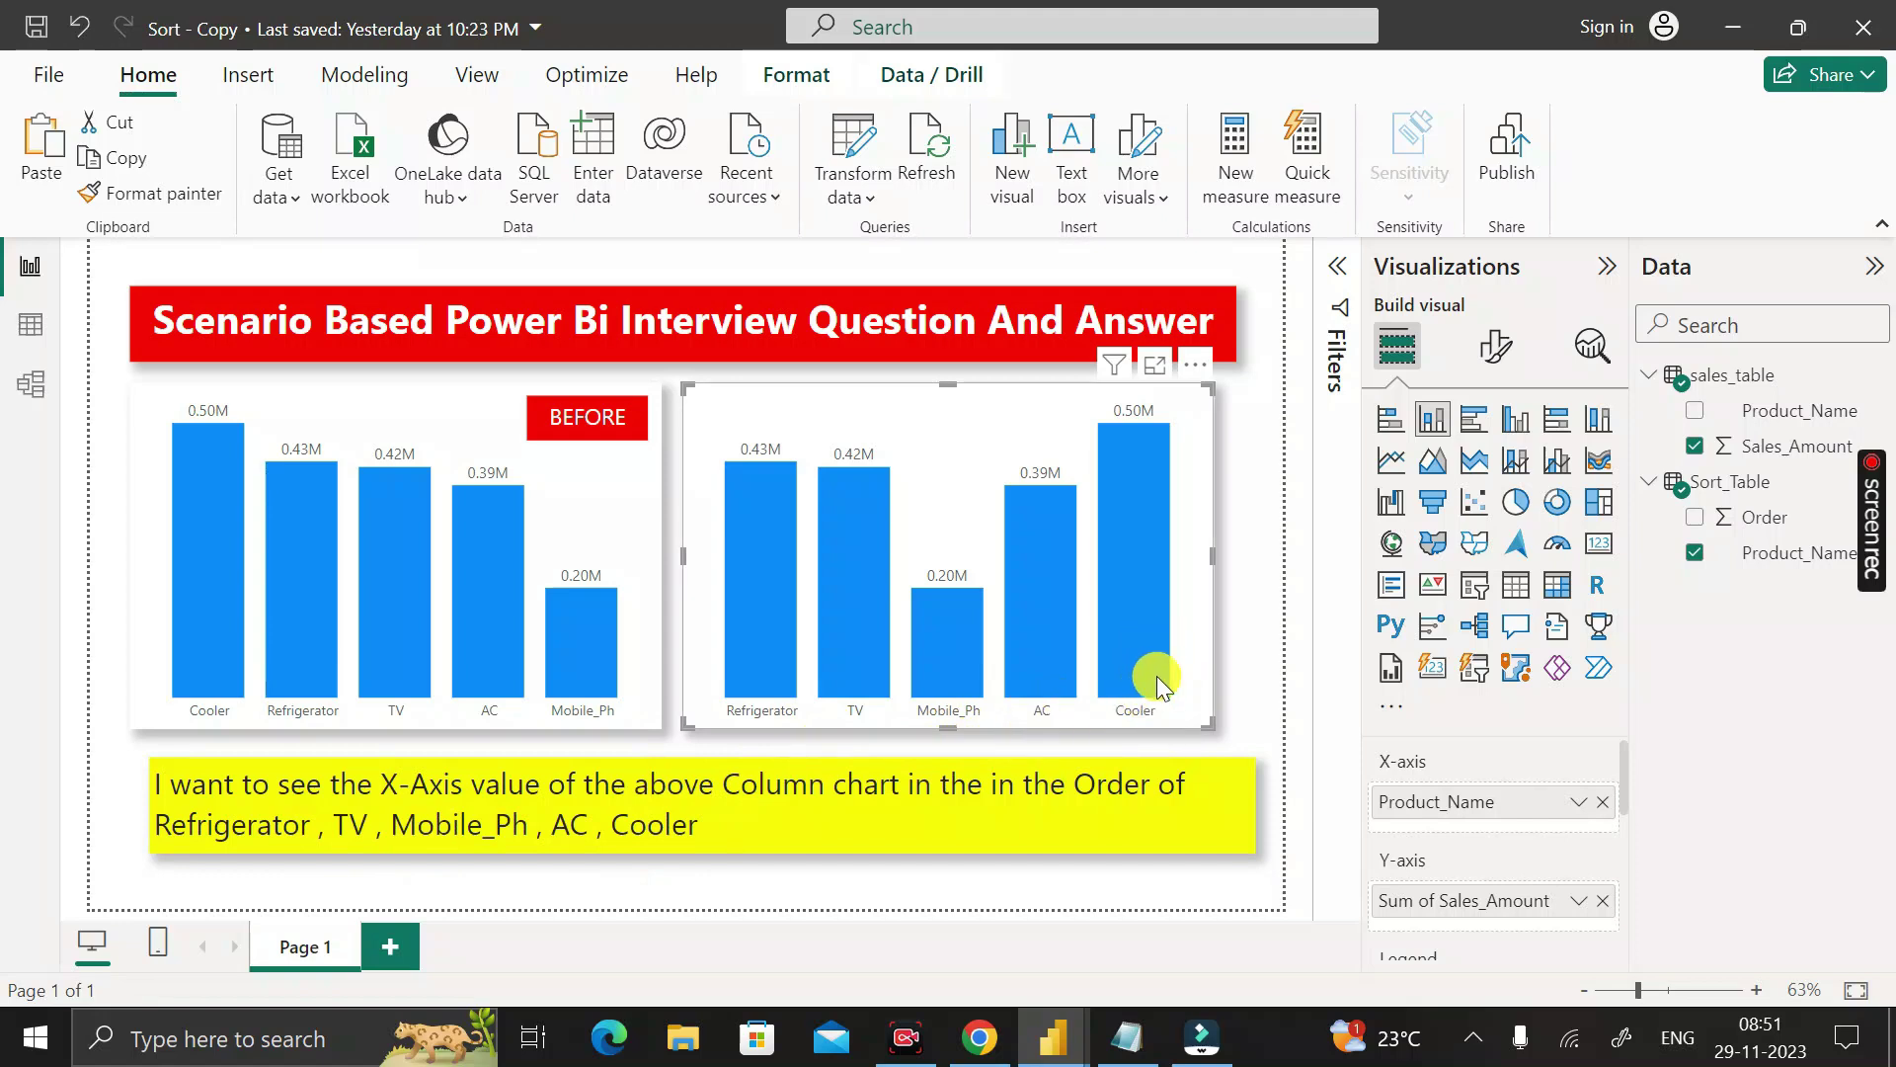
pyautogui.click(1234, 608)
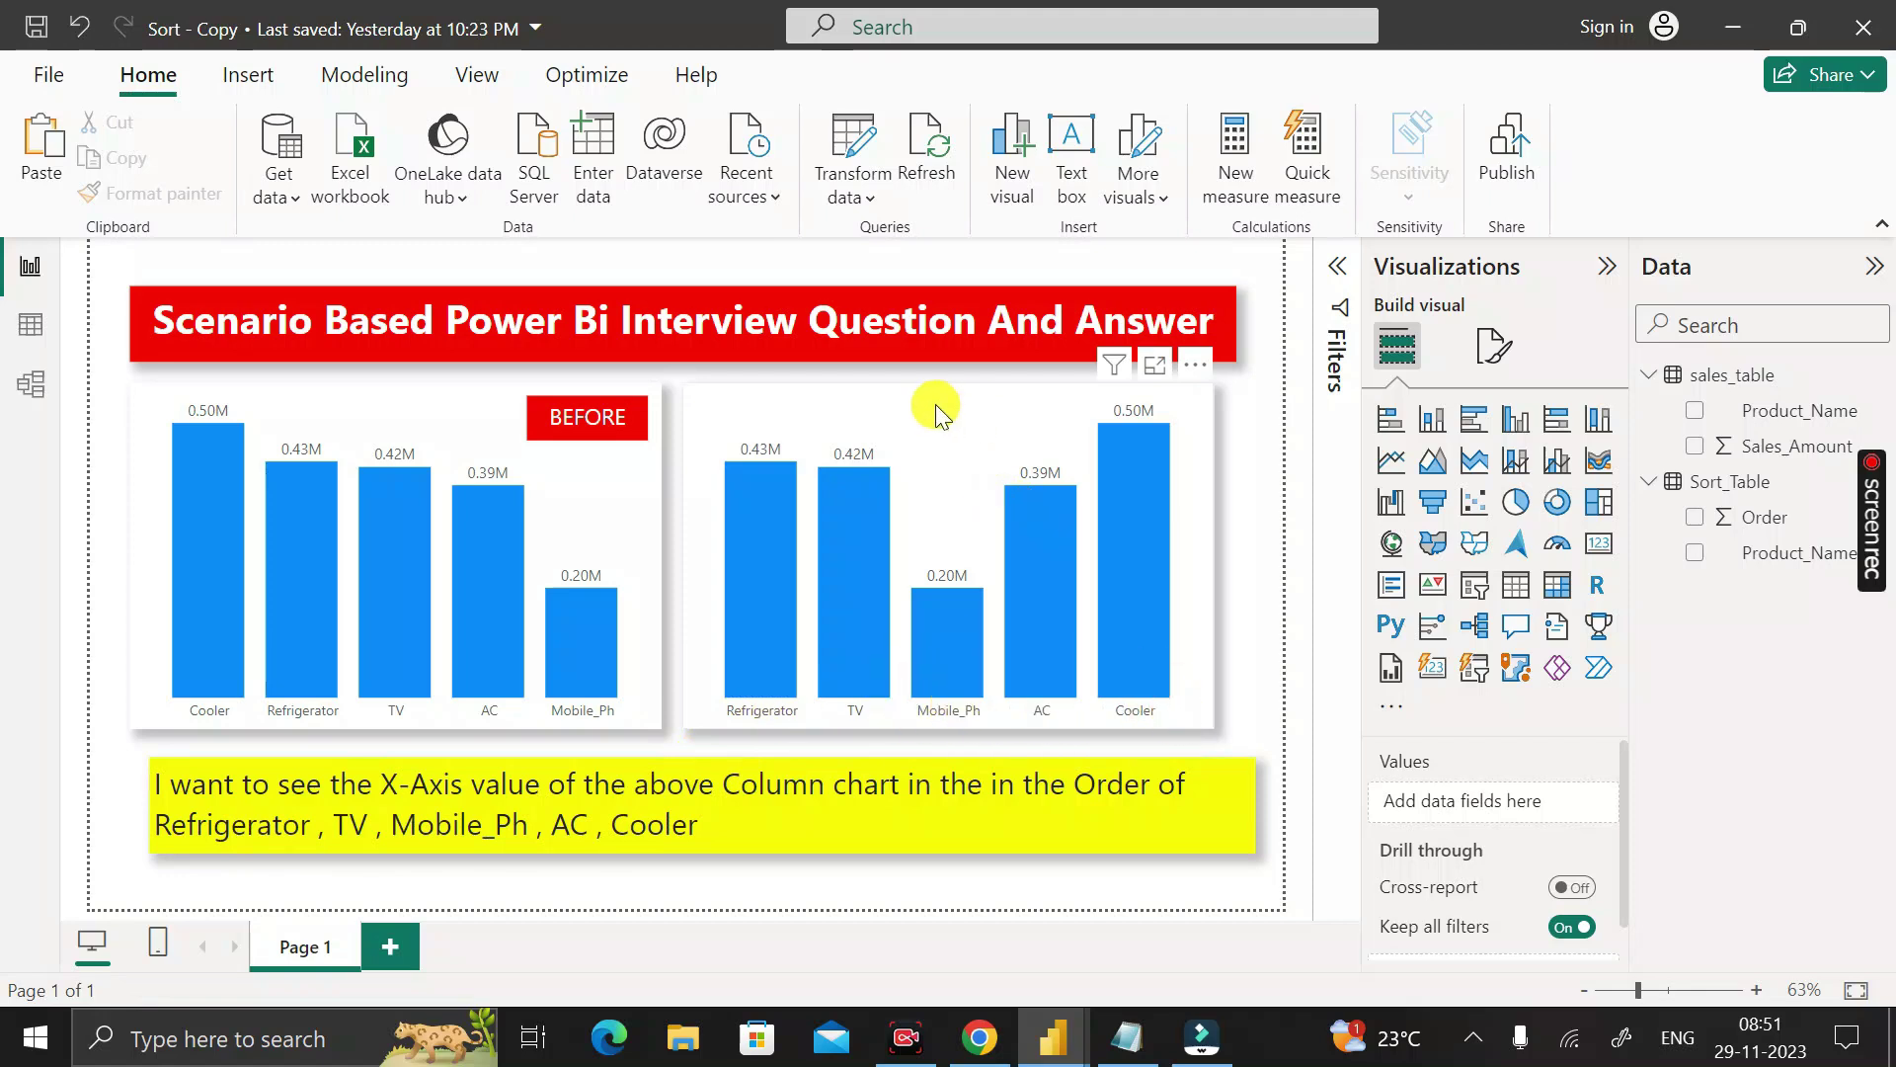
pyautogui.click(1200, 553)
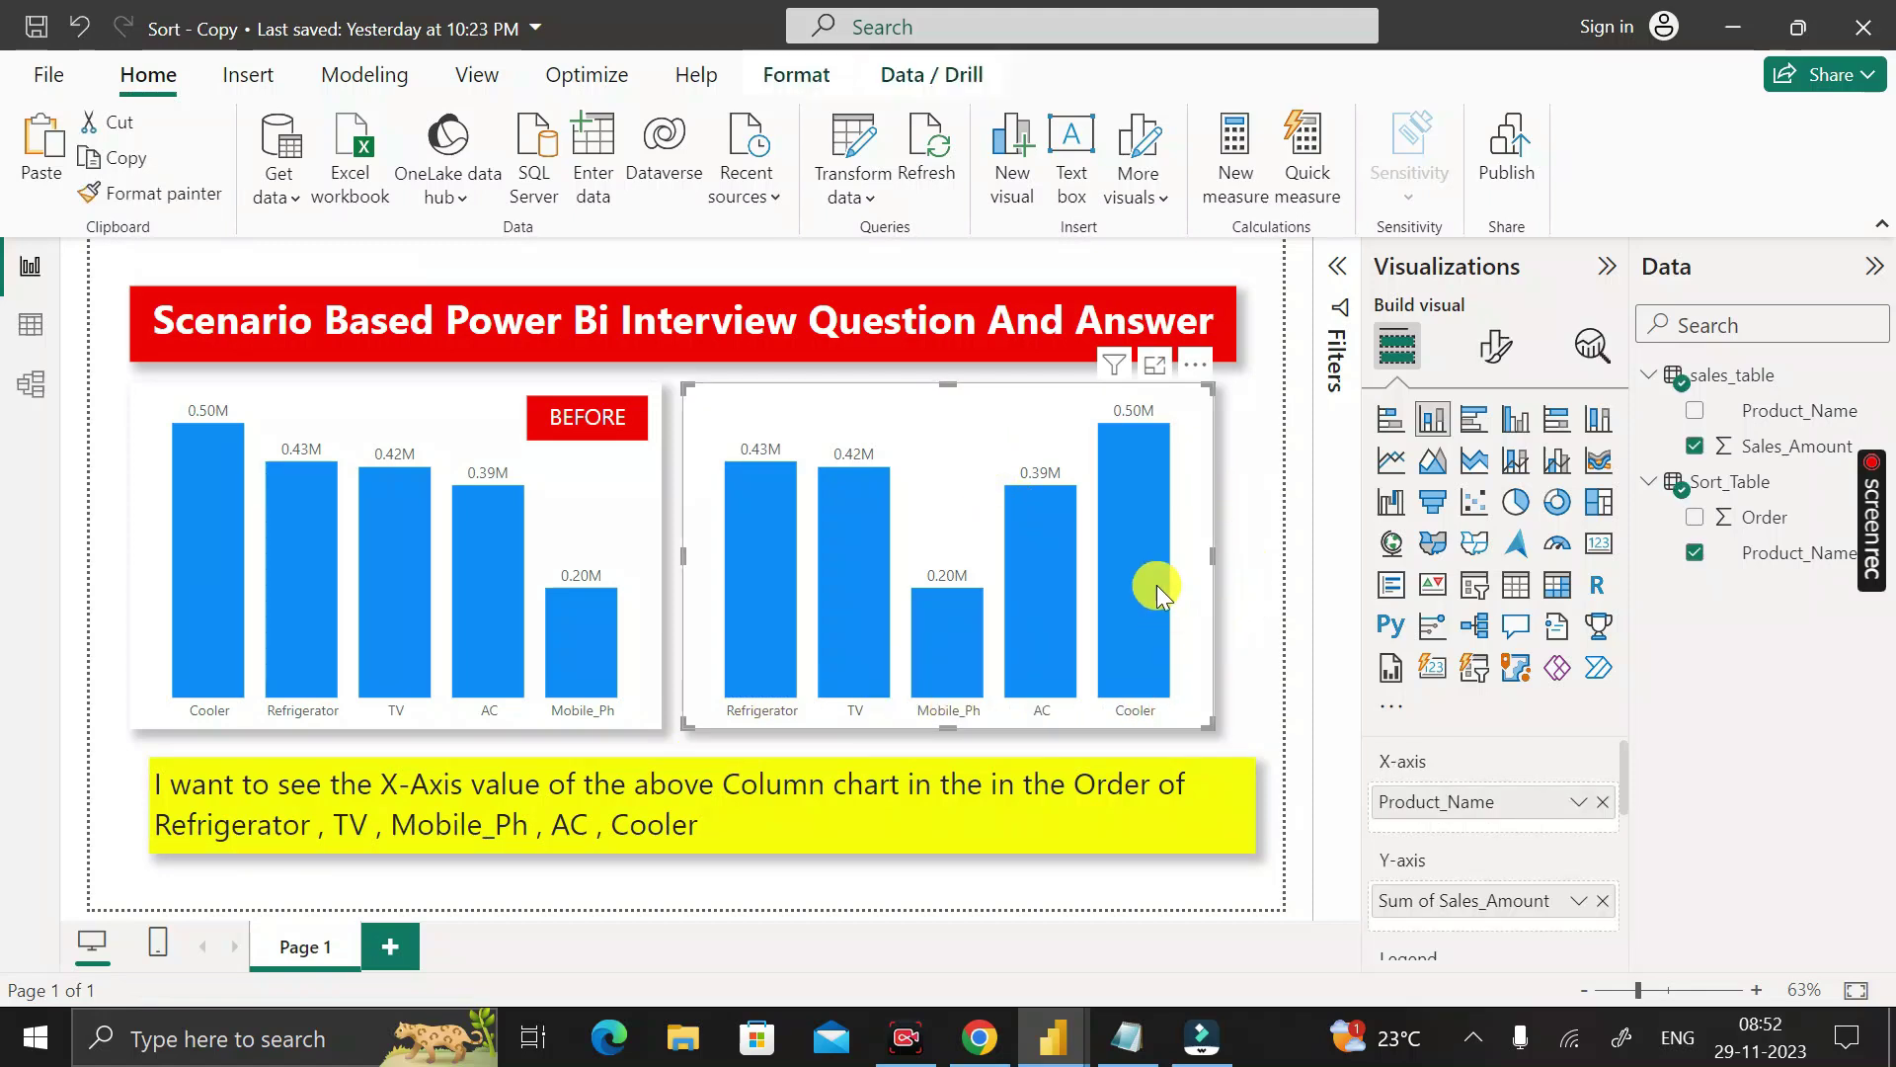